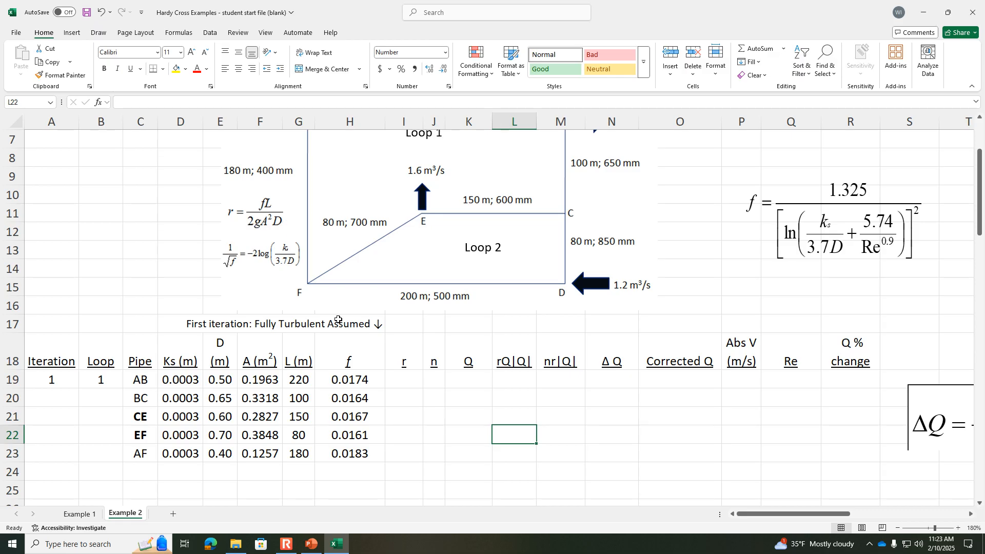
# Step: Calculate r for pipe AB in I19 with the formula =H19*G19/(2*9.81*F19^2*E19)
pyautogui.click(403, 373)
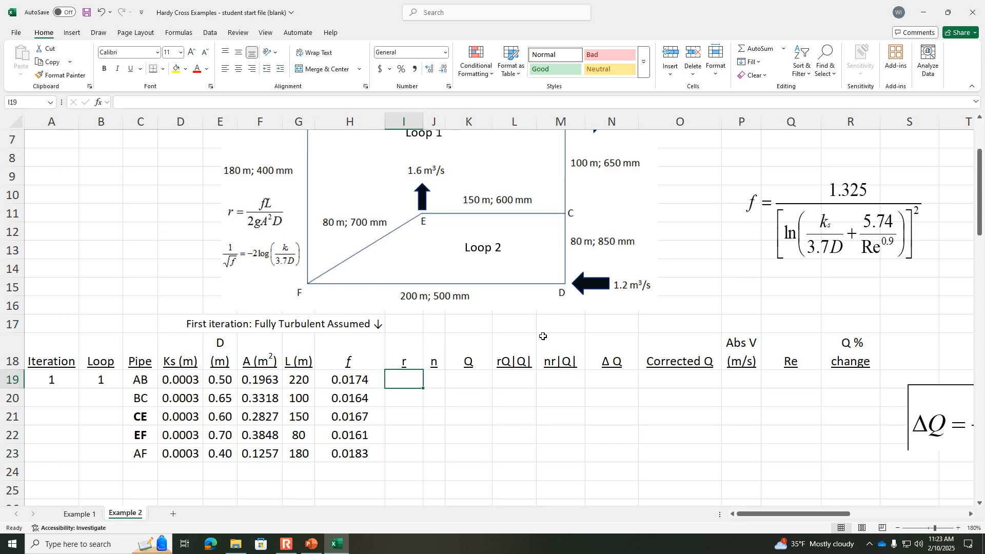
pyautogui.write('=')
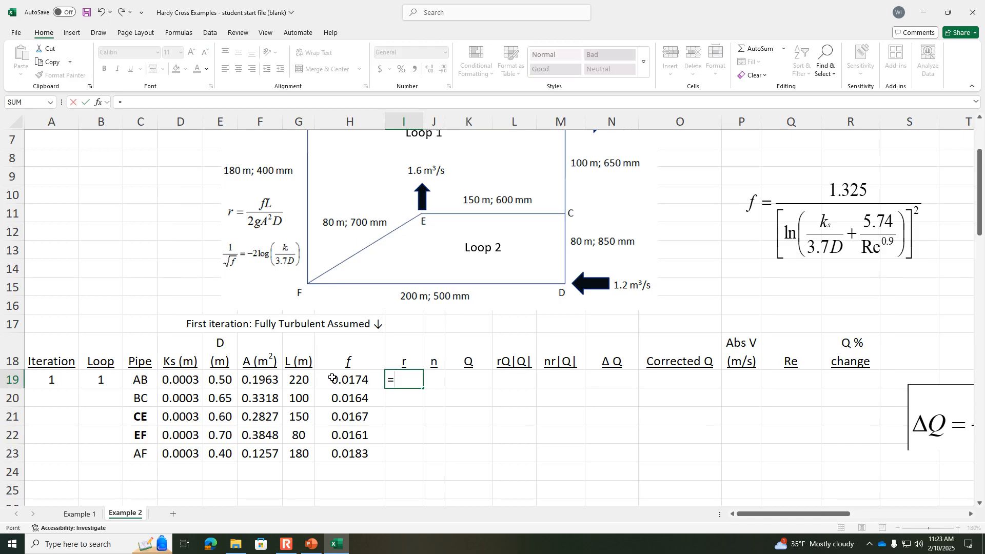
pyautogui.click(333, 378)
pyautogui.write('*')
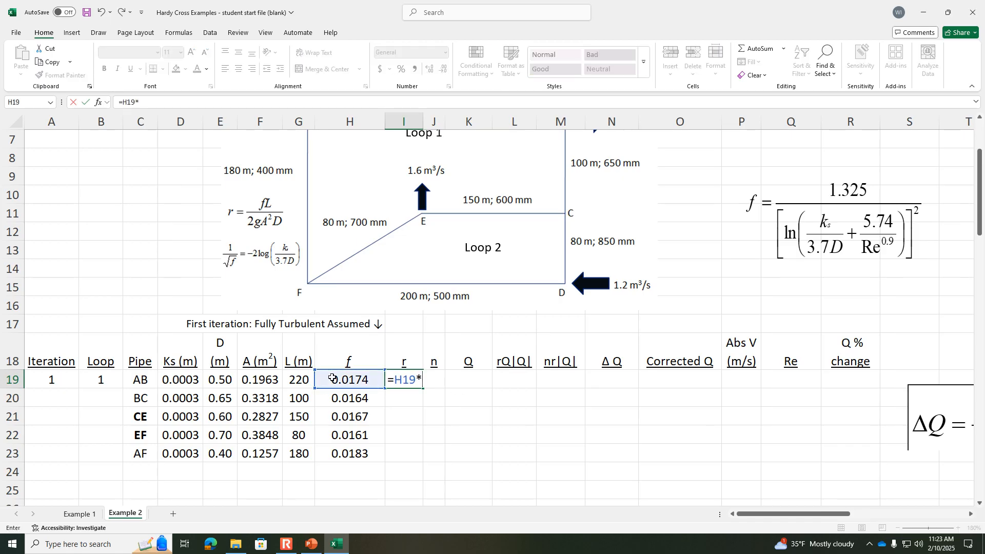
pyautogui.click(293, 380)
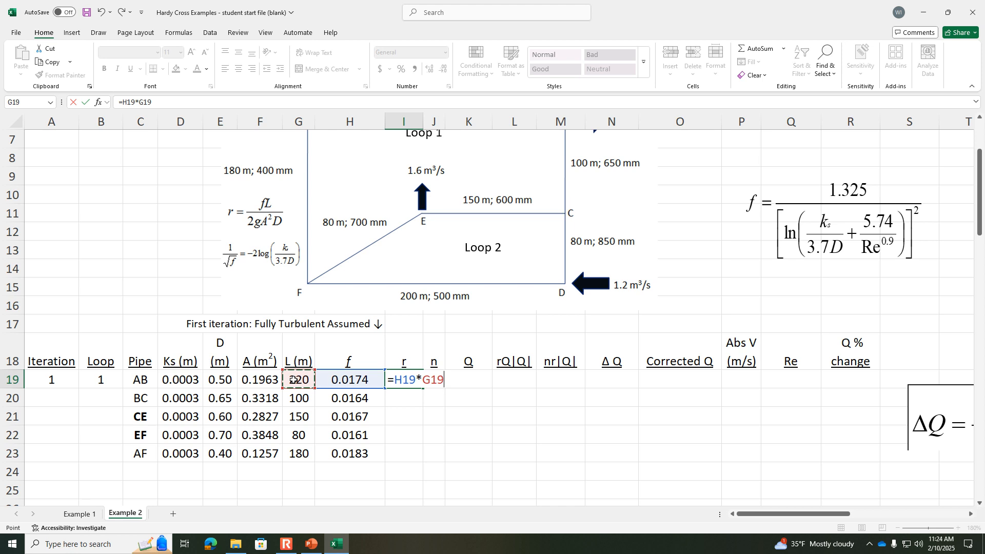
pyautogui.write('/(2*9.8')
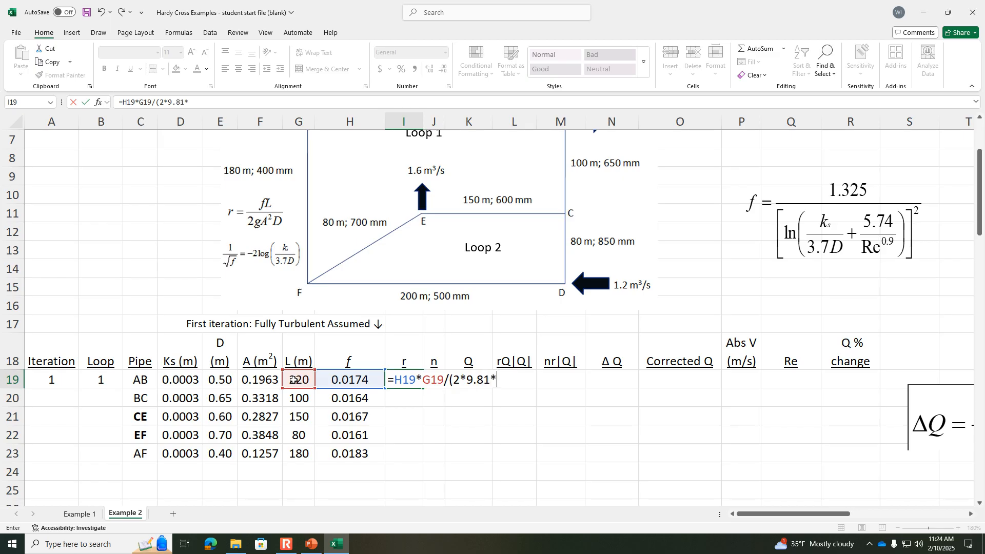
pyautogui.write('1*')
pyautogui.click(263, 377)
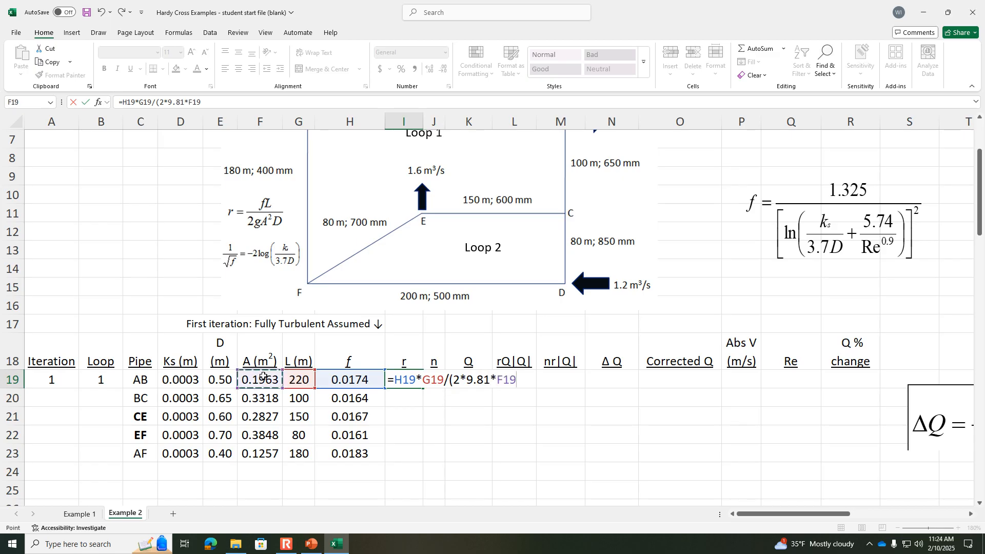
pyautogui.write('^2*')
pyautogui.click(226, 379)
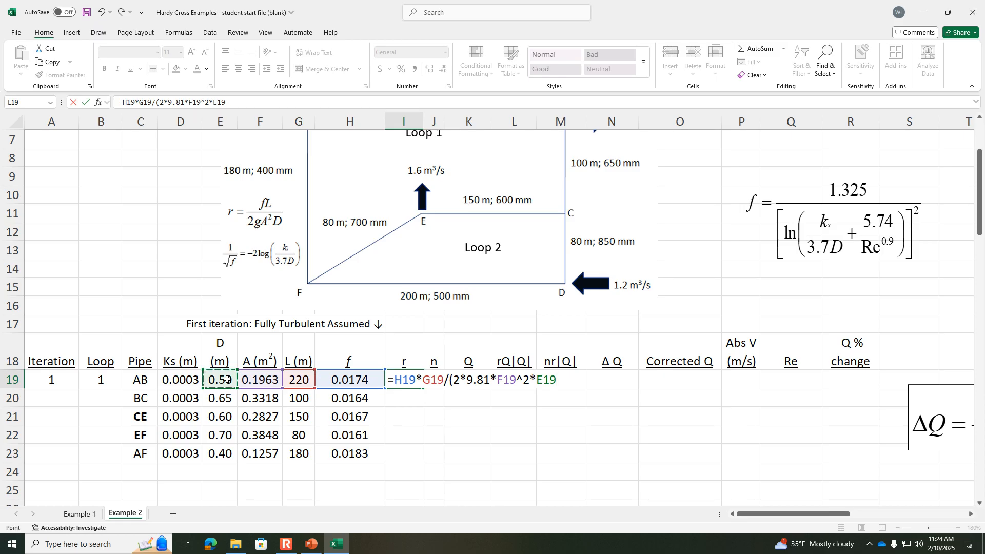
pyautogui.write(')')
pyautogui.press('Return')
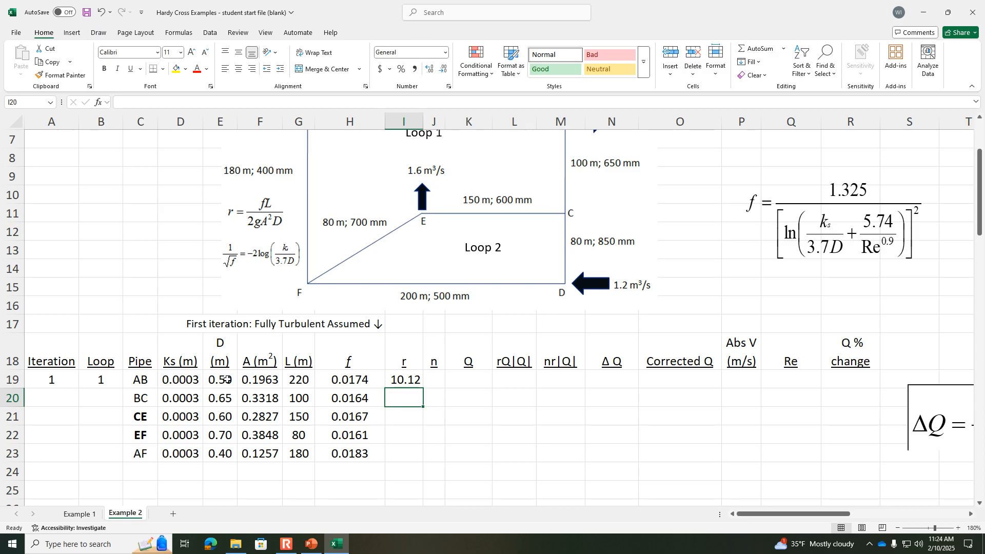
# Step: Copy pipe AB's r formula down to pipes BC, CE, EF and AF in I20:I23
pyautogui.click(412, 382)
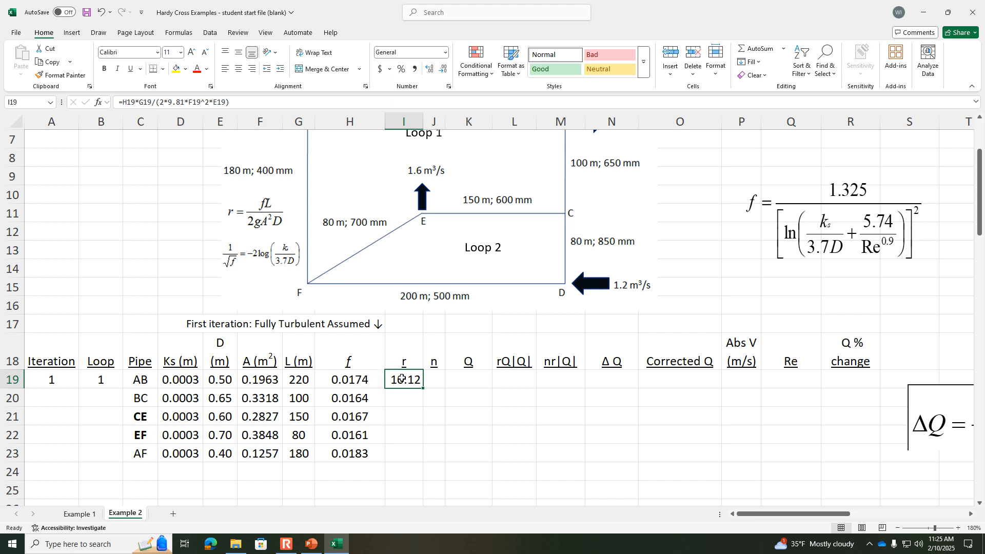
pyautogui.click(393, 401)
pyautogui.click(411, 382)
pyautogui.moveTo(423, 389); pyautogui.dragTo(425, 458)
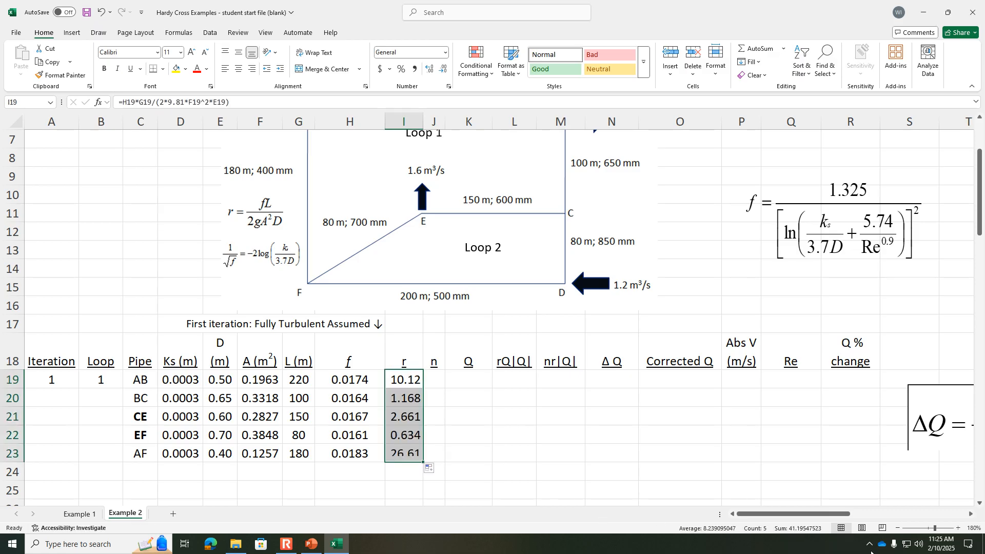
# Step: Enter an exponent n of 2 for all five Loop 1 pipes in J19:J23
pyautogui.click(958, 528)
pyautogui.click(958, 529)
pyautogui.click(957, 528)
pyautogui.moveTo(768, 515); pyautogui.dragTo(703, 514)
pyautogui.click(513, 380)
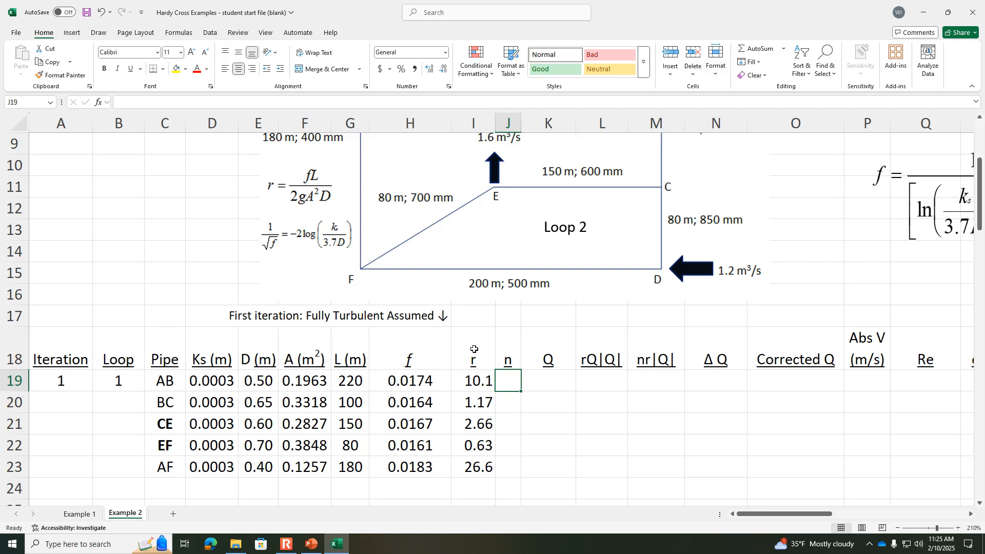
pyautogui.write('2')
pyautogui.press('Return')
pyautogui.write('2')
pyautogui.press('Return')
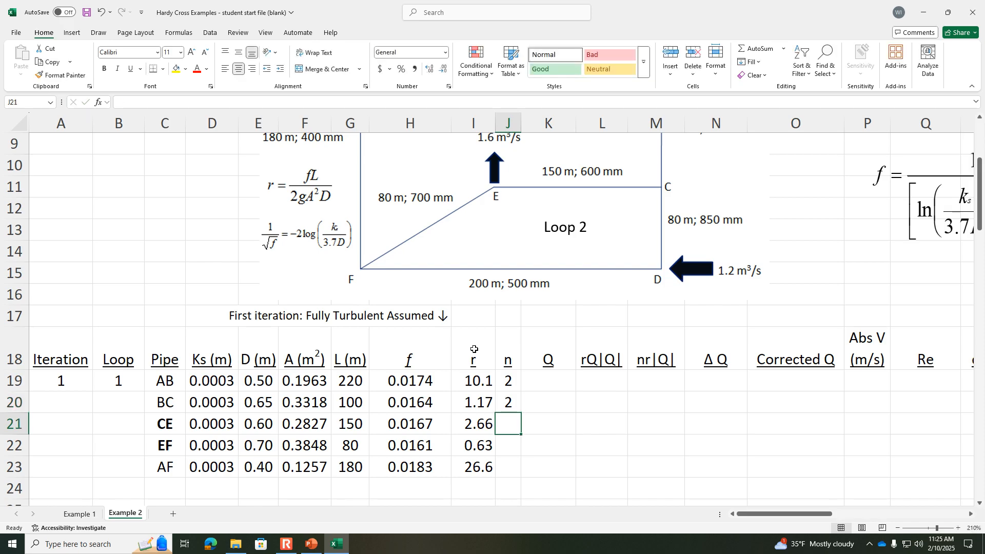
pyautogui.click(507, 402)
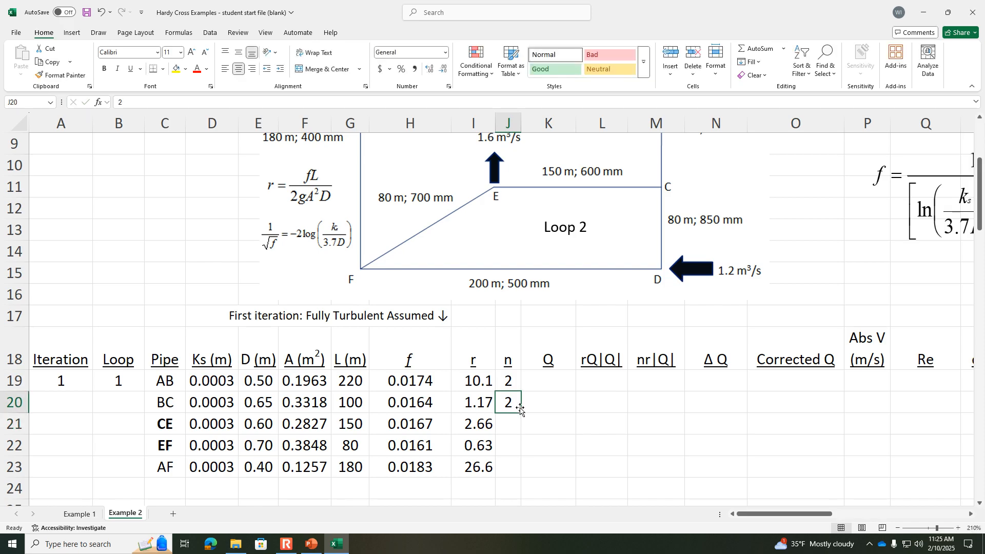
pyautogui.moveTo(514, 382); pyautogui.dragTo(526, 468)
# Step: Switch to PowerPoint, capture a screenshot of the example slide with the initial guess flow rates, and return to the Excel workbook
pyautogui.click(543, 384)
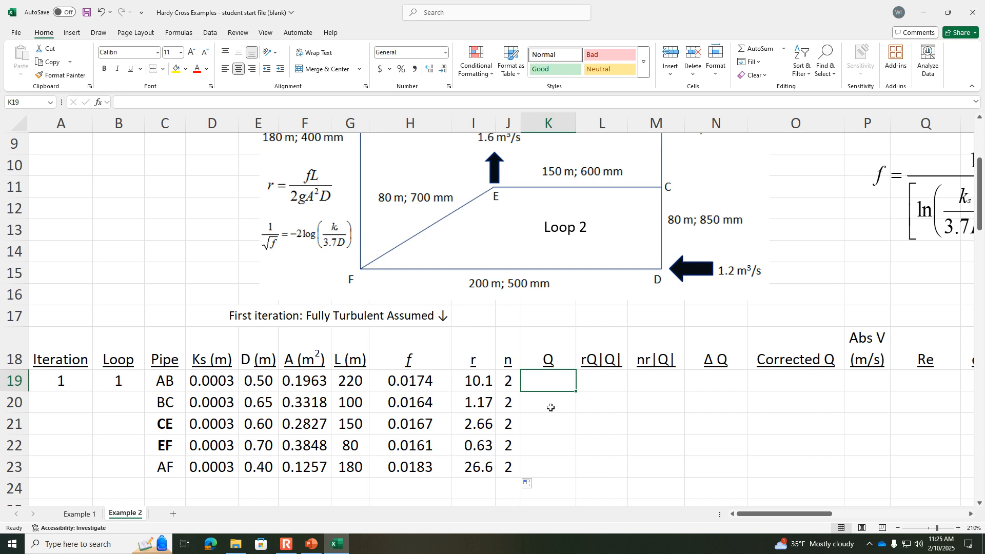
pyautogui.scroll(3, 550, 407)
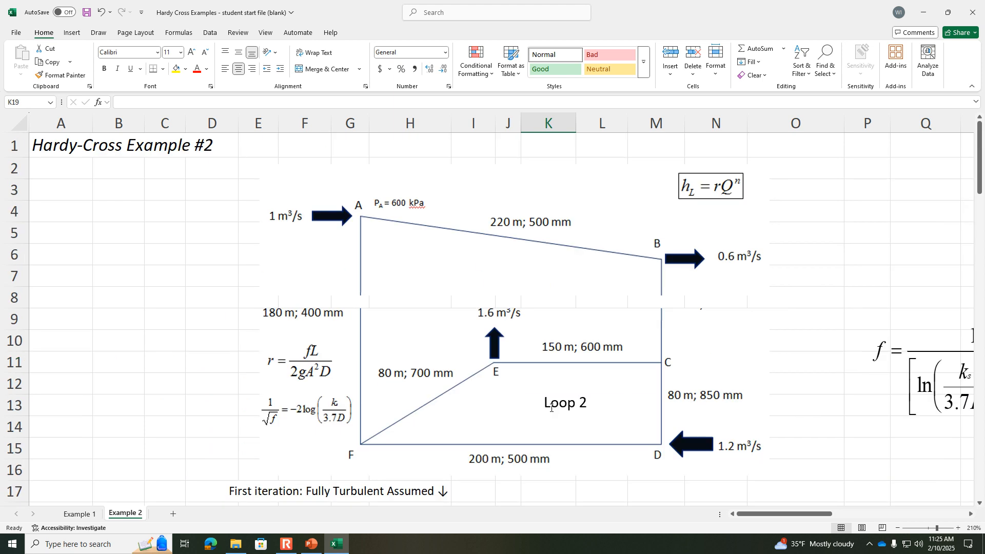
pyautogui.scroll(-1, 550, 407)
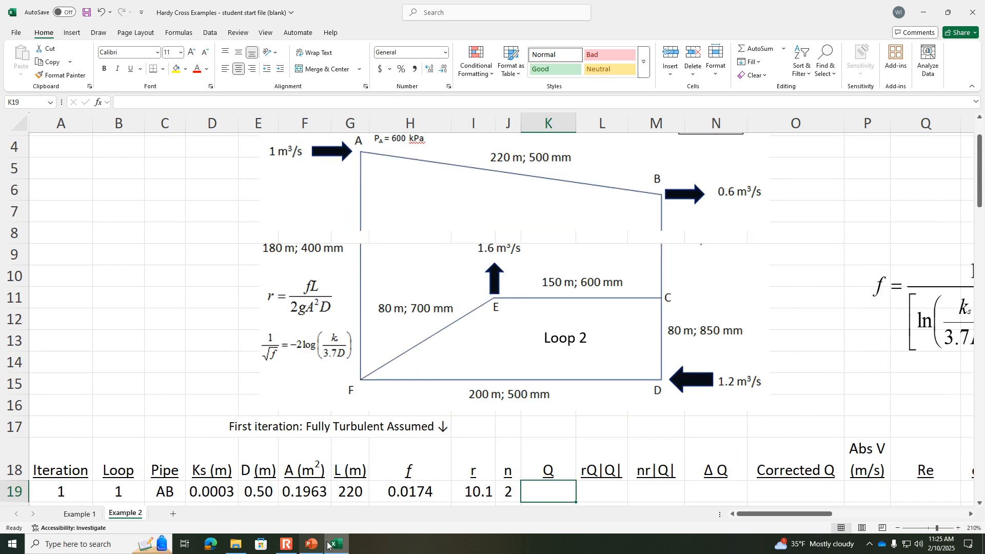
pyautogui.click(311, 544)
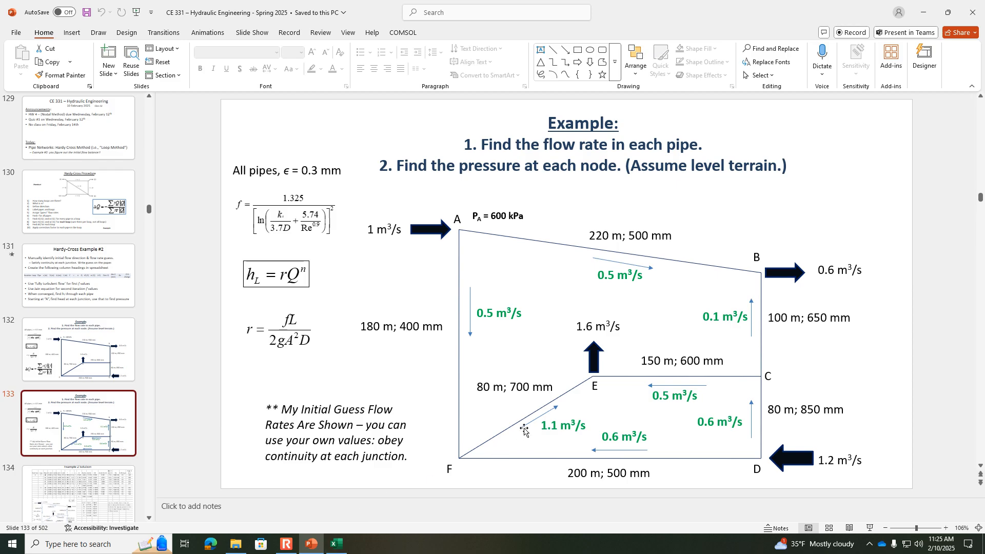
pyautogui.click(336, 544)
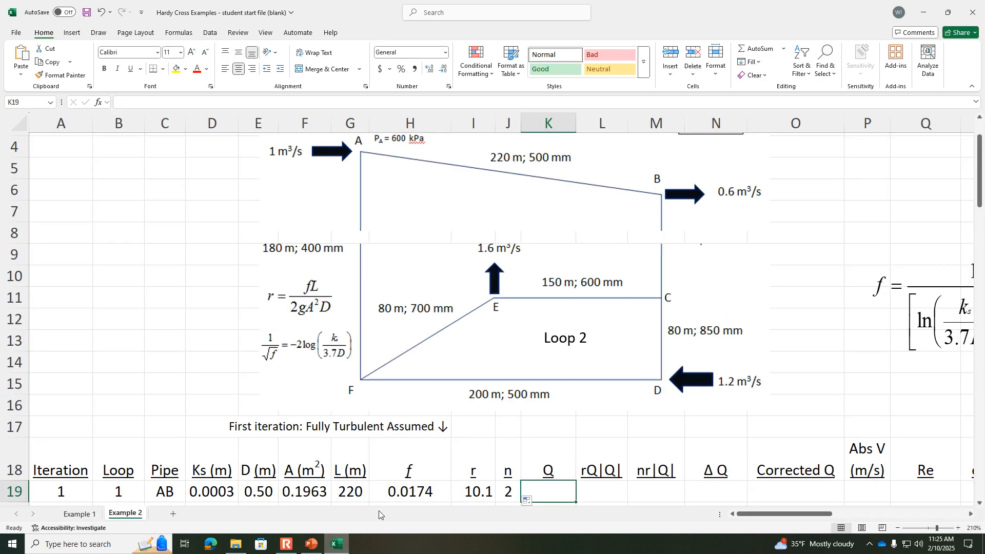
# Step: Paste the slide screenshot into the Example 2 sheet, in the empty area beside the pipe network diagram
pyautogui.moveTo(687, 271); pyautogui.dragTo(585, 272)
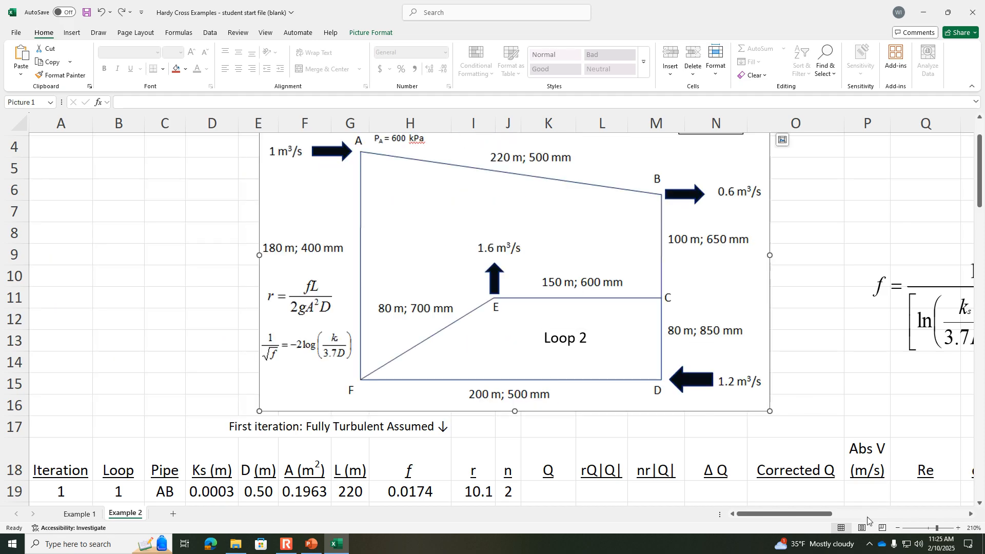
pyautogui.click(897, 528)
pyautogui.click(897, 527)
pyautogui.click(897, 528)
pyautogui.click(897, 527)
pyautogui.click(897, 528)
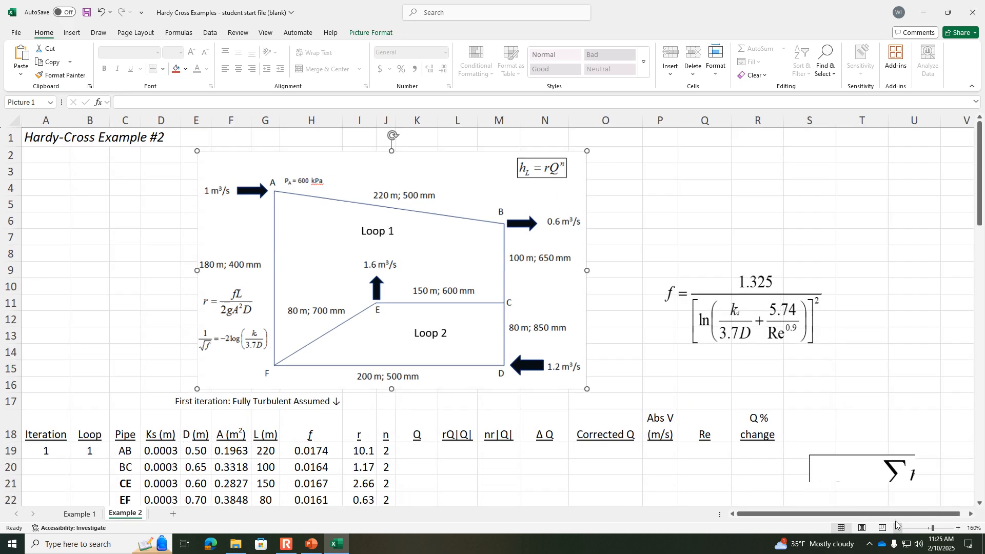
pyautogui.click(692, 143)
pyautogui.hotkey('ctrl', 'v')
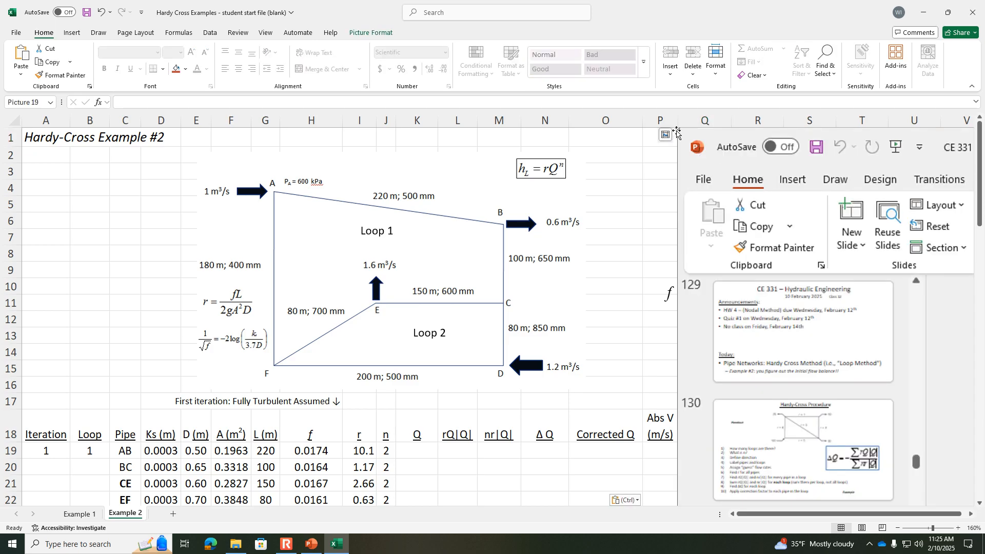
# Step: Shrink the pasted screenshot to about 7.51 by 13.35 inches and position it over the network diagram's edge
pyautogui.moveTo(676, 129); pyautogui.dragTo(919, 403)
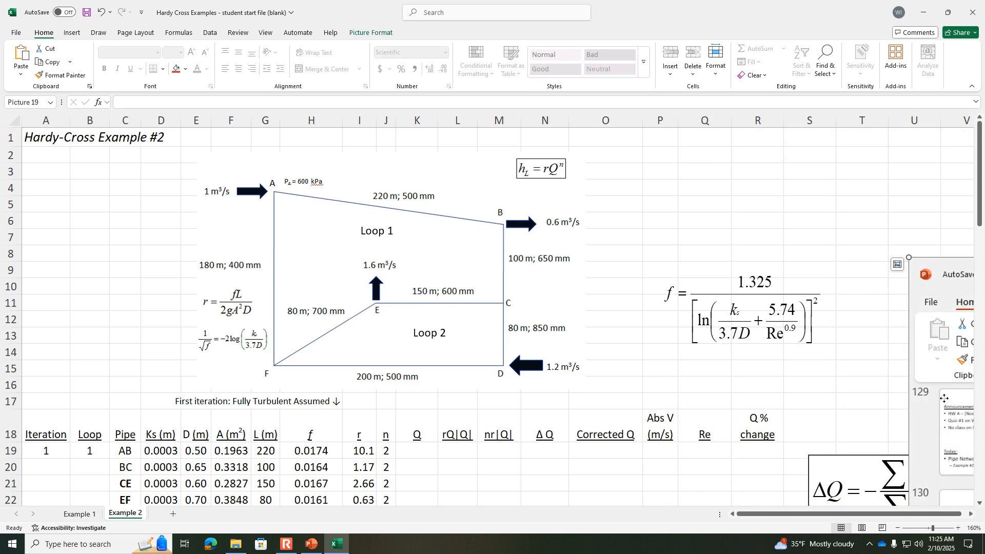
pyautogui.moveTo(943, 362); pyautogui.dragTo(637, 227)
pyautogui.moveTo(604, 130); pyautogui.dragTo(563, 171)
# Step: Crop the PowerPoint ribbon and slide thumbnails off the screenshot, then reposition the remaining 3.72 by 6.35 inch picture within view
pyautogui.click(362, 32)
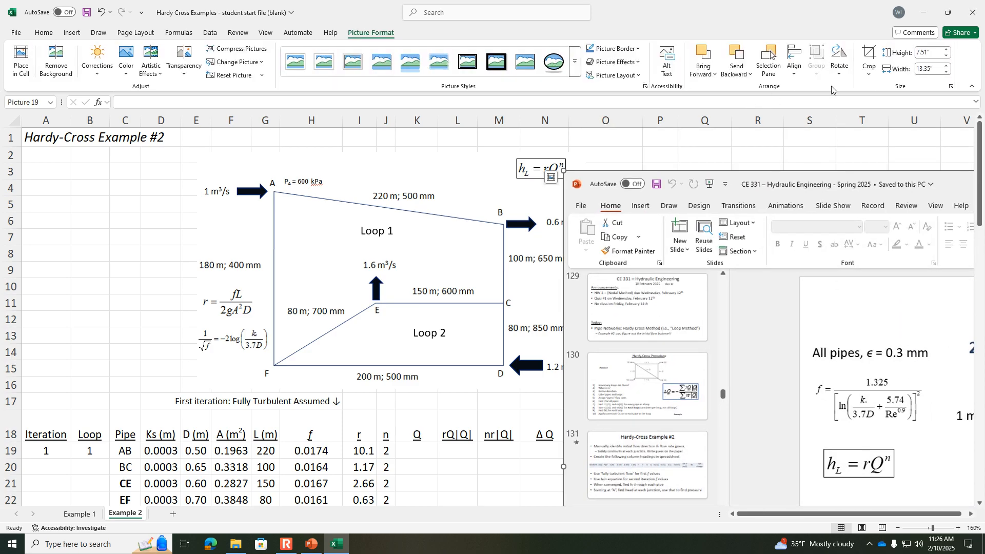
pyautogui.click(871, 59)
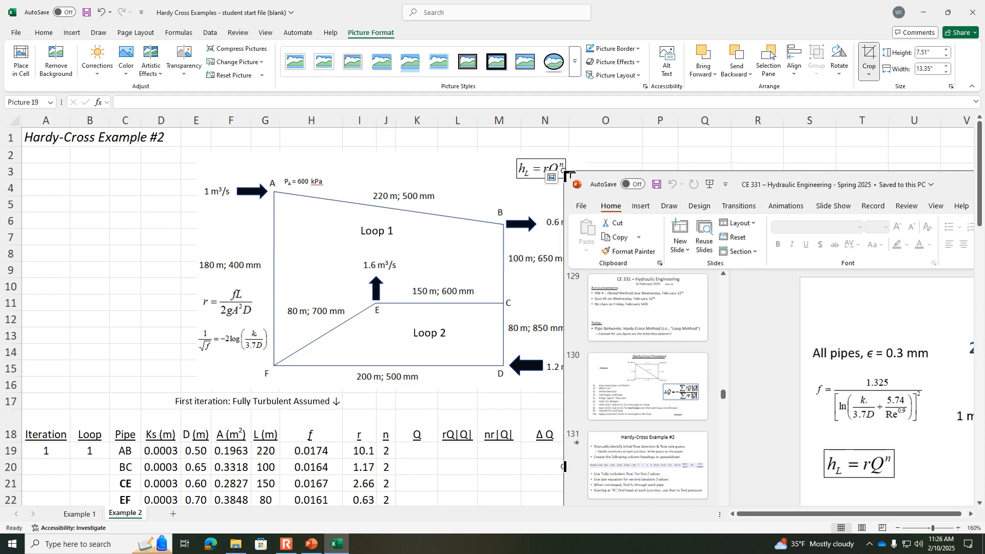
pyautogui.moveTo(570, 171); pyautogui.dragTo(779, 274)
pyautogui.click(774, 142)
pyautogui.moveTo(879, 342); pyautogui.dragTo(280, 225)
pyautogui.moveTo(180, 156); pyautogui.dragTo(532, 387)
pyautogui.moveTo(603, 428); pyautogui.dragTo(544, 233)
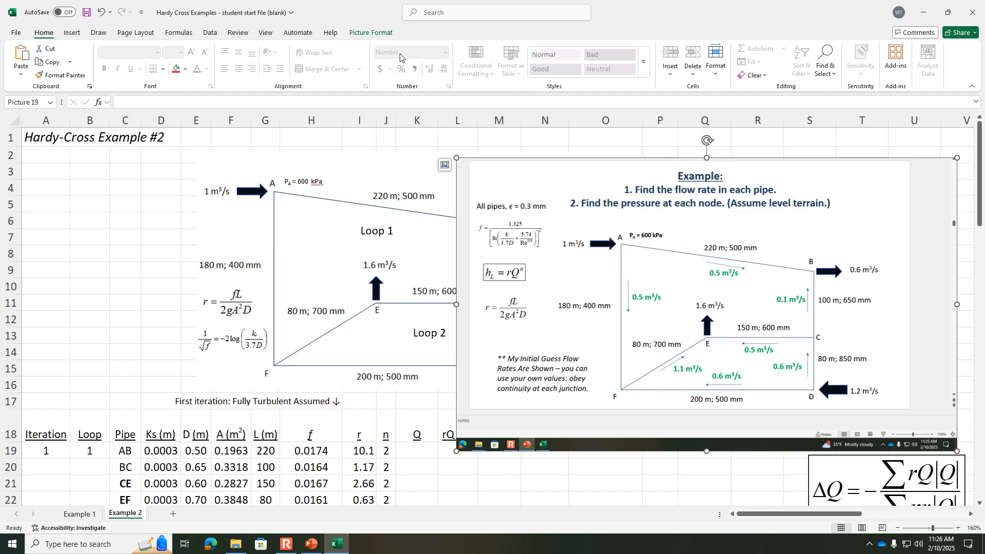
# Step: Crop the picture to the network with guessed flows, about 2.47 by 4.38 inches, and place it beside the original diagram
pyautogui.click(372, 33)
pyautogui.click(866, 57)
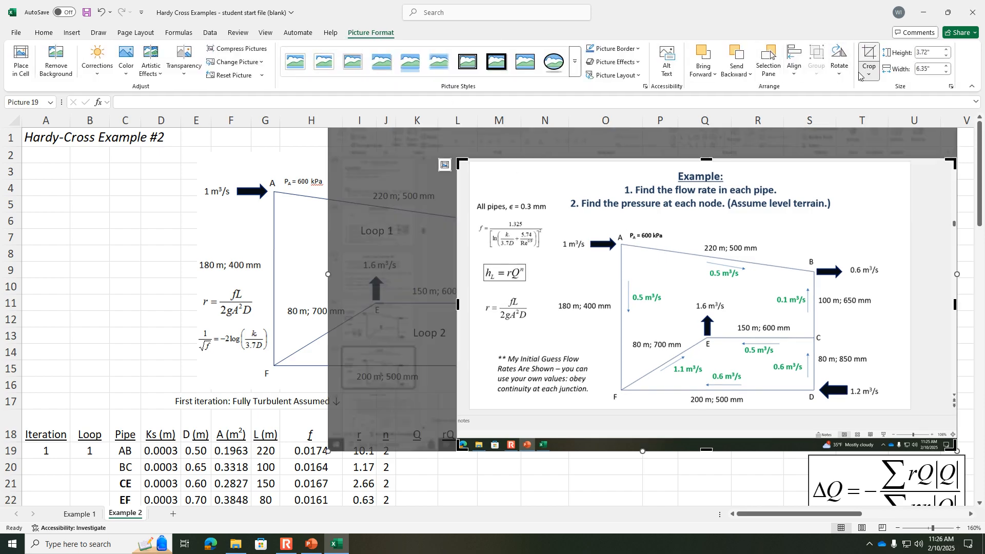
pyautogui.moveTo(460, 162); pyautogui.dragTo(551, 214)
pyautogui.moveTo(953, 449); pyautogui.dragTo(892, 404)
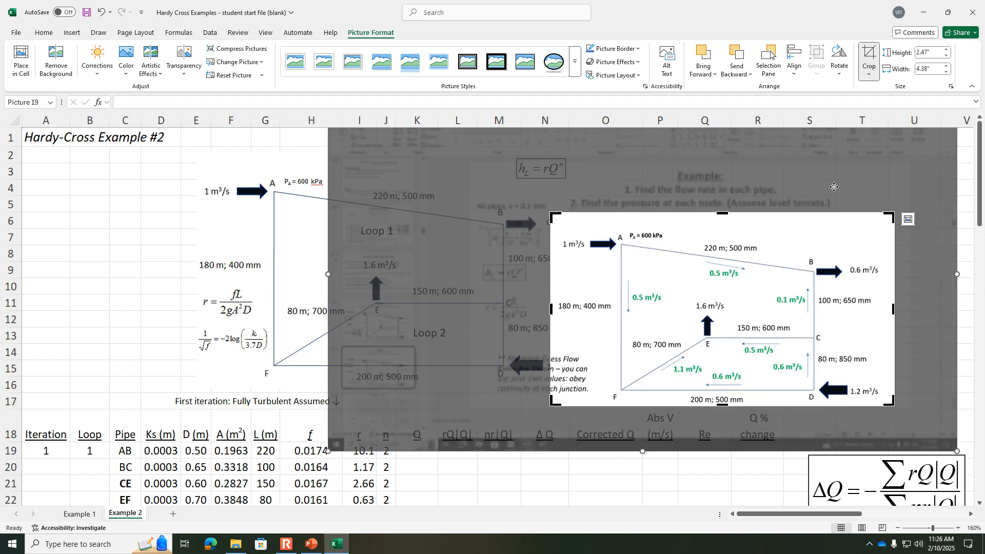
pyautogui.click(969, 382)
pyautogui.moveTo(684, 383); pyautogui.dragTo(746, 331)
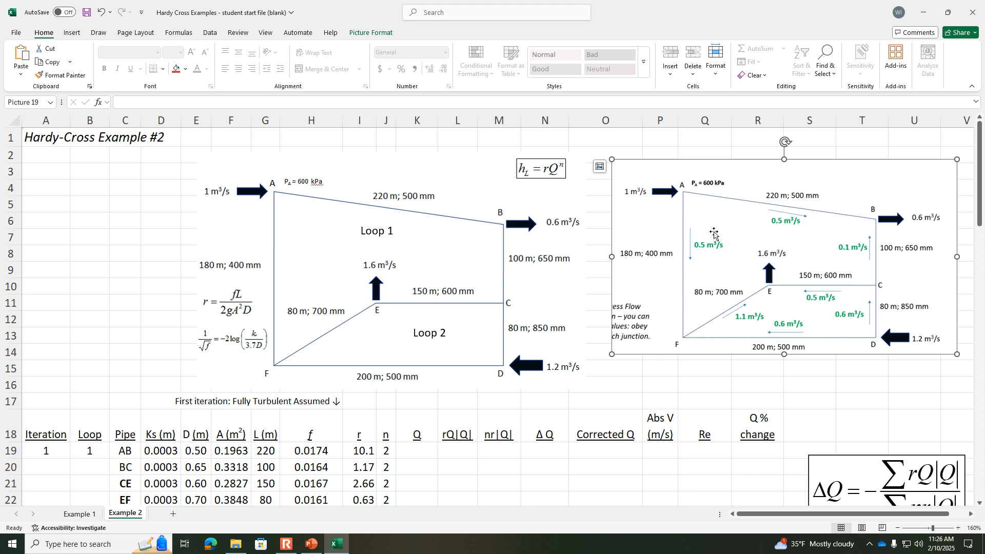
# Step: Enter the initial Loop 1 flows Q: 0.5 for AB, -0.1 for BC, 0.5 for CE, -1.1 for EF and -0.5 for AF
pyautogui.click(421, 457)
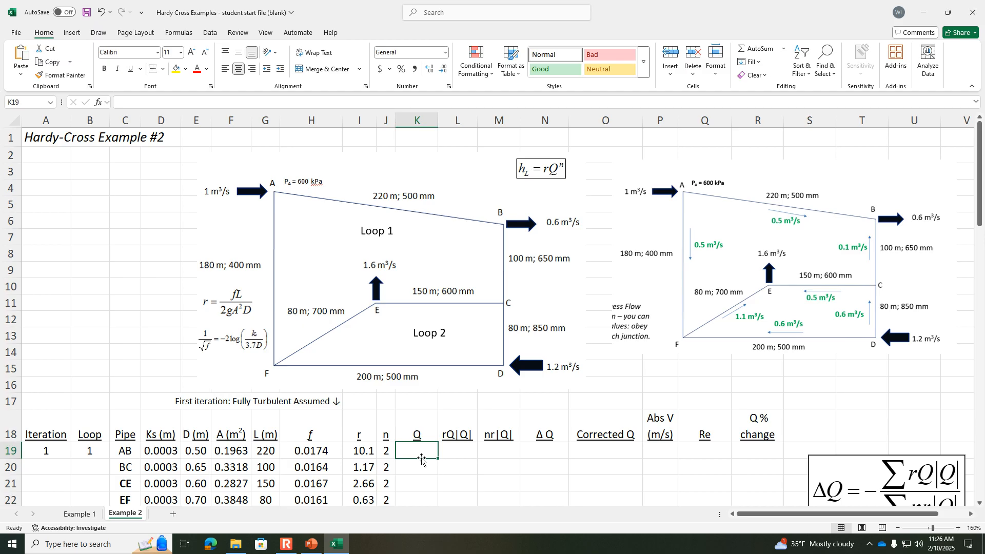
pyautogui.write('0.5')
pyautogui.press('Tab')
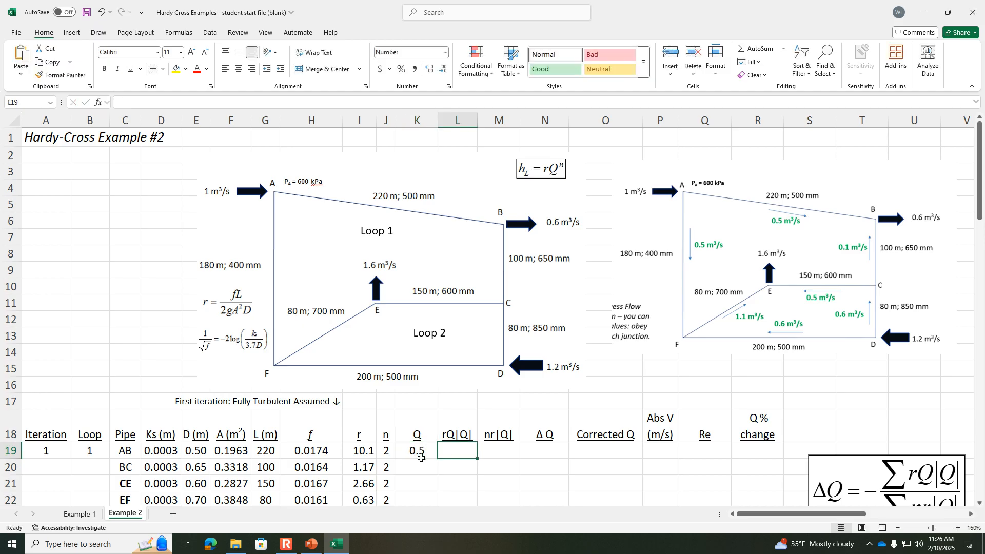
pyautogui.press('Return')
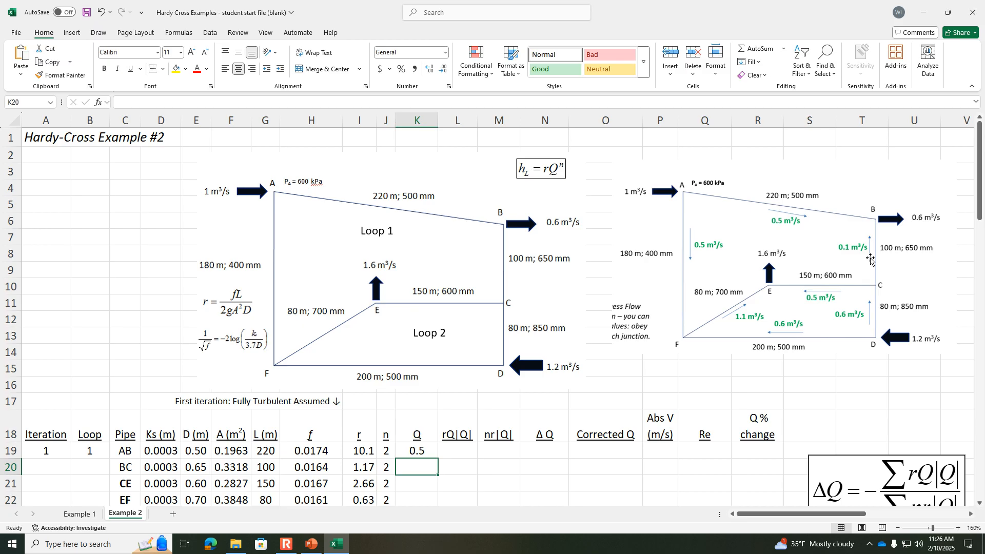
pyautogui.write('-.1')
pyautogui.press('Return')
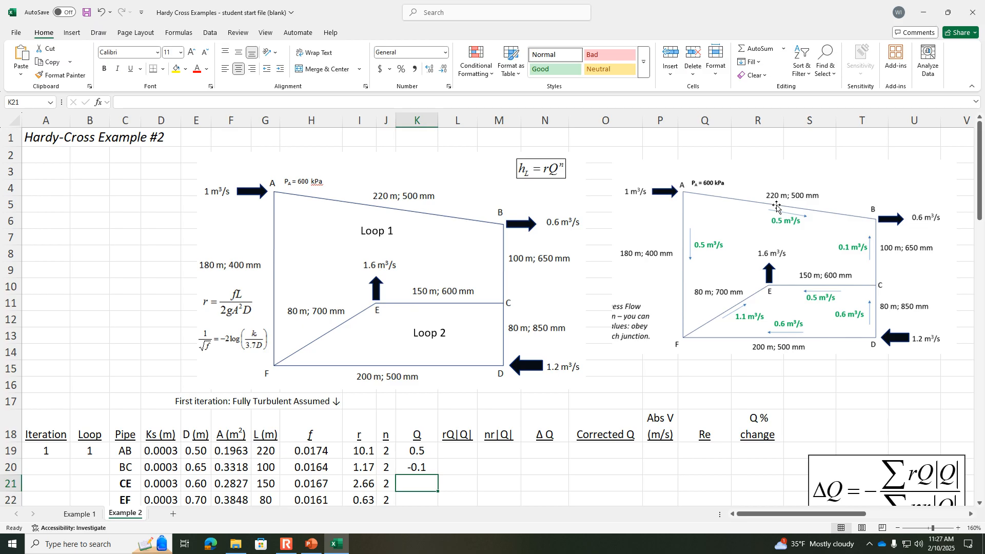
pyautogui.write('.5')
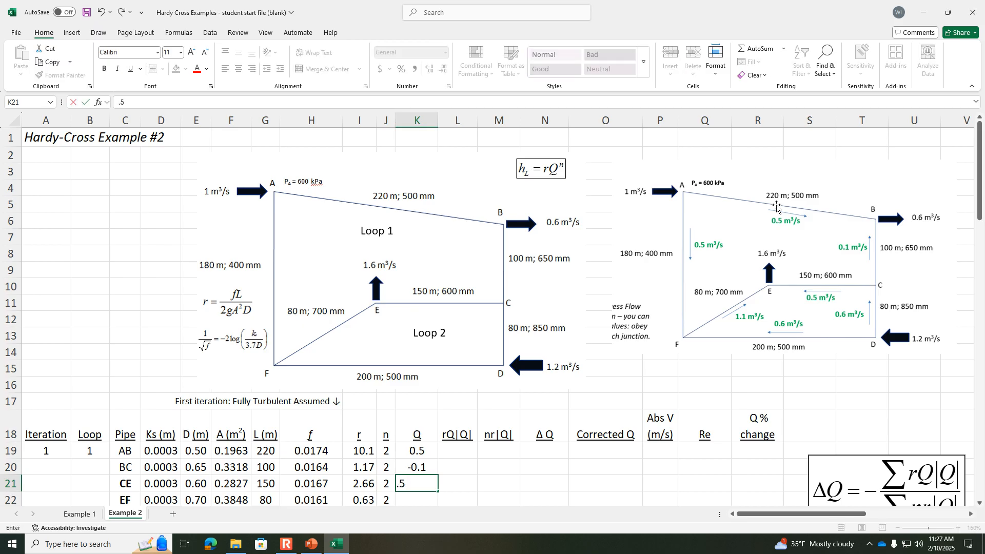
pyautogui.press('Return')
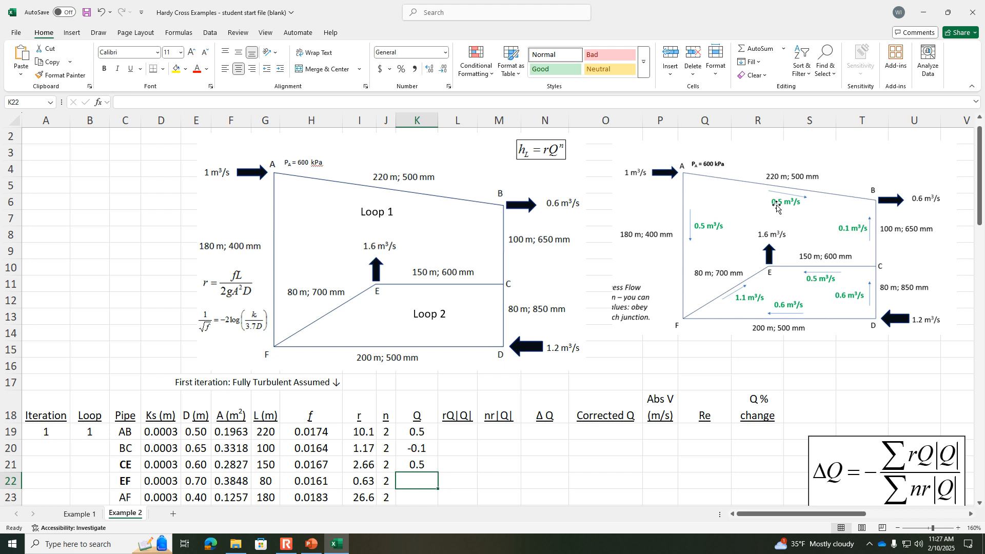
pyautogui.write('-1.1')
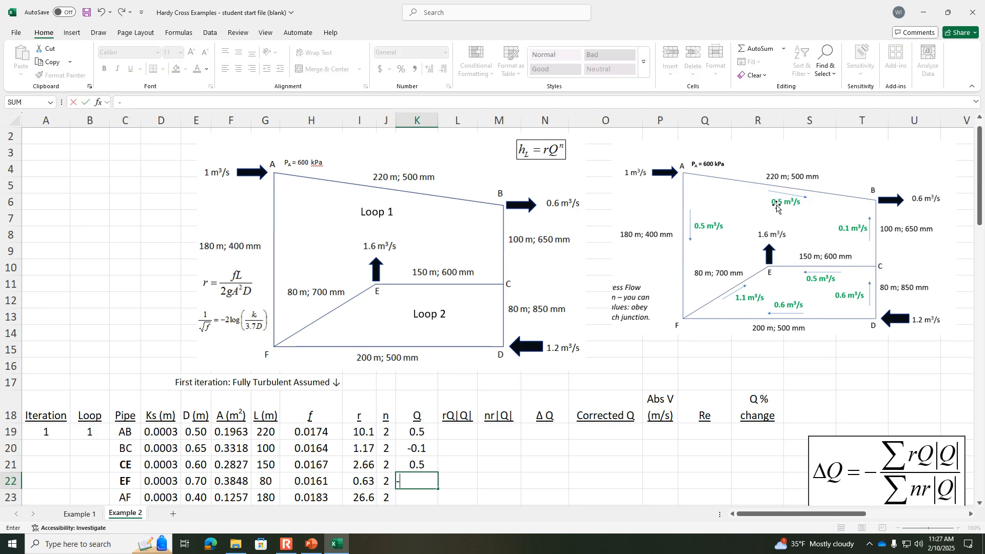
pyautogui.press('Return')
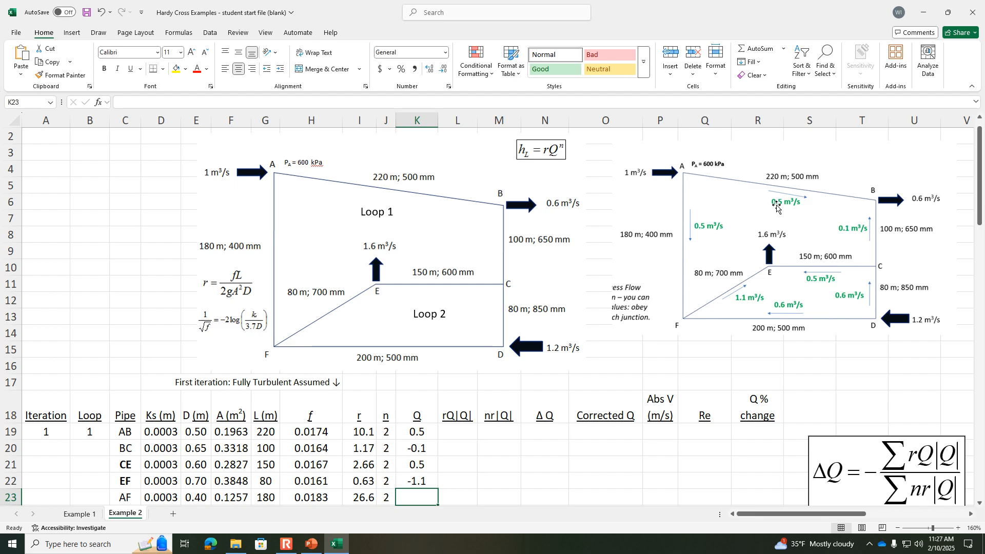
pyautogui.write('-.5')
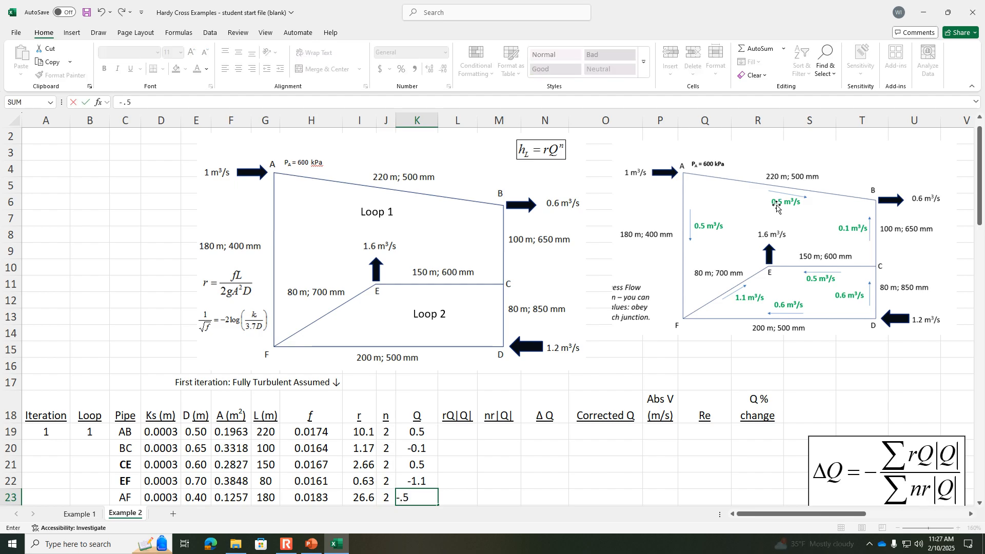
pyautogui.press('Return')
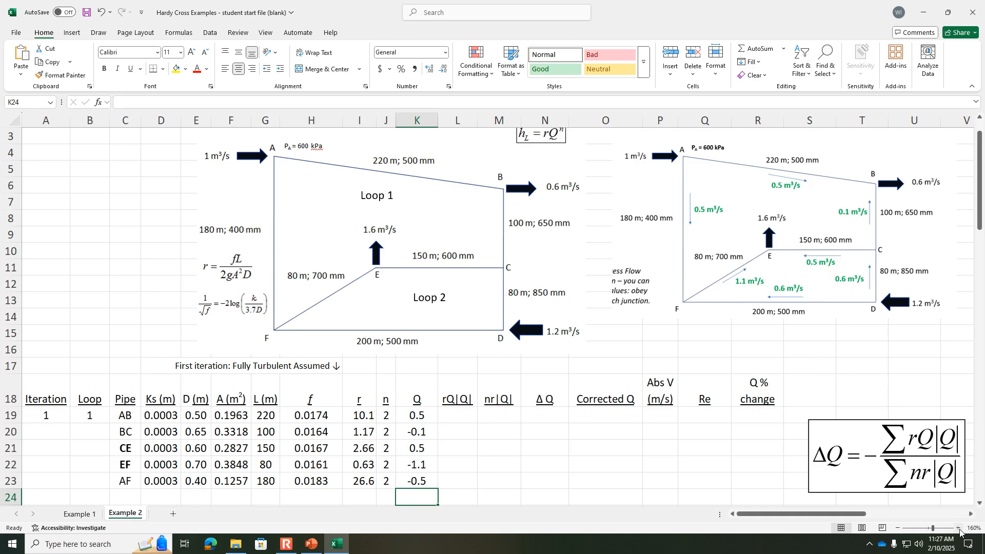
# Step: Move the ΔQ equation closer to the Loop 1 rows, beneath the Corrected Q, Abs V and Re headings
pyautogui.click(958, 528)
pyautogui.click(958, 528)
pyautogui.click(957, 528)
pyautogui.click(958, 527)
pyautogui.click(958, 528)
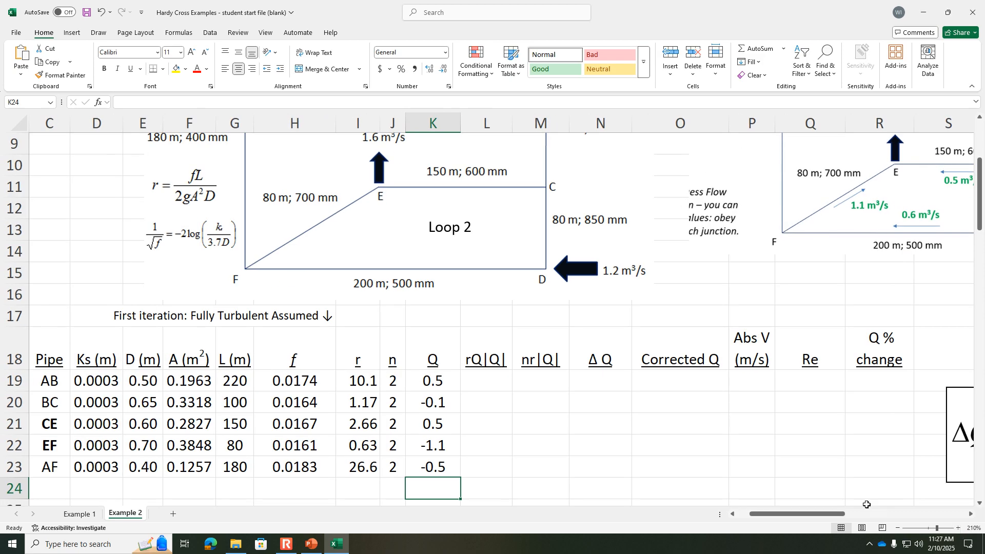
pyautogui.click(465, 380)
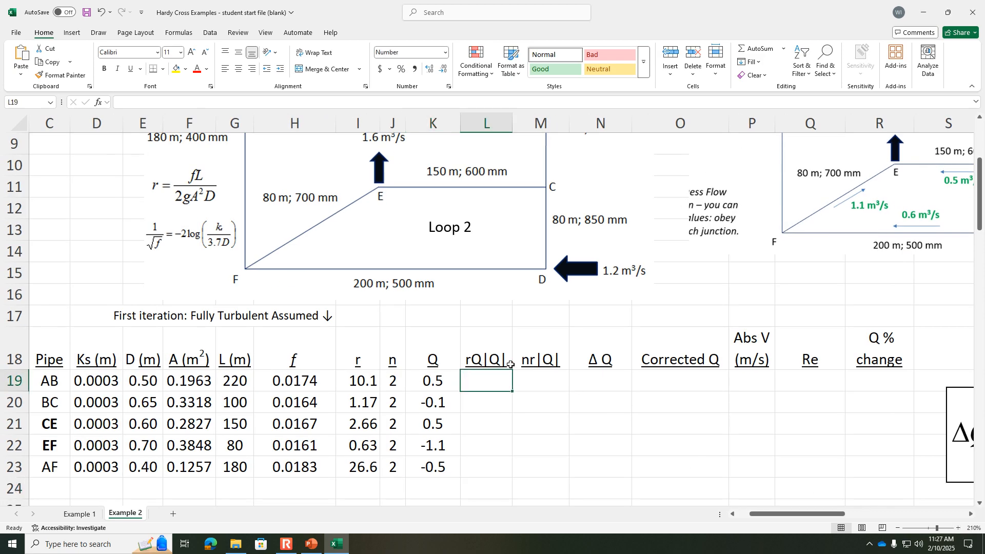
pyautogui.click(477, 351)
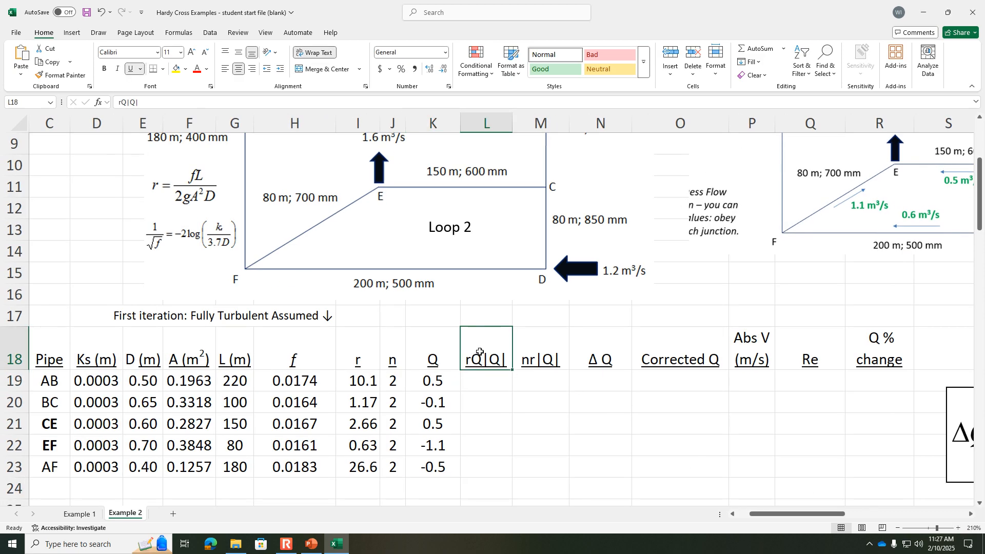
pyautogui.click(524, 355)
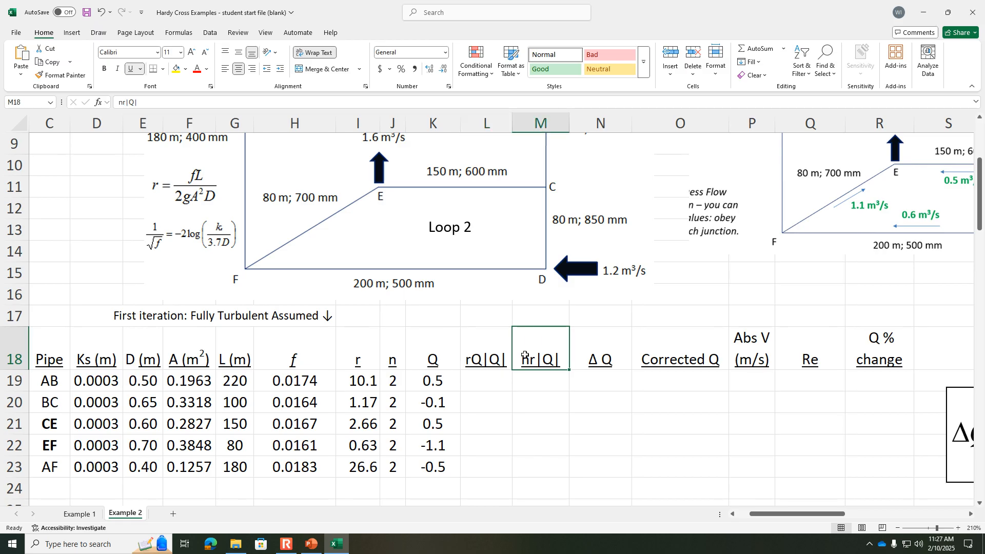
pyautogui.click(492, 349)
pyautogui.click(531, 347)
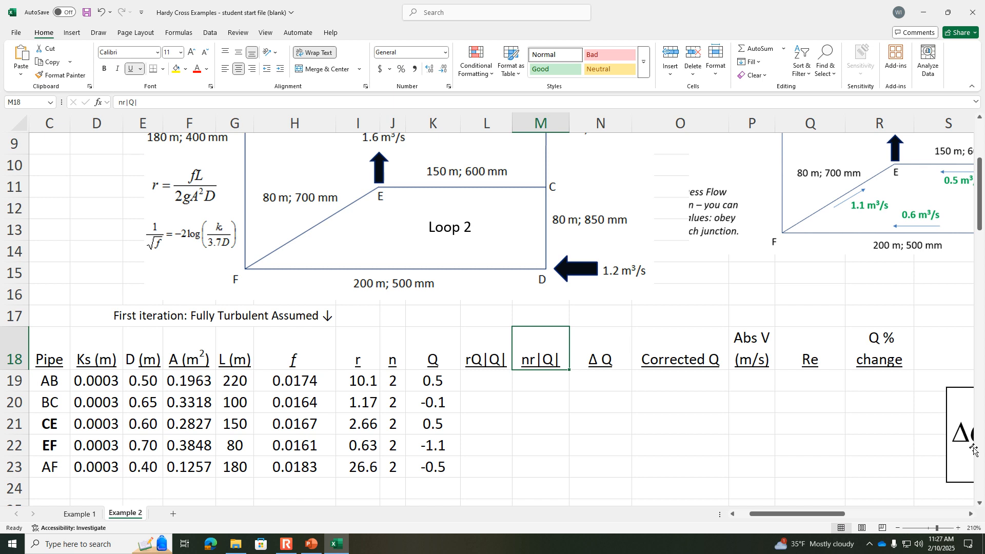
pyautogui.moveTo(954, 449); pyautogui.dragTo(656, 452)
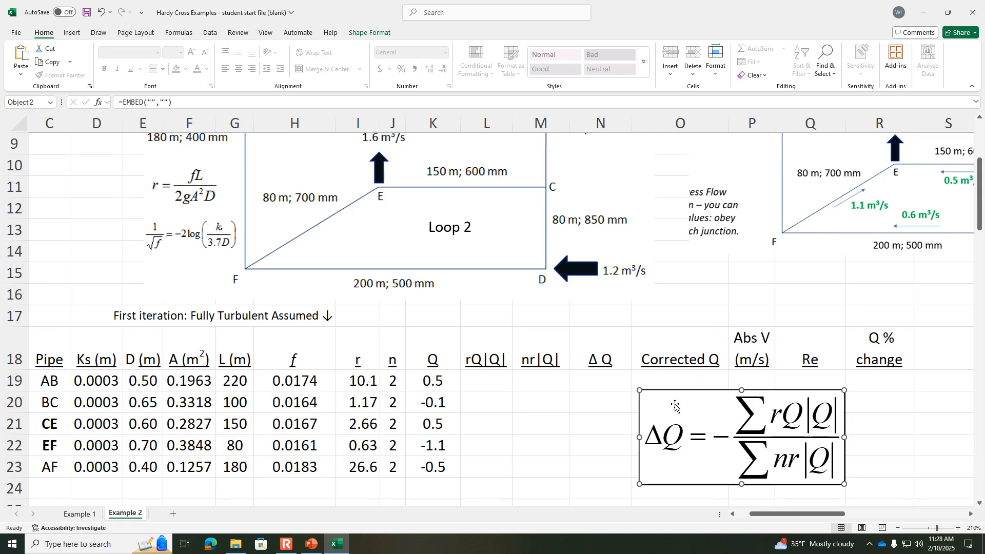
pyautogui.moveTo(674, 404); pyautogui.dragTo(720, 411)
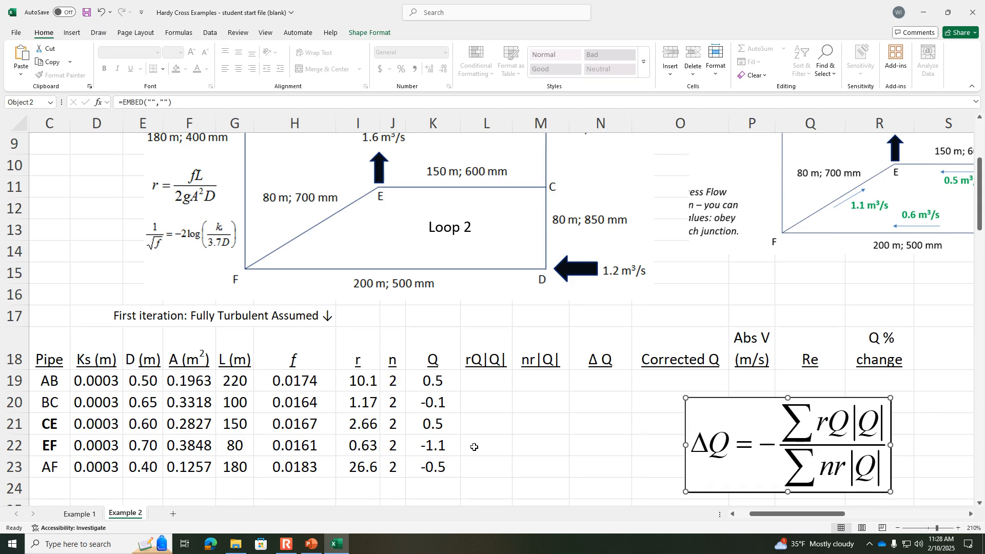
# Step: Calculate rQ|Q| for pipe AB in L19 with the formula =I19*K19*ABS(K19)
pyautogui.click(482, 374)
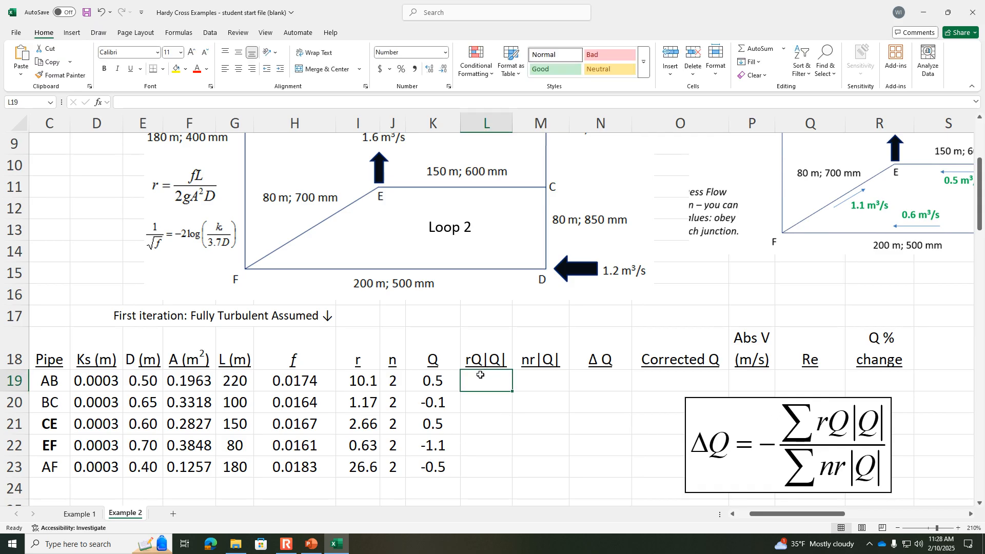
pyautogui.write('=')
pyautogui.click(362, 384)
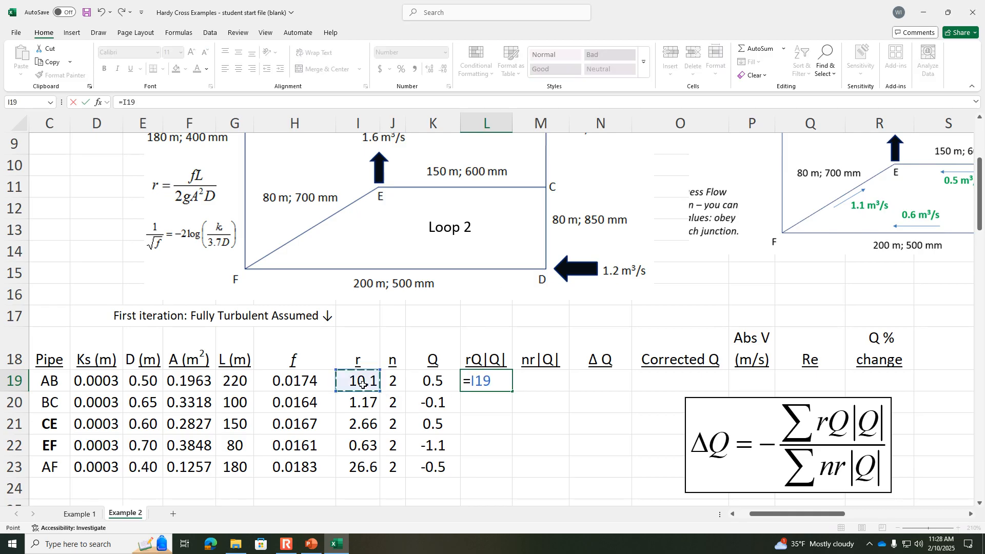
pyautogui.write('*')
pyautogui.click(441, 380)
pyautogui.write('*')
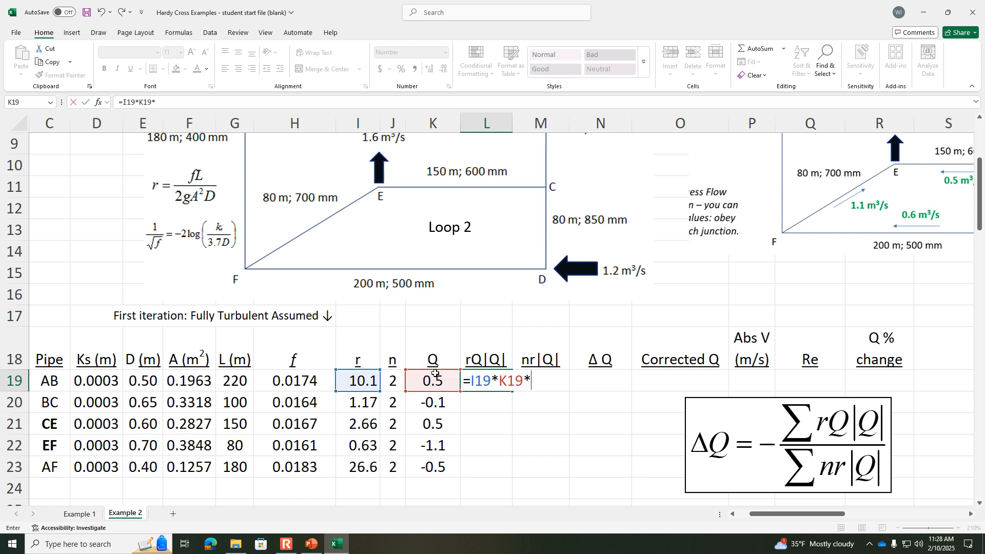
pyautogui.write('abs(')
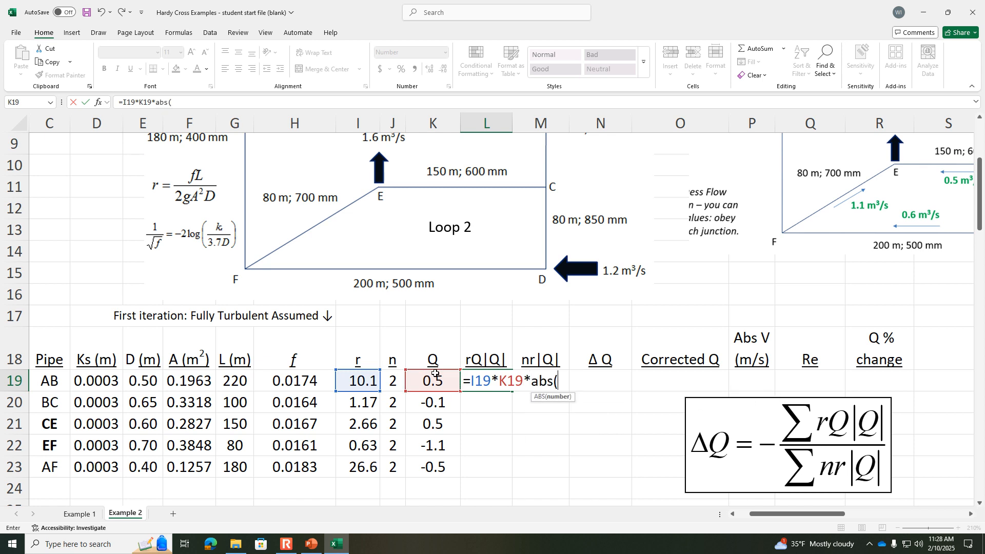
pyautogui.click(451, 382)
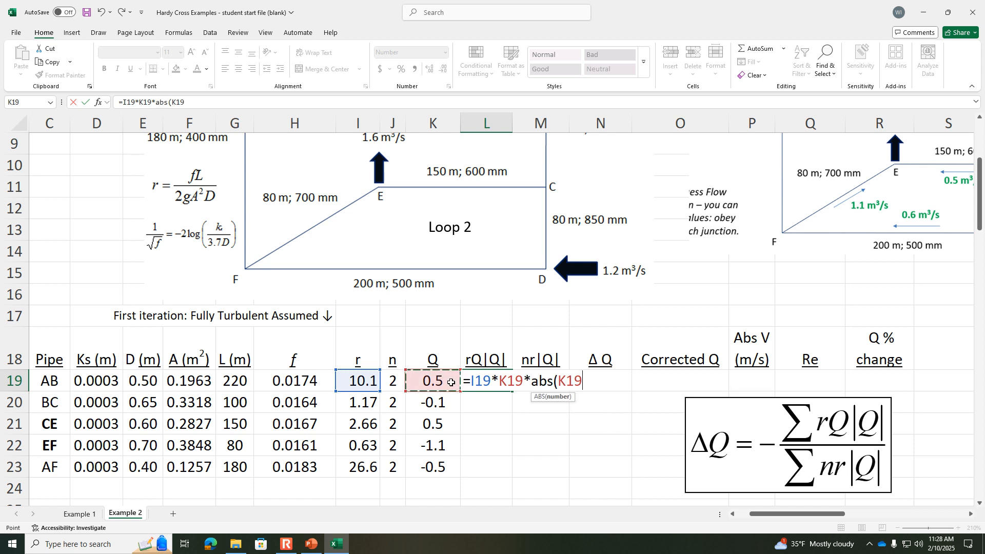
pyautogui.write(')')
pyautogui.press('Return')
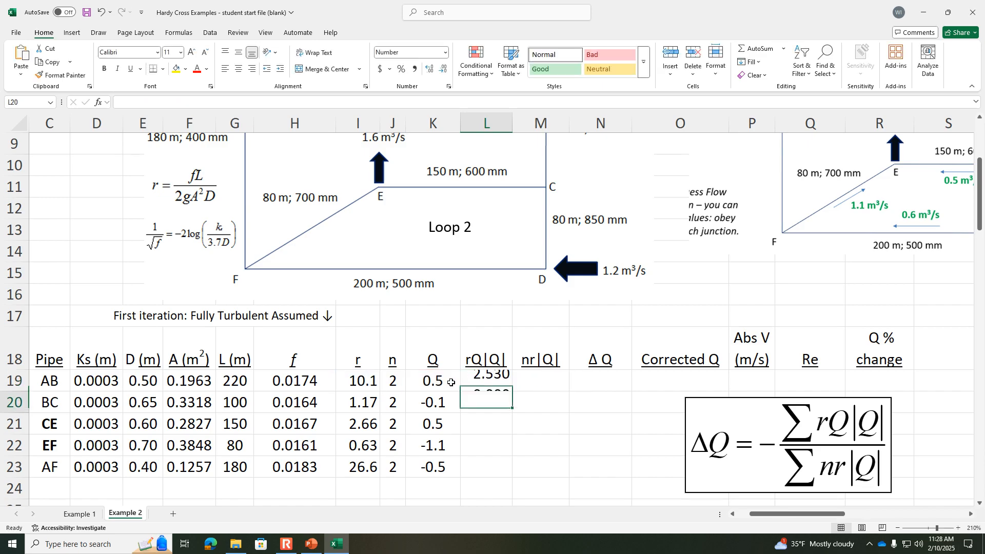
# Step: Fill the rQ|Q| formula down to pipe AF and total the column in L24 with =SUM(L19:L23)
pyautogui.click(487, 381)
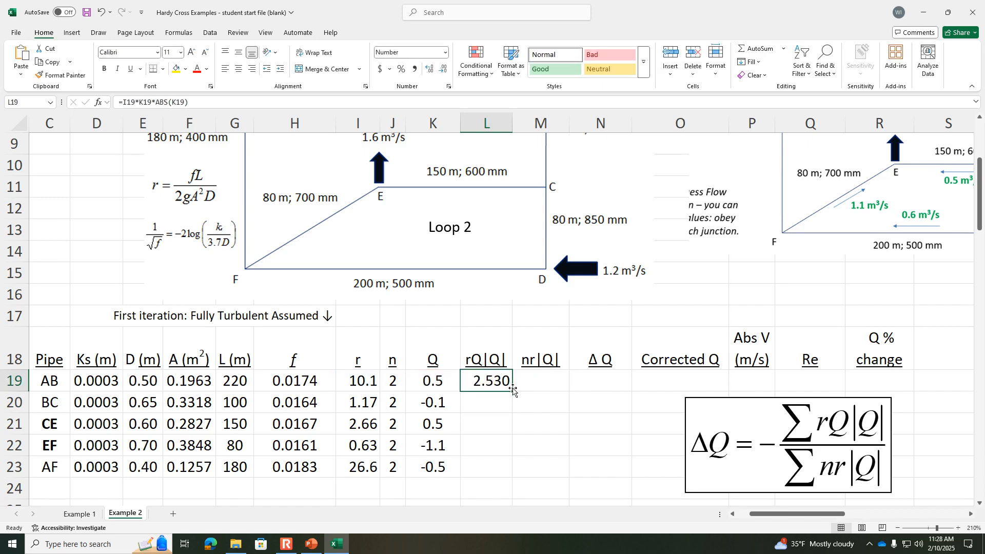
pyautogui.moveTo(513, 392); pyautogui.dragTo(508, 474)
pyautogui.click(480, 489)
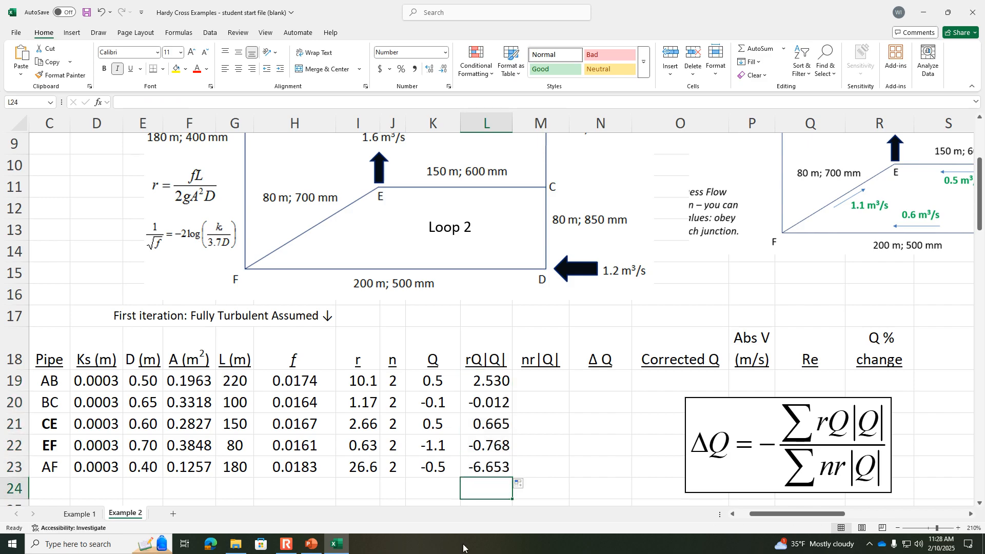
pyautogui.write('=sum(')
pyautogui.press('Up')
pyautogui.hotkey('shift', 'Up')
pyautogui.hotkey('shift', 'Up')
pyautogui.hotkey('shift', 'Up')
pyautogui.hotkey('shift', 'Up')
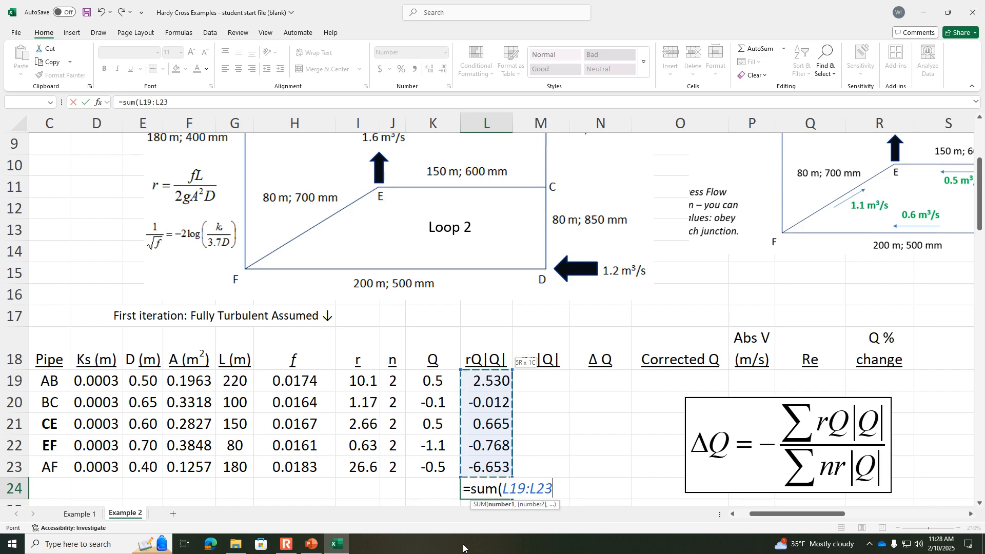
pyautogui.press('Return')
# Step: Calculate nr|Q| for pipe AB in M19 with the formula =J19*I19*ABS(K19)
pyautogui.press('Right')
pyautogui.press('Up')
pyautogui.press('Up')
pyautogui.press('Up')
pyautogui.press('Up')
pyautogui.press('Up')
pyautogui.press('Up')
pyautogui.write('=')
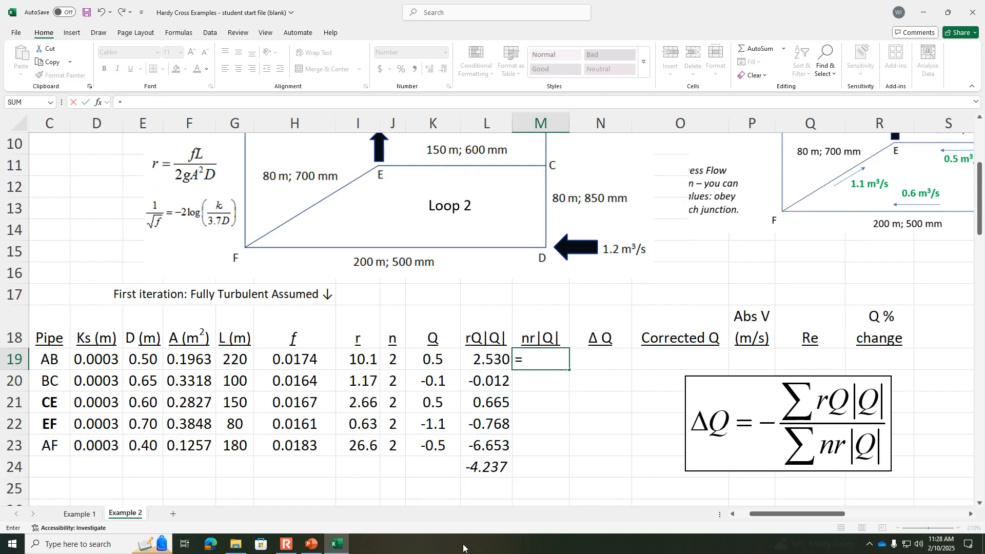
pyautogui.click(393, 354)
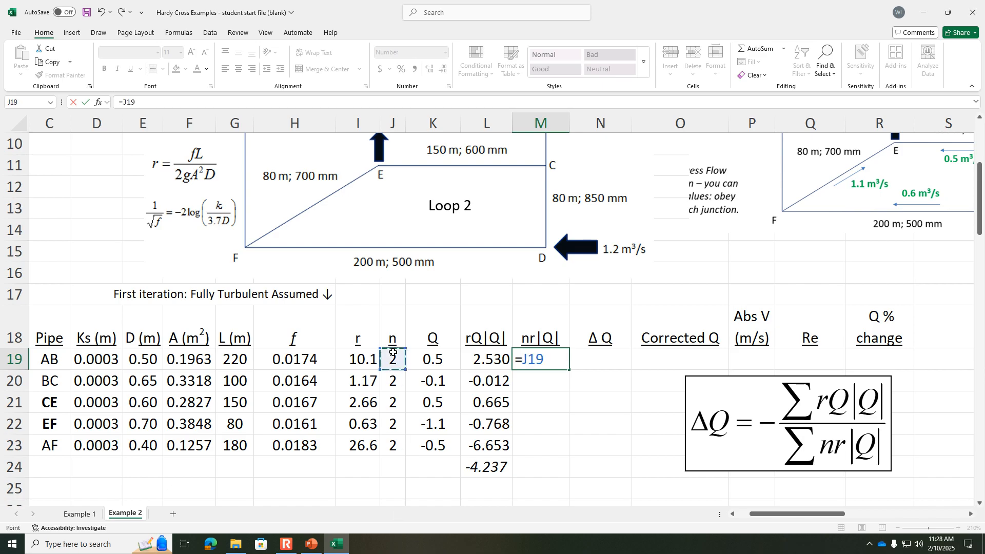
pyautogui.write('*')
pyautogui.click(354, 352)
pyautogui.write('*abs(')
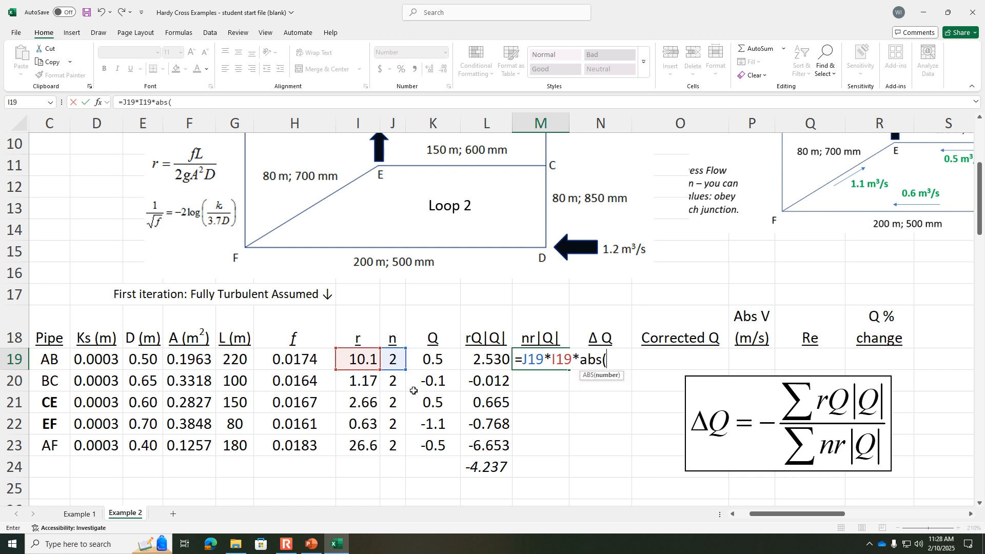
pyautogui.click(430, 358)
pyautogui.write(')')
pyautogui.press('Return')
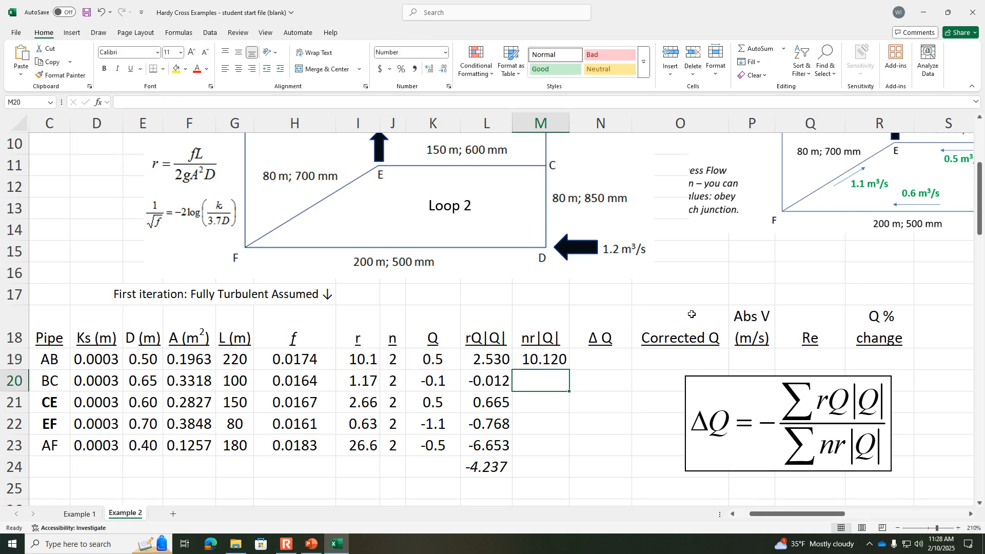
# Step: Fill the nr|Q| formula down to pipe AF and copy the rQ|Q| column total across to M24
pyautogui.click(558, 363)
pyautogui.moveTo(569, 369); pyautogui.dragTo(566, 449)
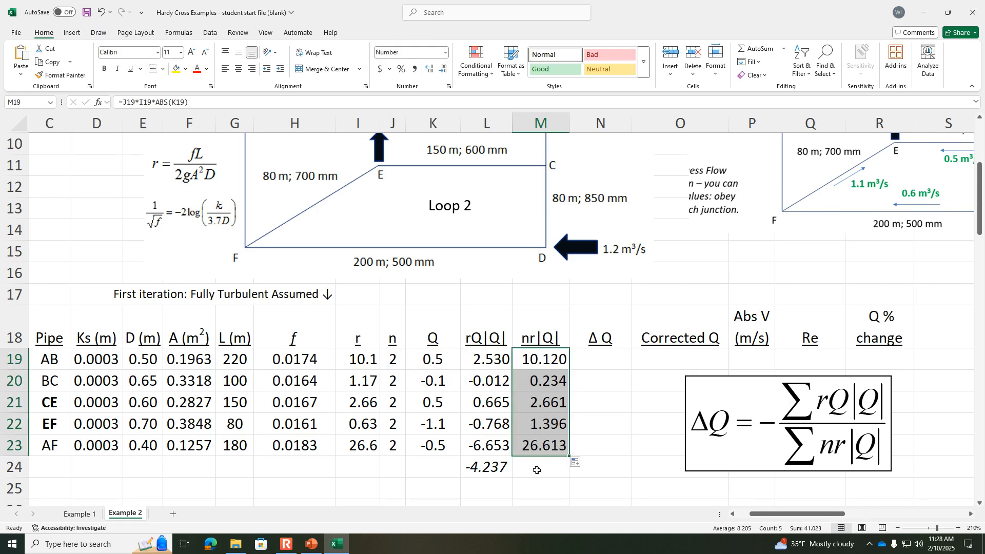
pyautogui.click(536, 468)
pyautogui.click(510, 473)
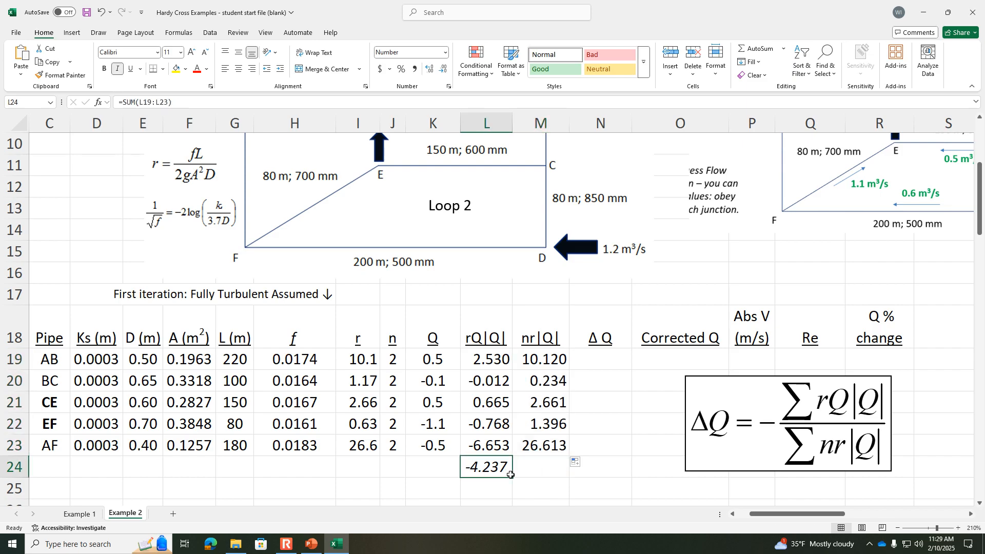
pyautogui.moveTo(512, 478); pyautogui.dragTo(544, 489)
pyautogui.click(543, 468)
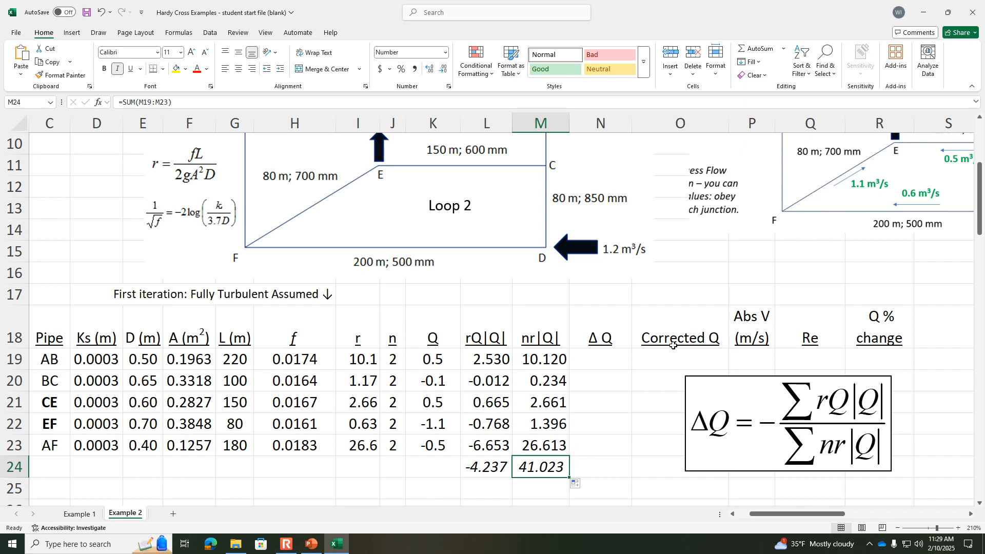
pyautogui.click(292, 548)
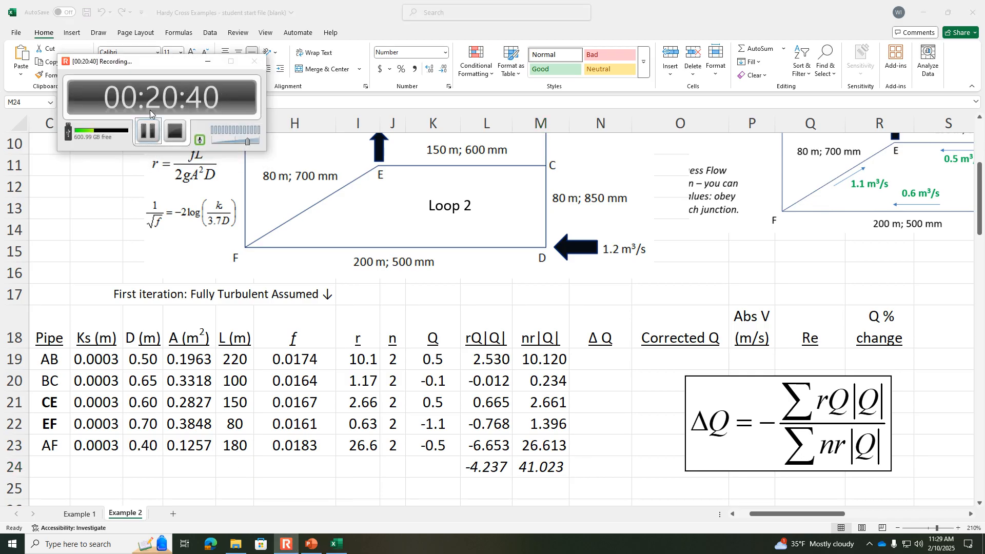
pyautogui.click(146, 134)
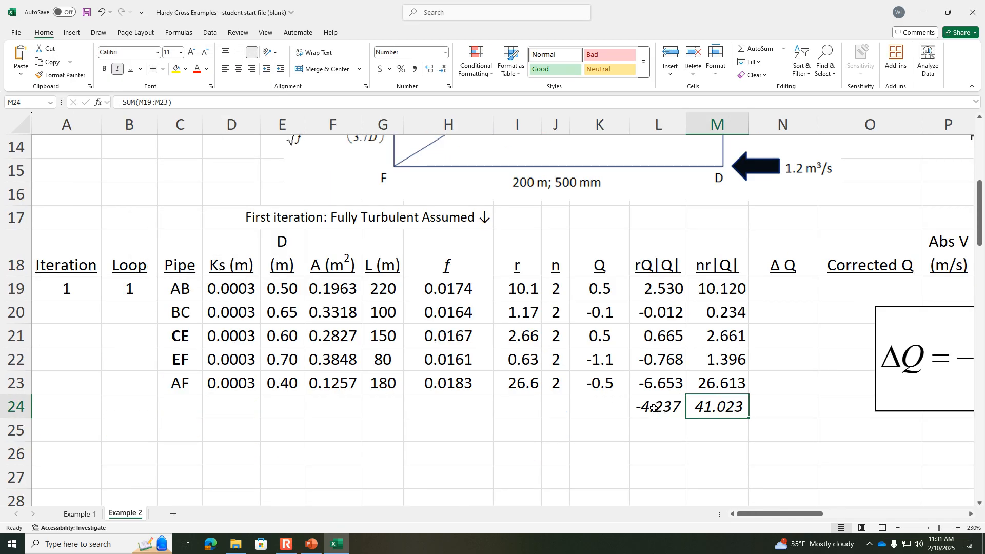
# Step: Move the ΔQ equation box beside the Loop 1 rows, leaving the ΔQ column free
pyautogui.click(660, 406)
pyautogui.click(698, 408)
pyautogui.click(897, 527)
pyautogui.click(896, 529)
pyautogui.moveTo(910, 395); pyautogui.dragTo(881, 391)
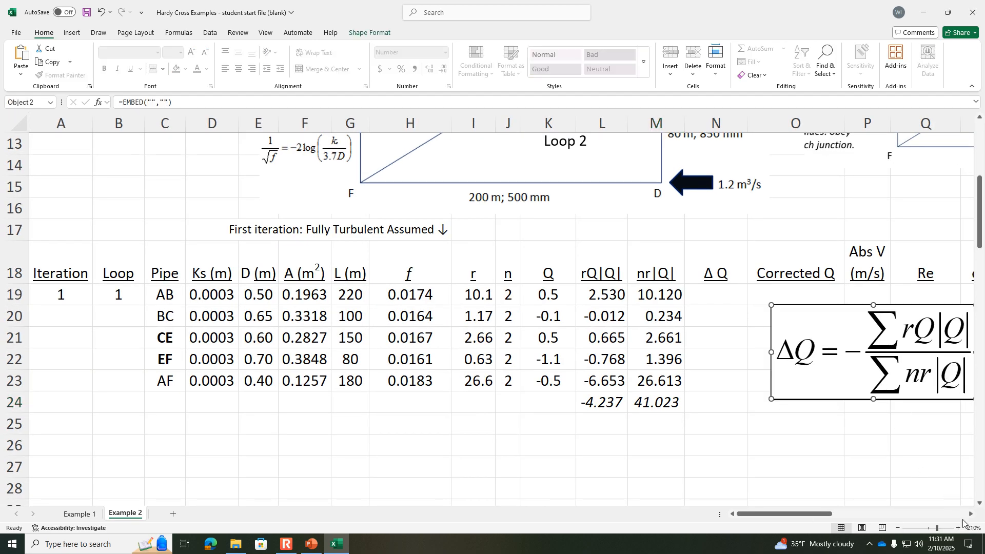
pyautogui.click(896, 528)
pyautogui.moveTo(764, 393); pyautogui.dragTo(797, 391)
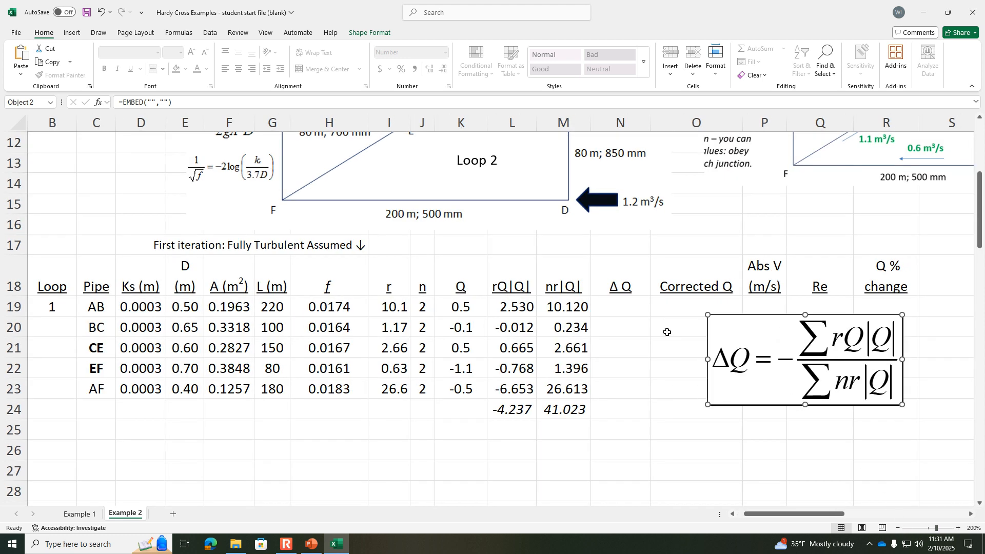
# Step: Calculate ΔQ for pipe AB in N19 with the formula =-L24/M24
pyautogui.click(622, 307)
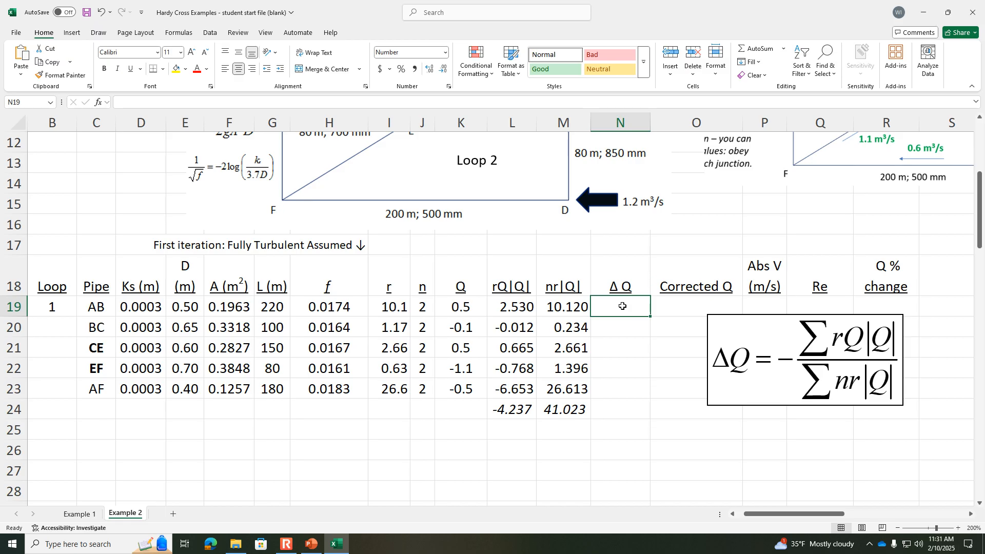
pyautogui.write('=-')
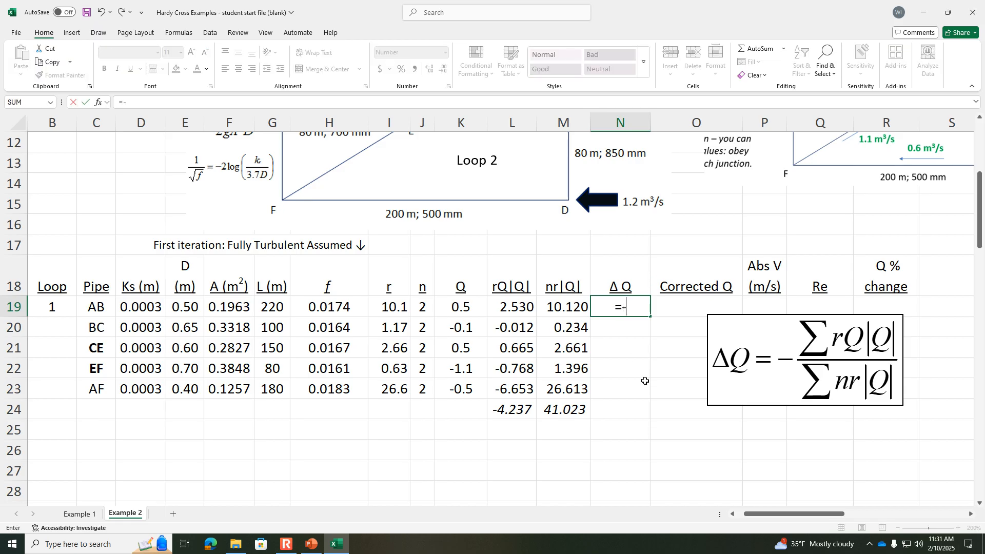
pyautogui.click(509, 414)
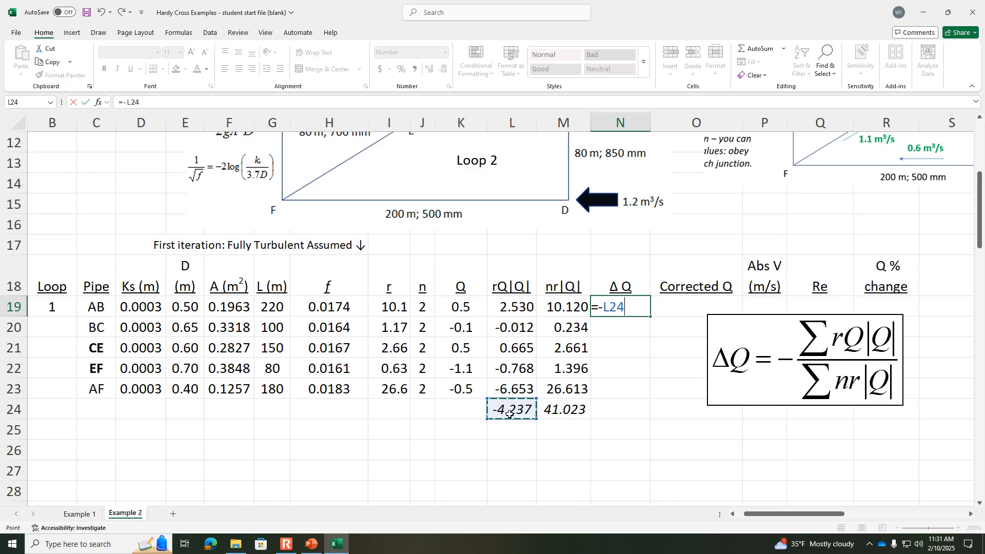
pyautogui.write('/')
pyautogui.click(553, 411)
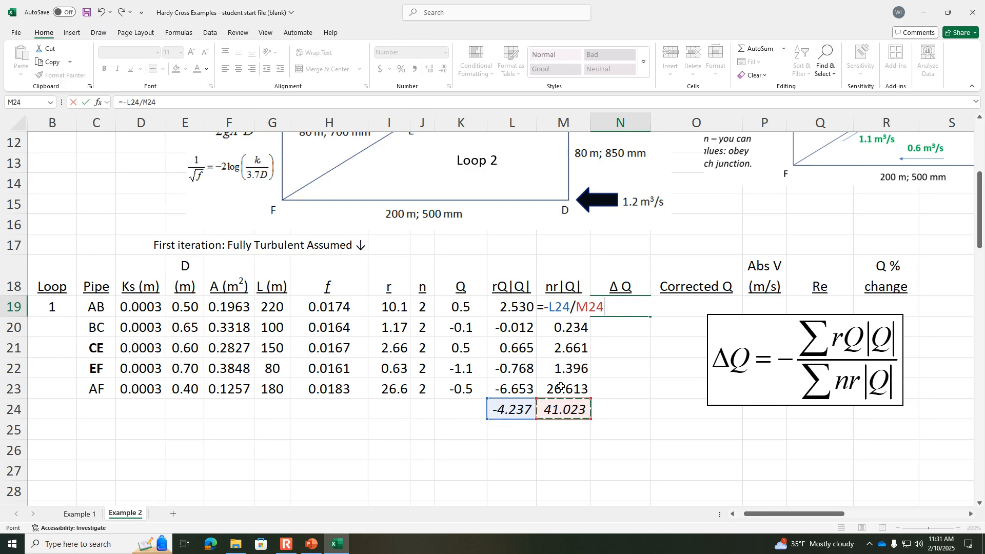
pyautogui.press('Return')
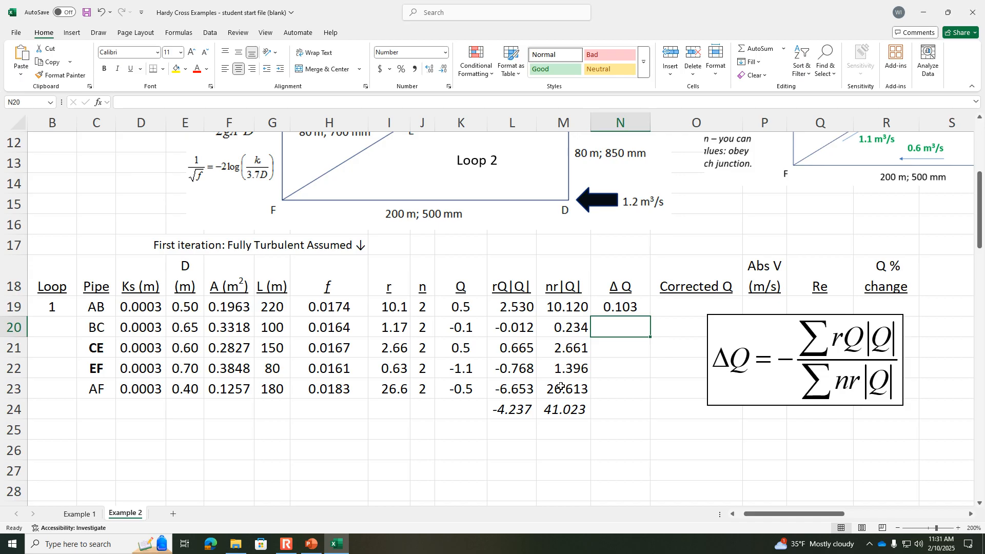
# Step: Enter the ΔQ formula =-L24/M24 for pipes BC and CE in N20 and N21
pyautogui.write('=-')
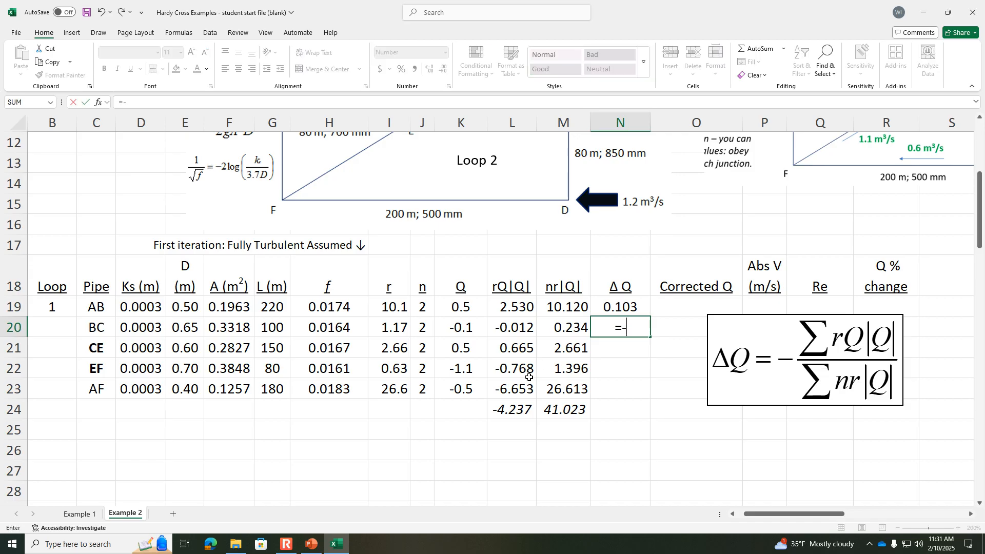
pyautogui.click(514, 409)
pyautogui.write('/')
pyautogui.click(552, 410)
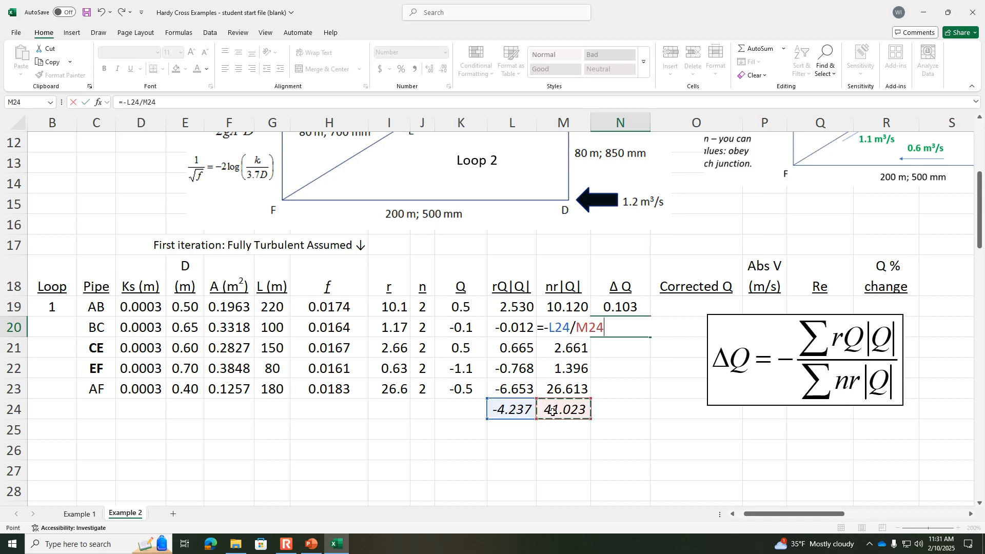
pyautogui.press('Return')
pyautogui.write('=-')
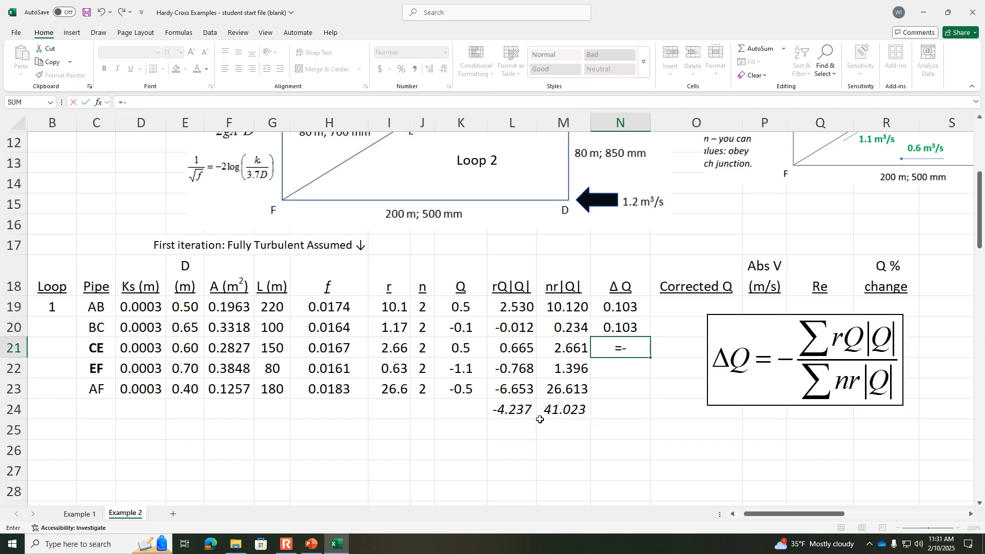
pyautogui.click(517, 409)
pyautogui.write('/')
pyautogui.click(559, 410)
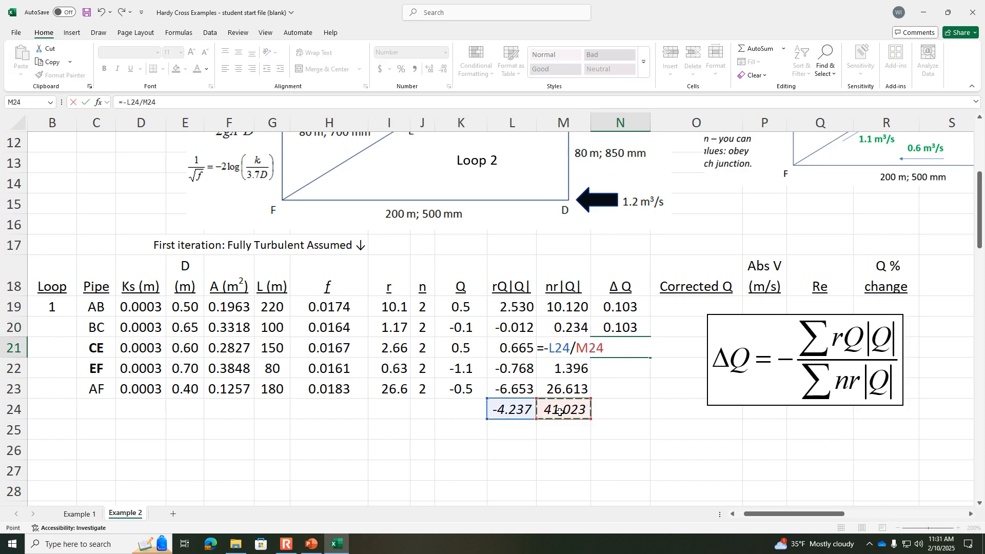
pyautogui.press('Return')
# Step: Enter the ΔQ formula =-L24/M24 for pipes EF and AF in N22 and N23
pyautogui.write('=-')
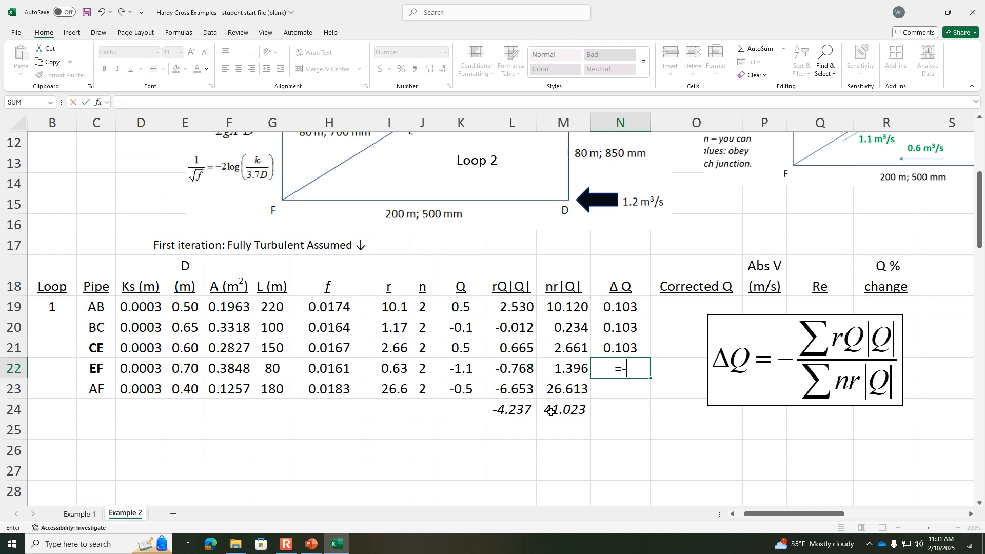
pyautogui.click(519, 408)
pyautogui.write('/')
pyautogui.click(556, 408)
pyautogui.press('Return')
pyautogui.write('=-')
pyautogui.click(517, 411)
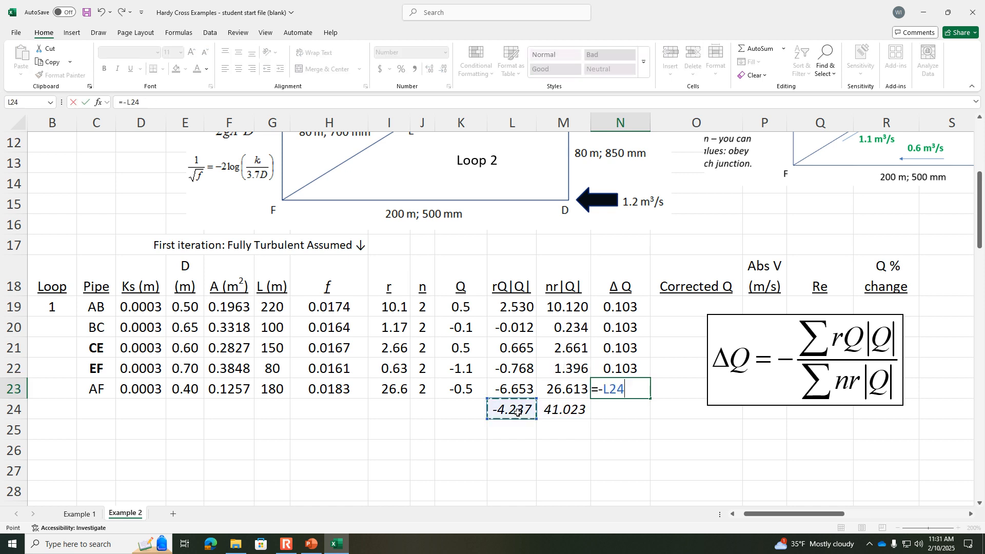
pyautogui.write('/')
pyautogui.click(549, 412)
pyautogui.press('Return')
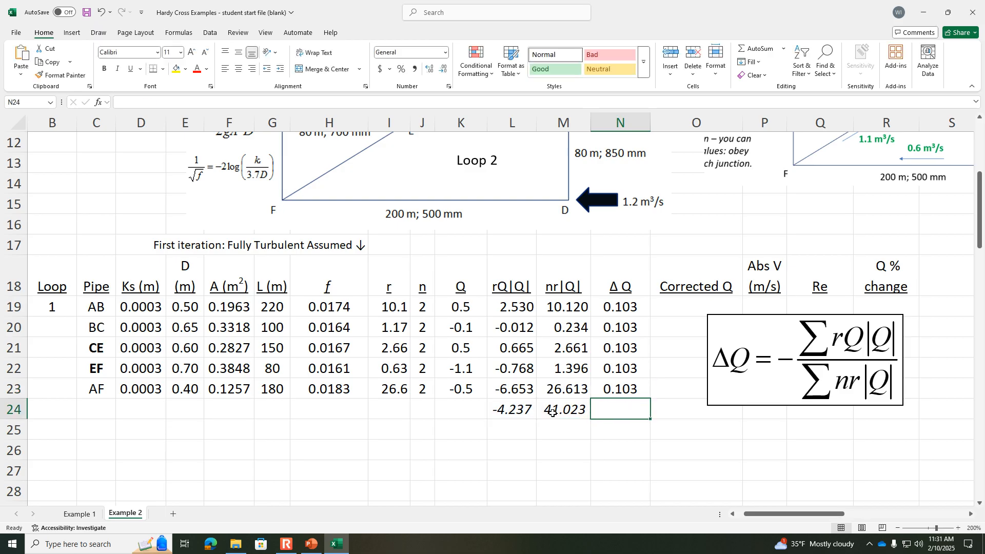
# Step: Move the ΔQ equation clear of the Corrected Q column and calculate pipe AB's corrected Q in O19 with =K19+N19
pyautogui.moveTo(736, 350); pyautogui.dragTo(796, 351)
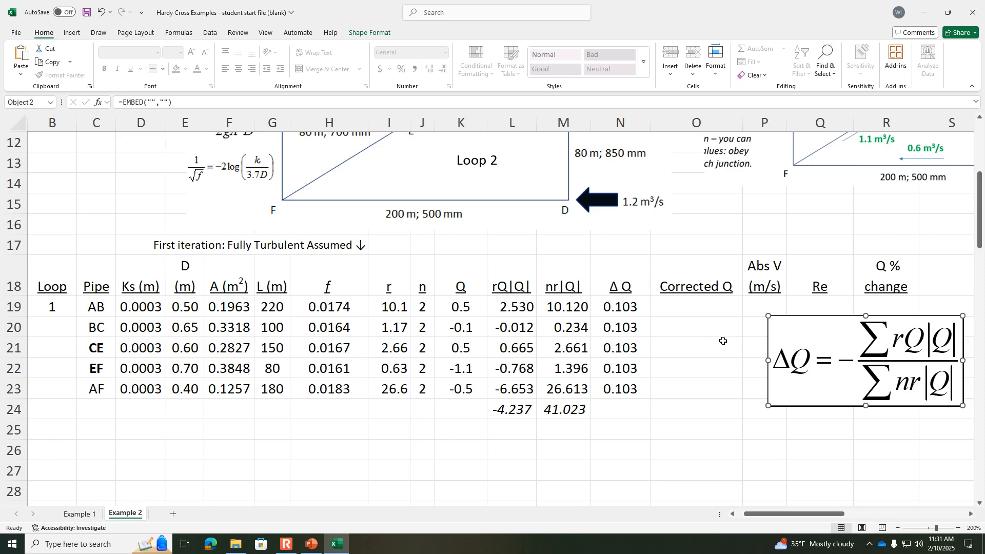
pyautogui.click(693, 310)
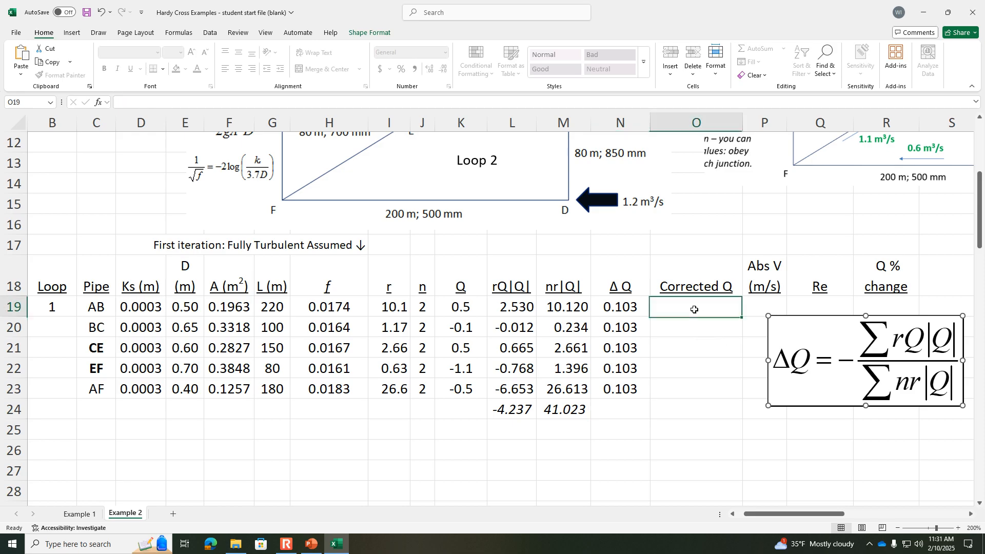
pyautogui.click(465, 307)
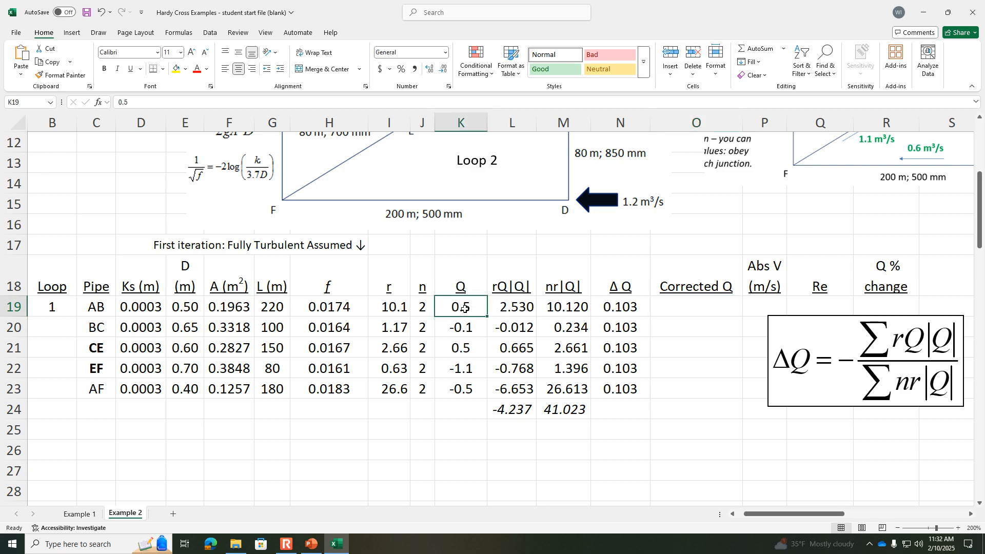
pyautogui.click(605, 307)
pyautogui.click(680, 302)
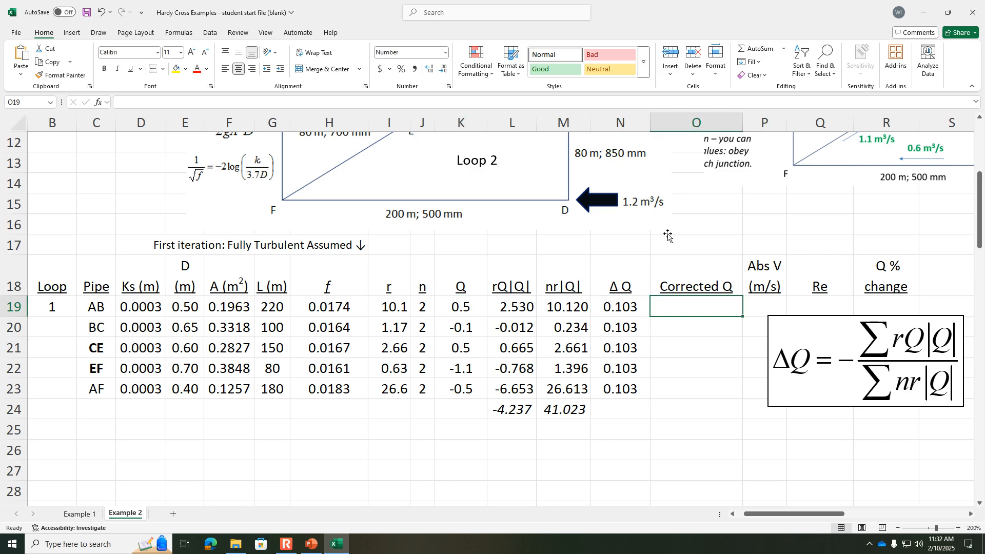
pyautogui.write('=')
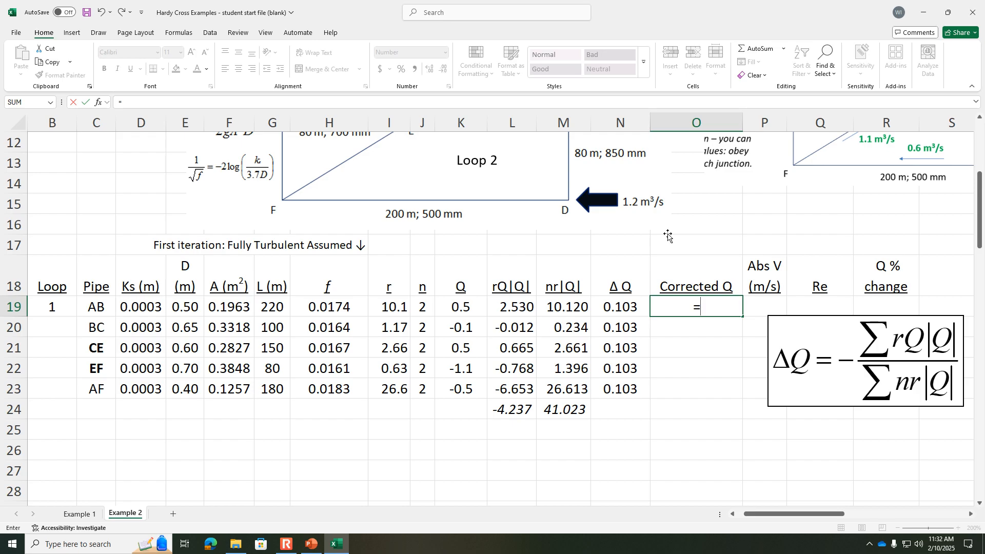
pyautogui.click(462, 306)
pyautogui.write('+')
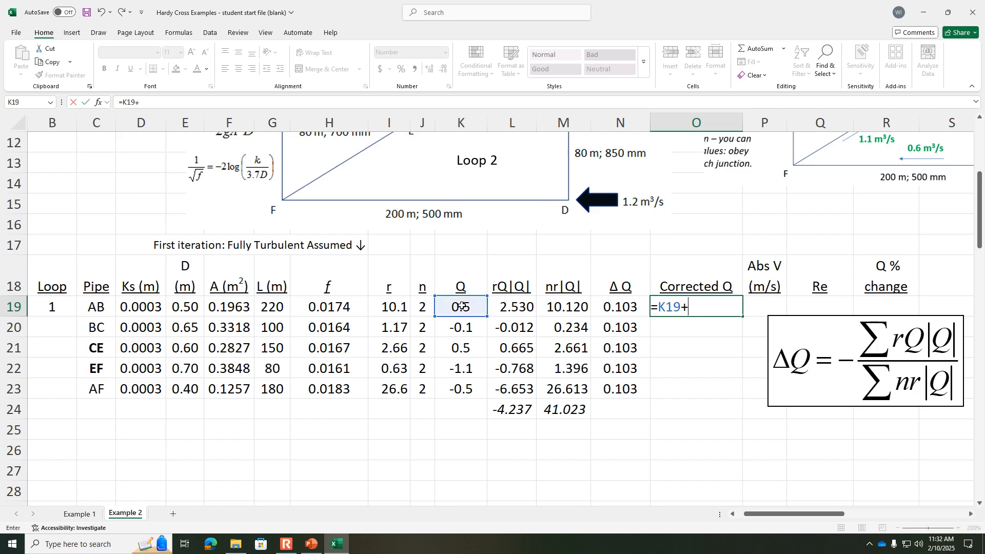
pyautogui.click(621, 310)
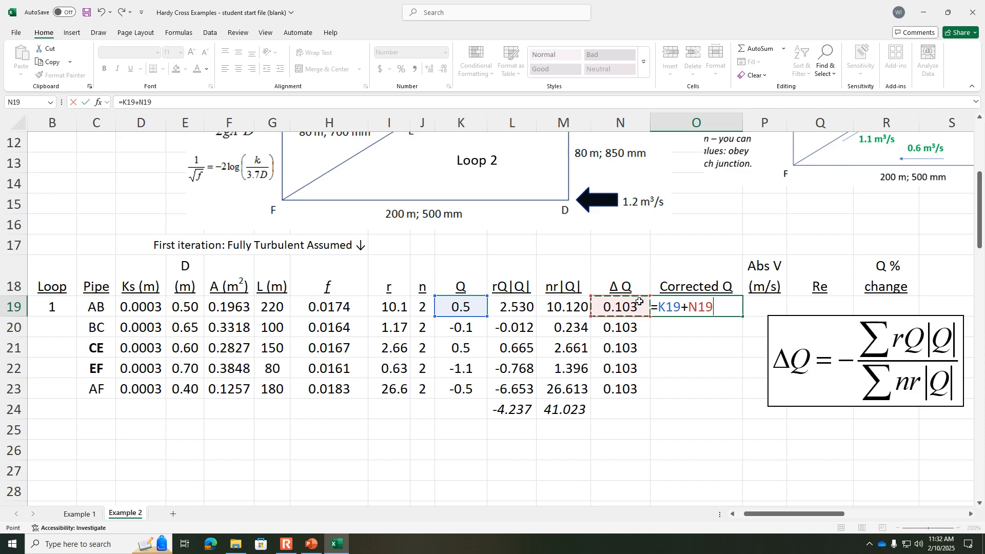
pyautogui.press('Return')
# Step: Fill the corrected Q formula down to pipe AF and move the ΔQ equation over to column S
pyautogui.click(664, 305)
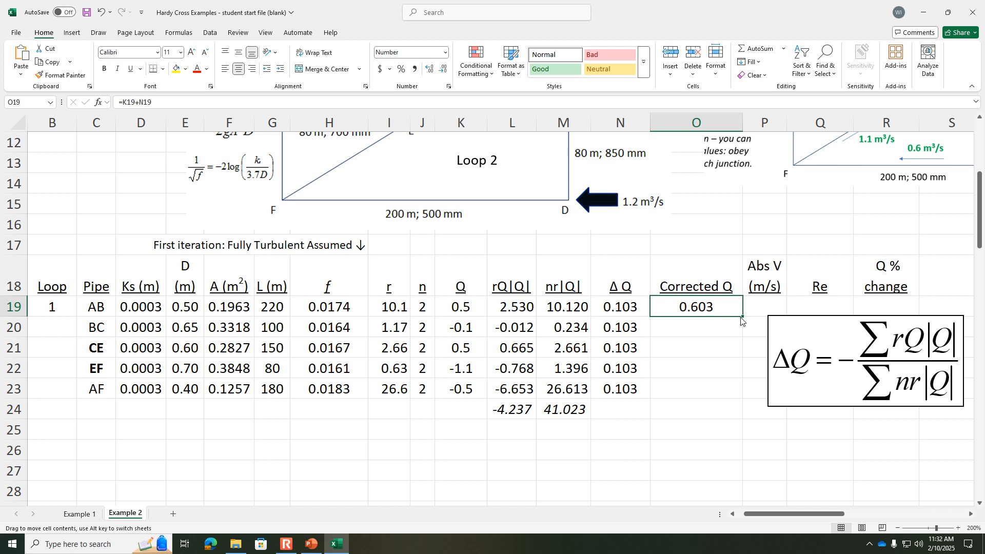
pyautogui.moveTo(743, 316); pyautogui.dragTo(743, 396)
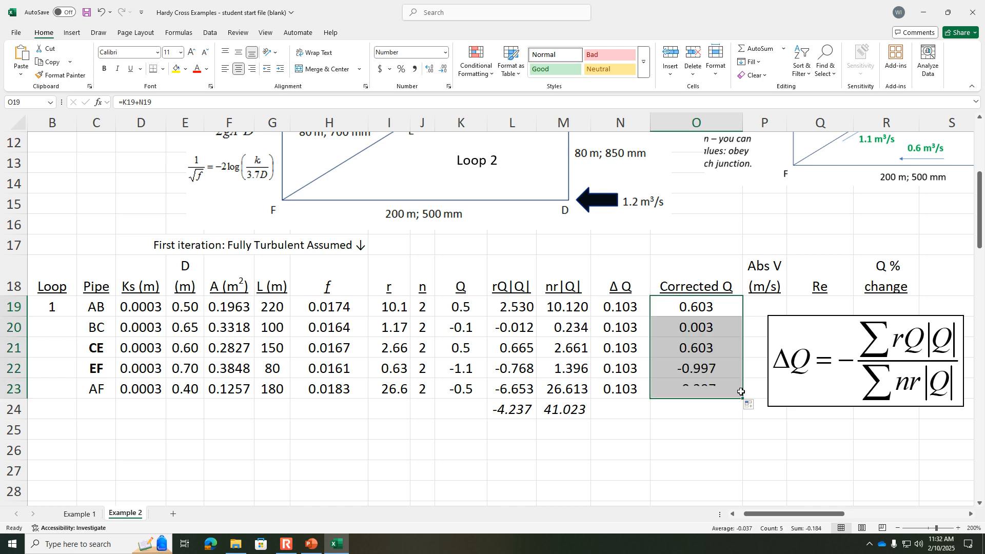
pyautogui.click(745, 426)
pyautogui.click(788, 333)
pyautogui.moveTo(787, 332); pyautogui.dragTo(946, 334)
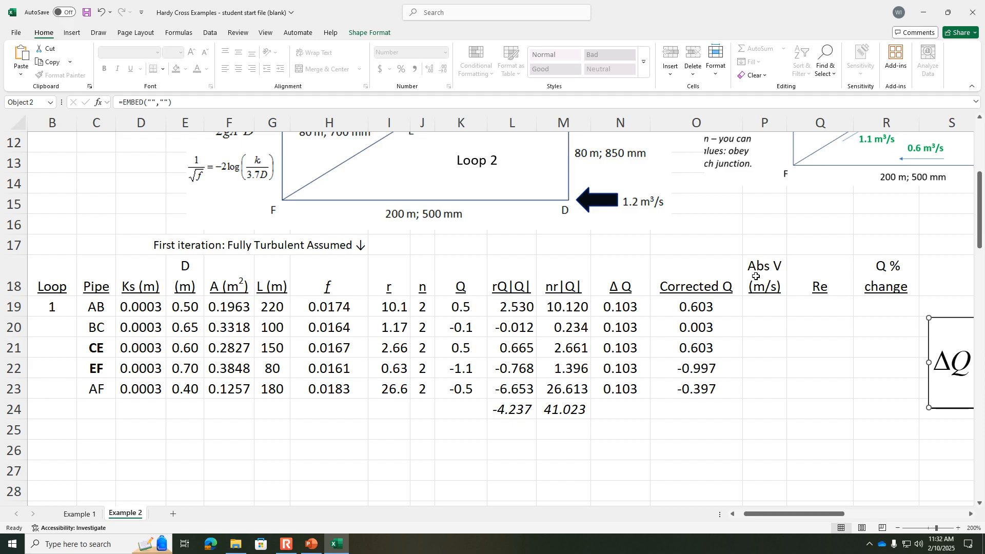
# Step: Calculate the absolute velocity for pipe AB in P19 with =ABS(O19)/F19 and fill it down to pipe AF
pyautogui.click(756, 310)
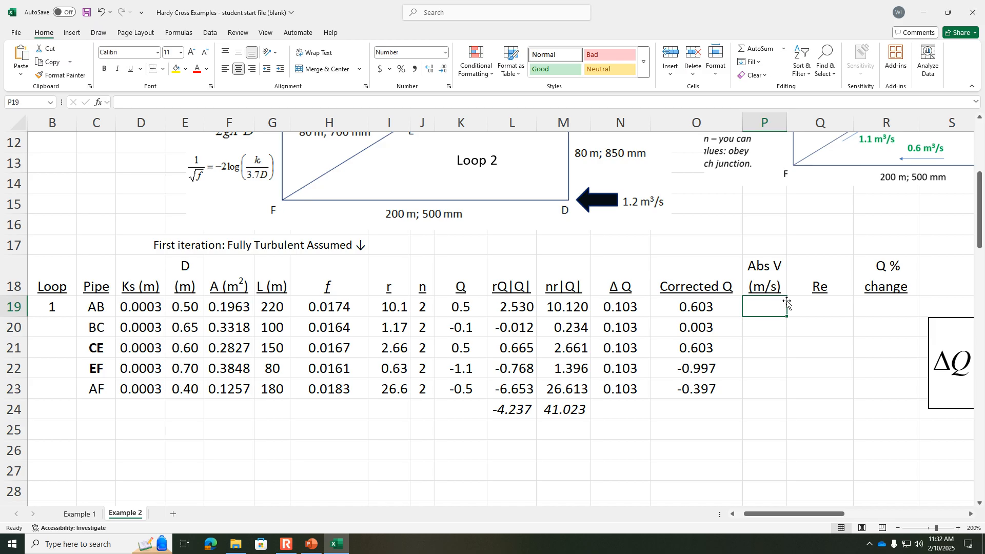
pyautogui.write('=abs(')
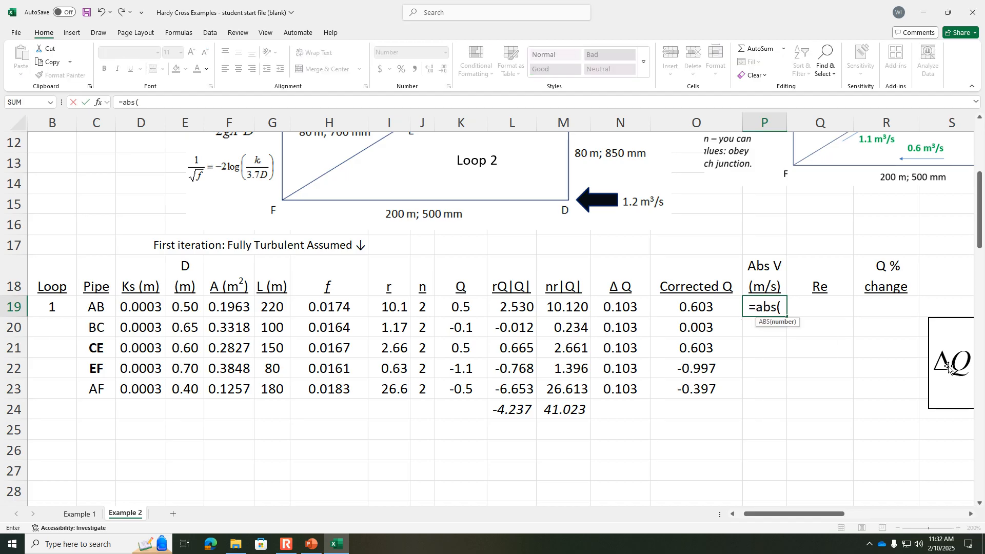
pyautogui.click(721, 306)
pyautogui.write(')/')
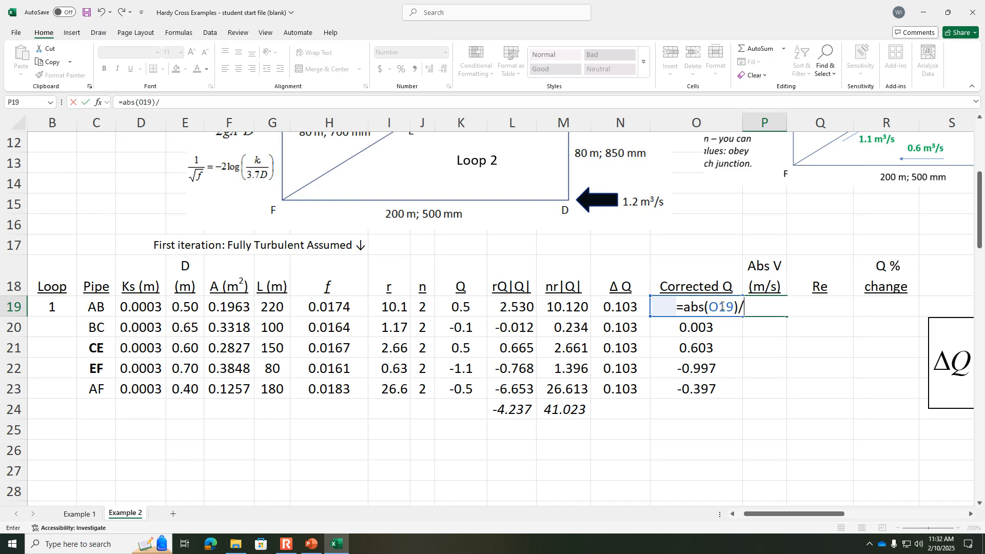
pyautogui.click(238, 309)
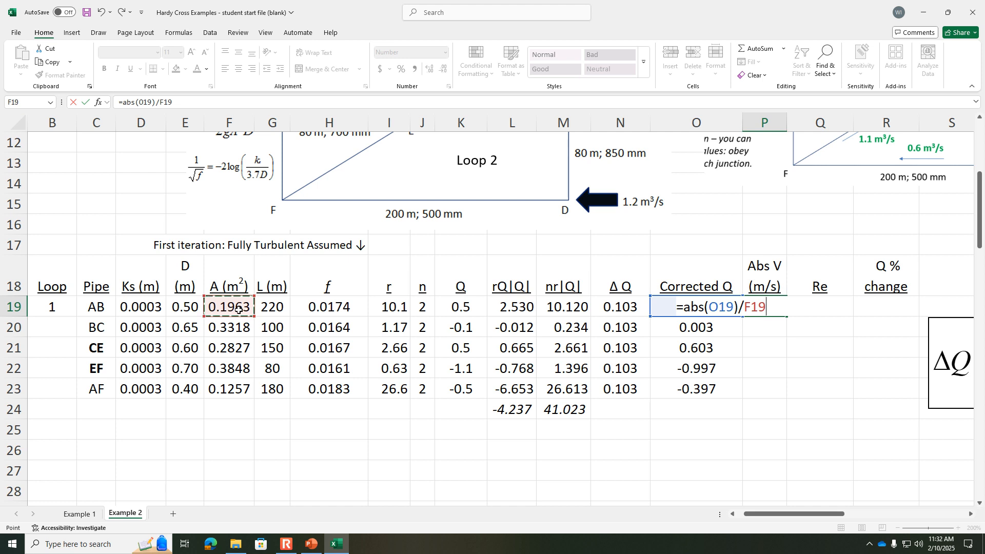
pyautogui.press('Return')
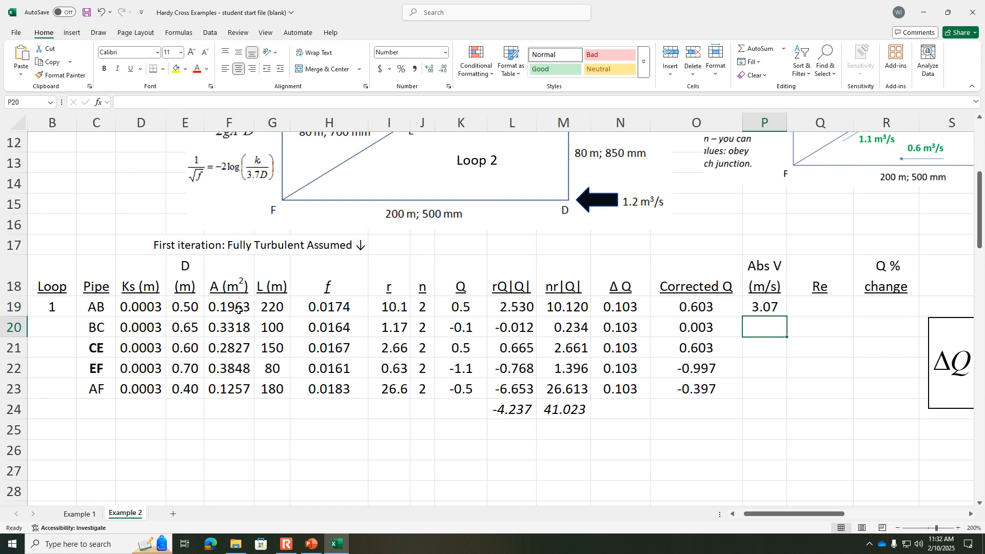
pyautogui.click(764, 305)
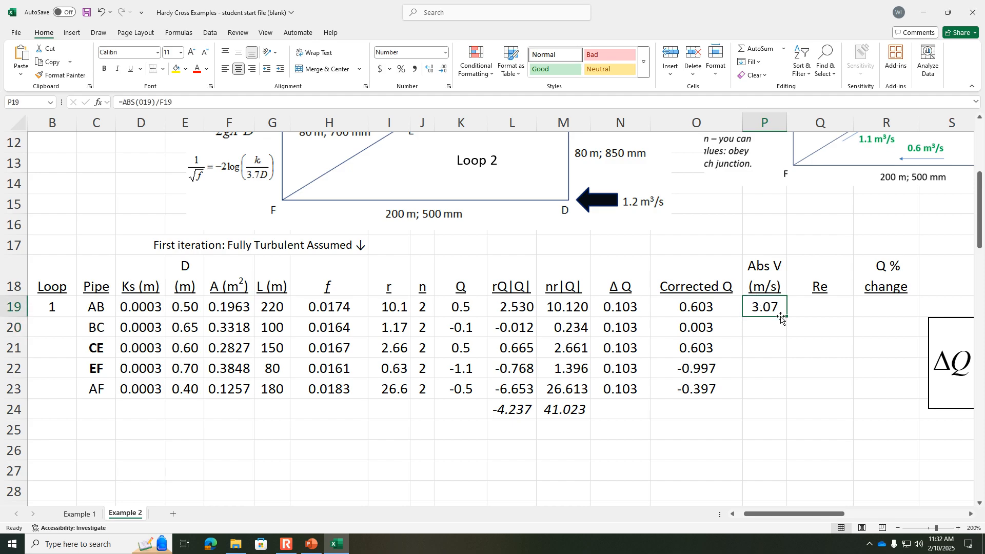
pyautogui.moveTo(787, 318); pyautogui.dragTo(784, 396)
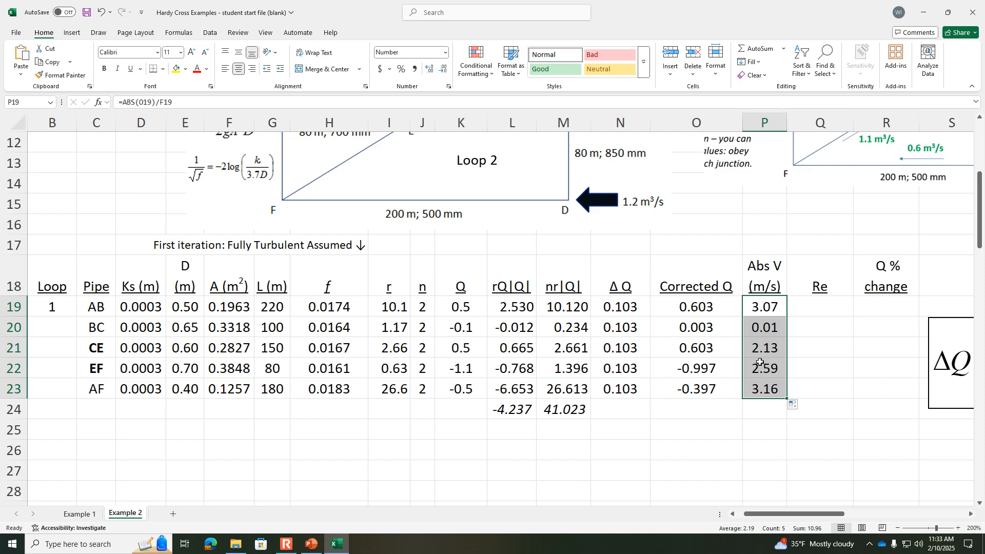
# Step: Calculate the Reynolds number for pipe AB in Q19 with =P19*E19/1e-6 and fill it down to pipe AF
pyautogui.click(818, 303)
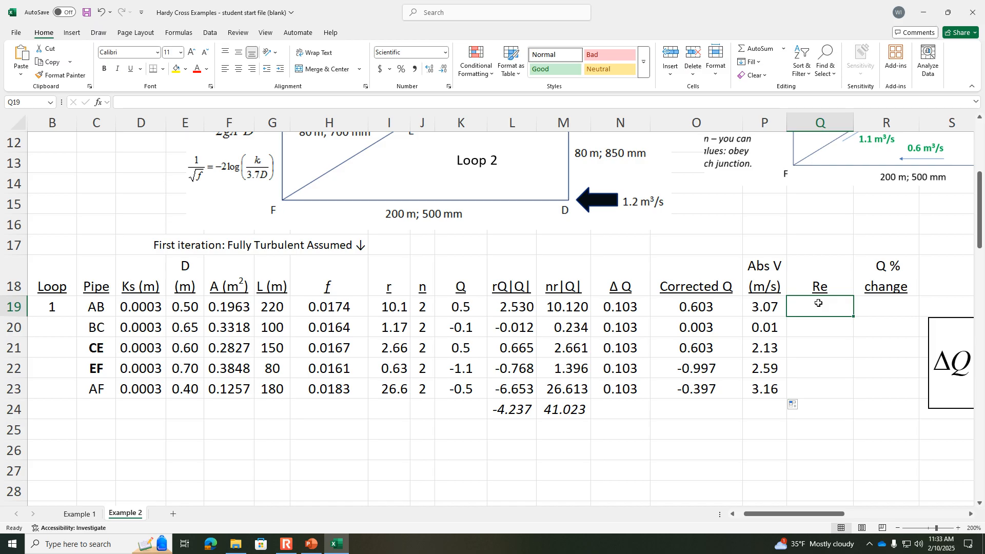
pyautogui.write('=')
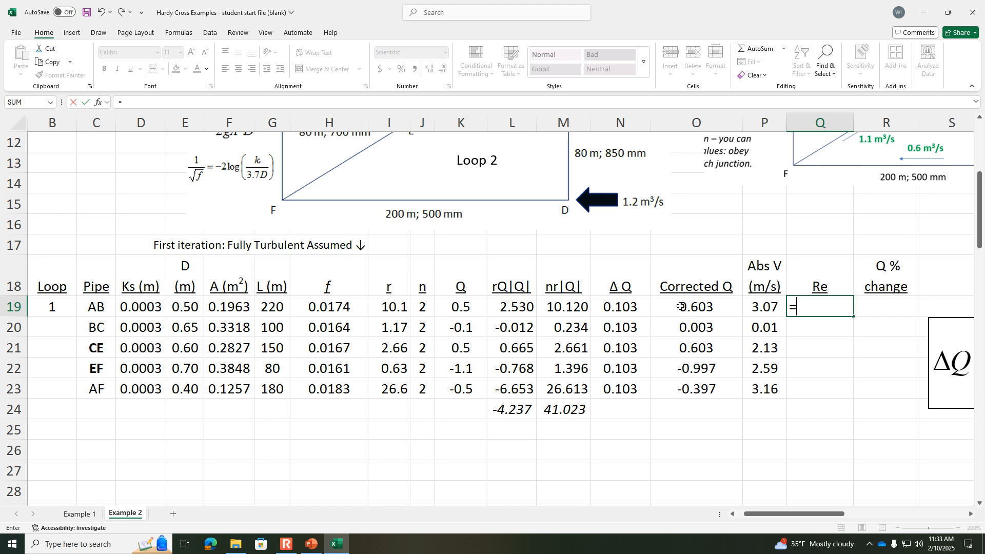
pyautogui.click(763, 307)
pyautogui.write('*')
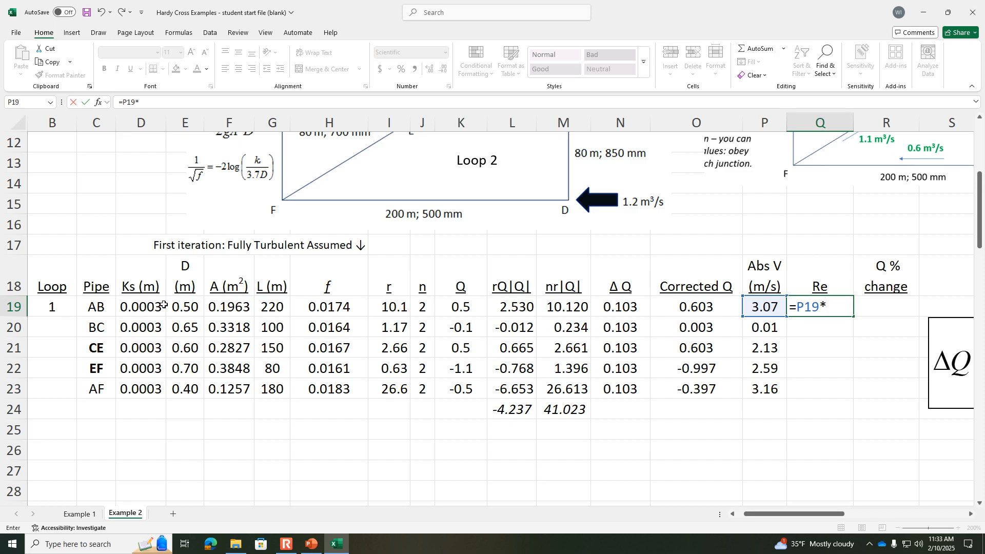
pyautogui.click(182, 306)
pyautogui.write('/')
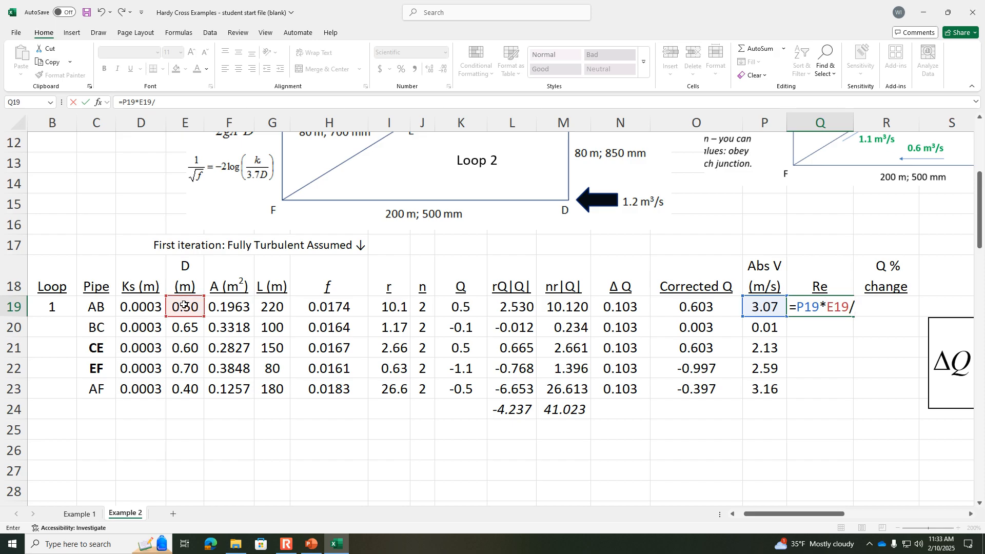
pyautogui.write('1e-6')
pyautogui.press('Return')
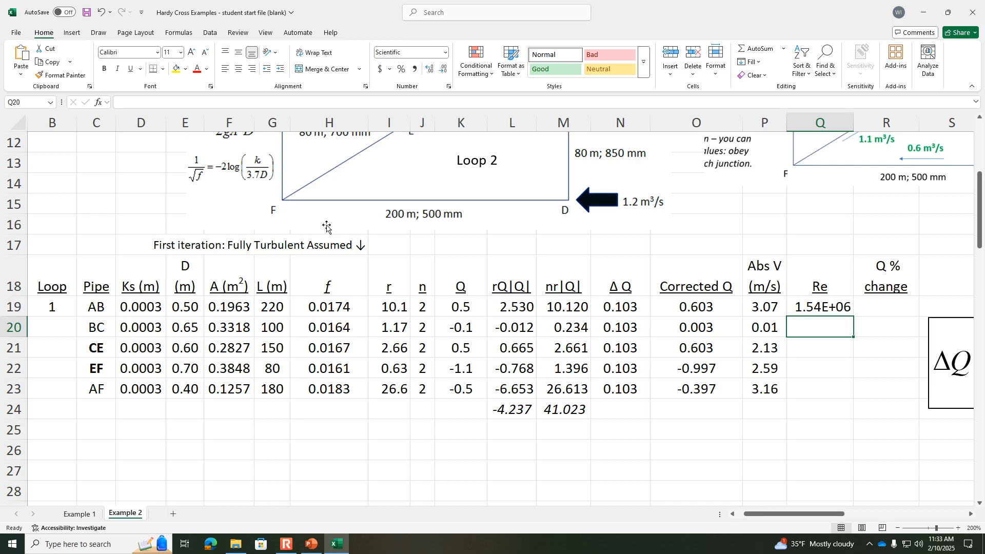
pyautogui.click(845, 300)
pyautogui.moveTo(853, 316); pyautogui.dragTo(845, 392)
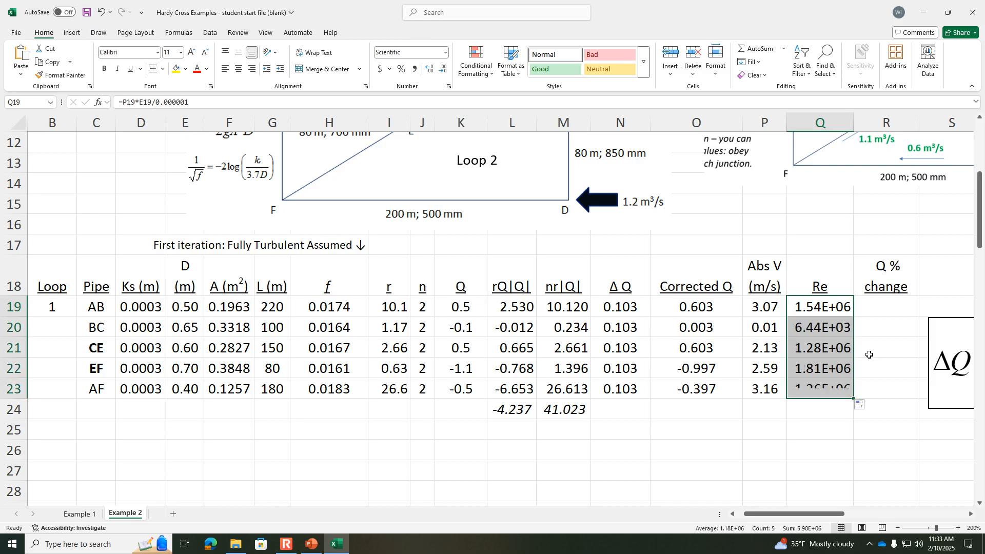
# Step: Calculate pipe AB's Q % change in R19 with =(O19-K19)/O19*100
pyautogui.click(900, 307)
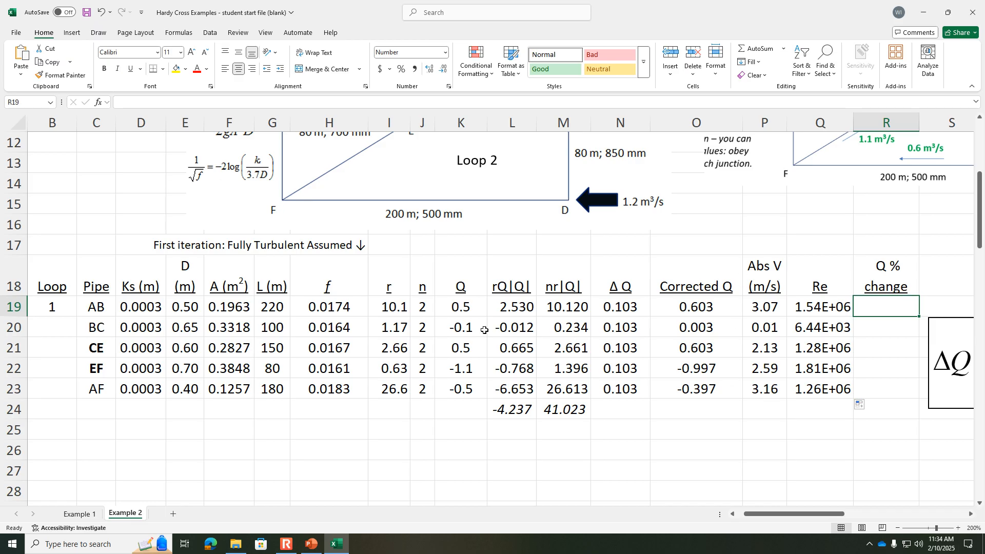
pyautogui.click(458, 307)
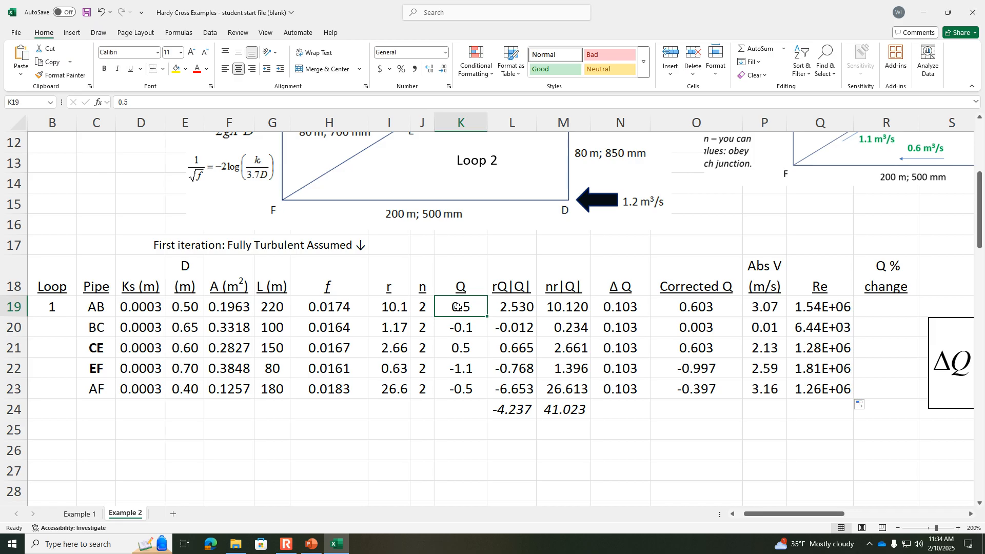
pyautogui.click(681, 304)
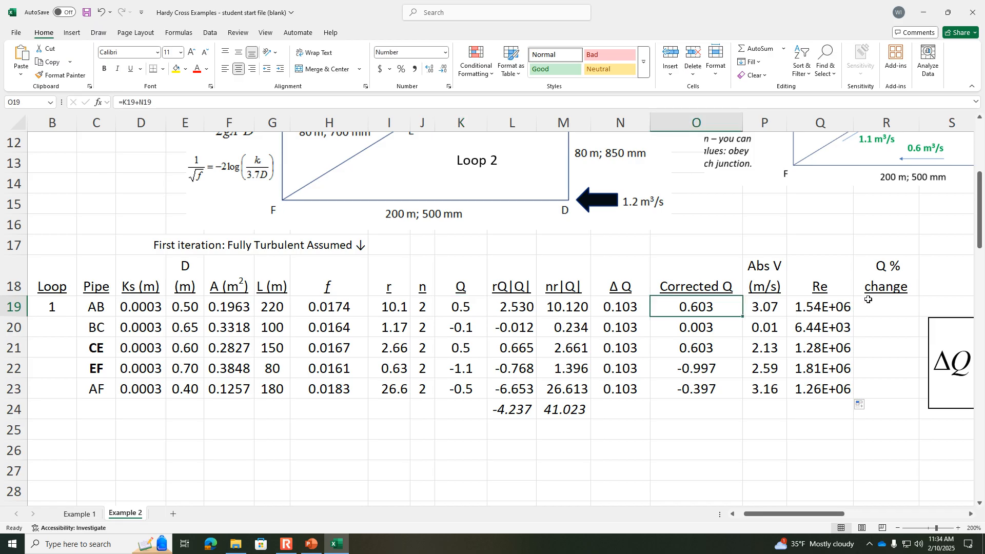
pyautogui.click(887, 306)
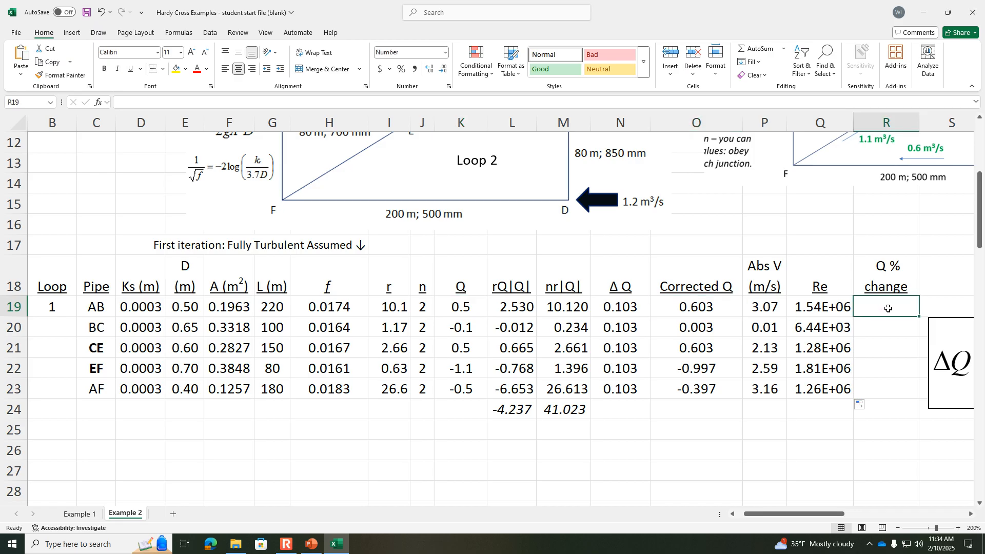
pyautogui.write('=')
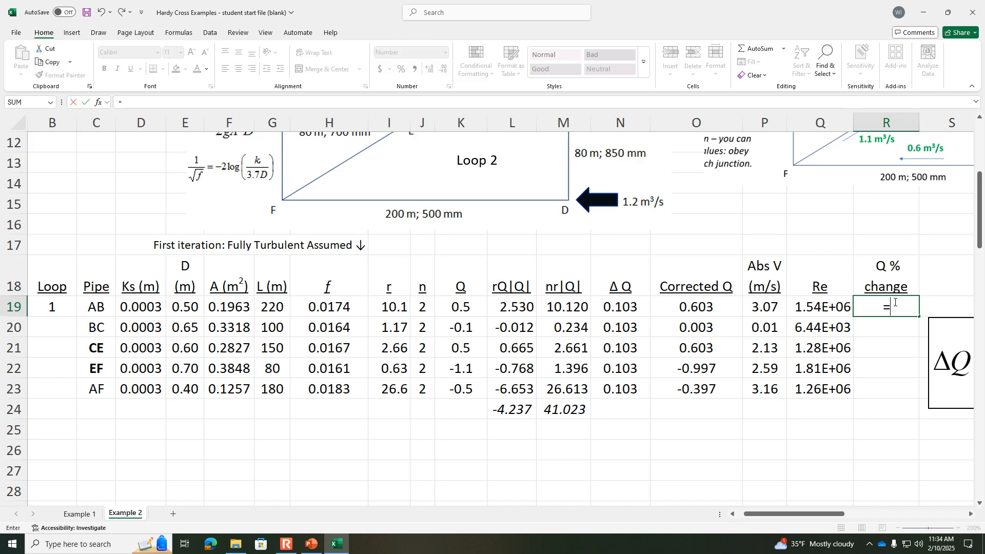
pyautogui.write('(')
pyautogui.click(714, 311)
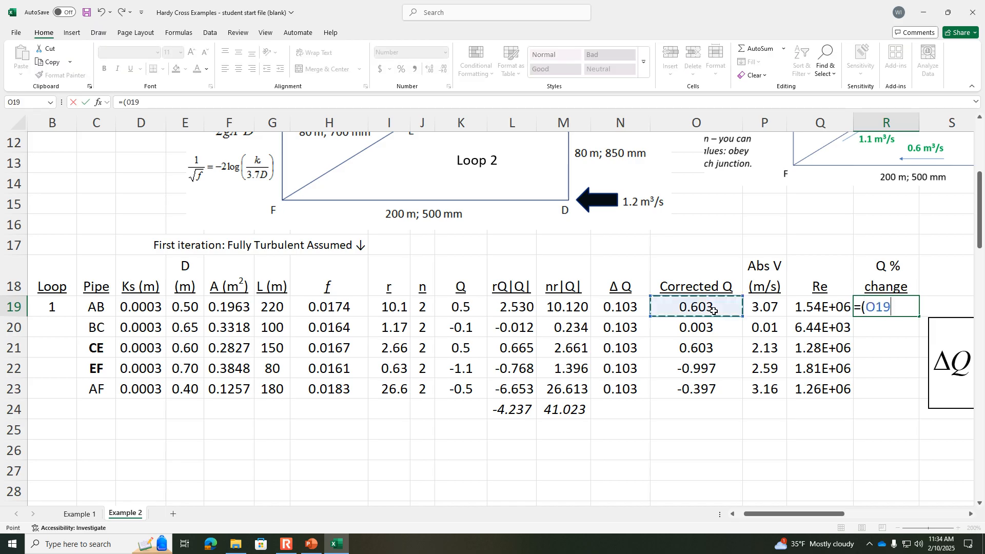
pyautogui.write('-')
pyautogui.click(457, 308)
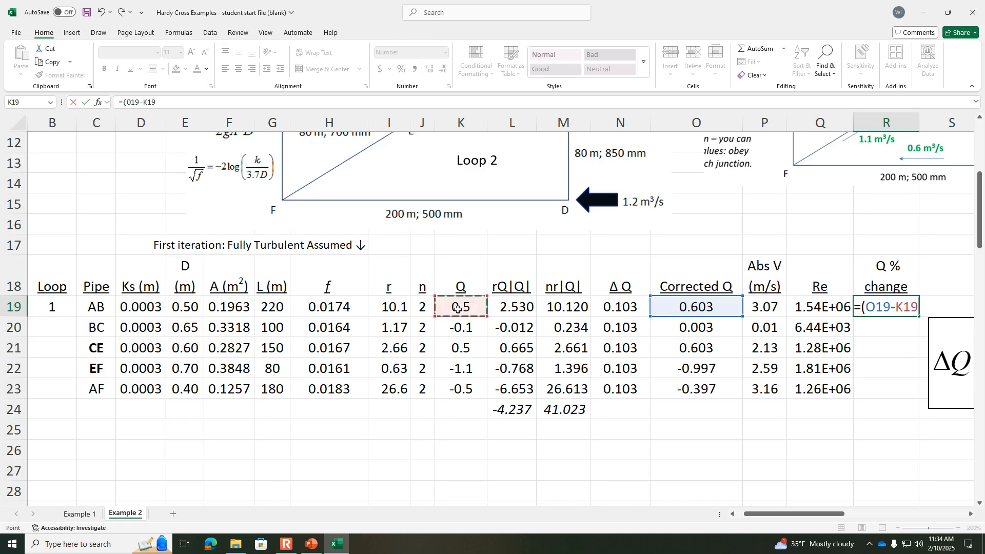
pyautogui.write(')/')
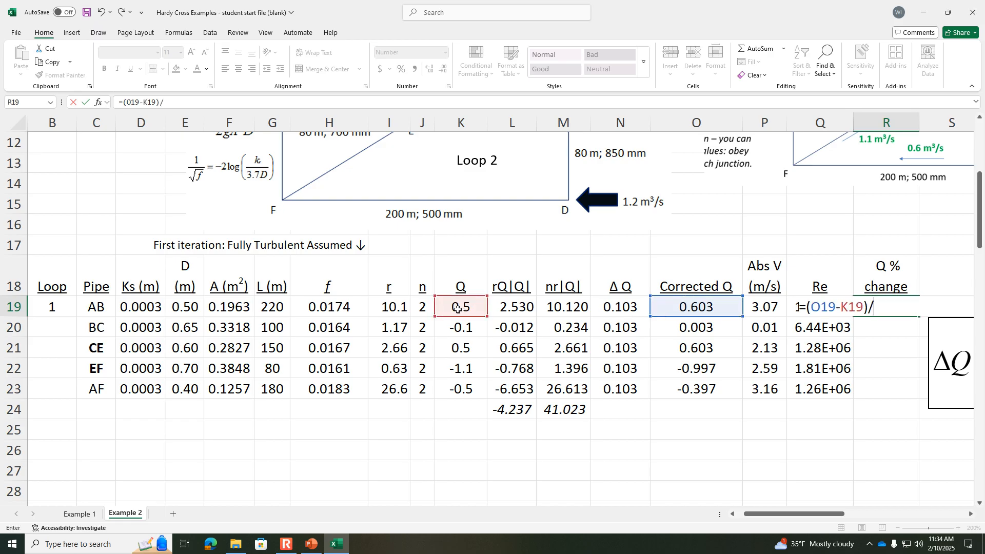
pyautogui.click(677, 309)
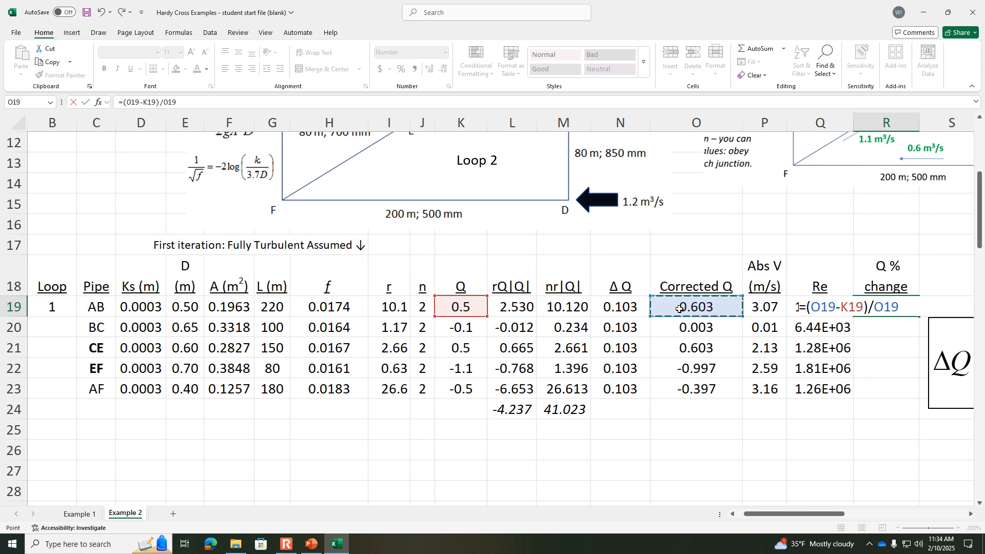
pyautogui.write('*100')
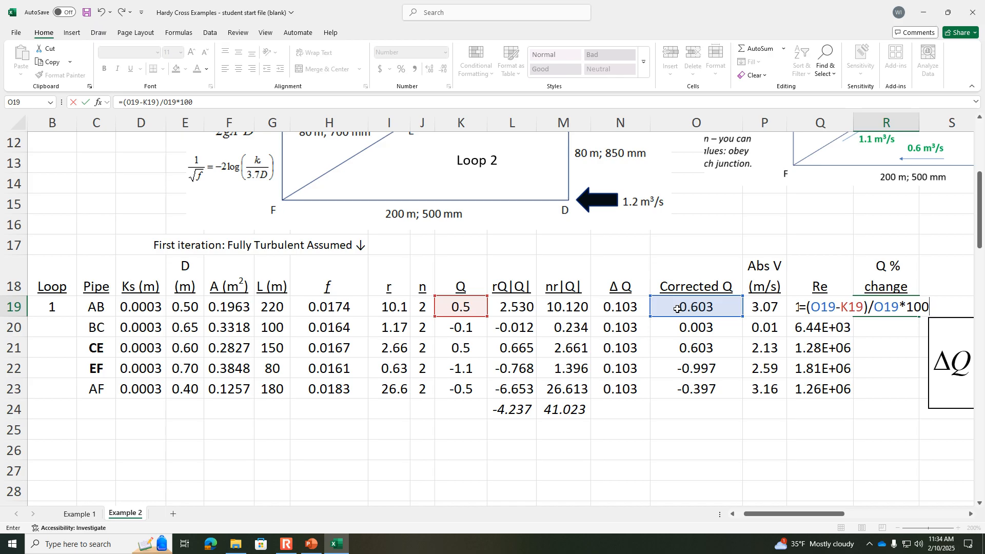
pyautogui.press('Return')
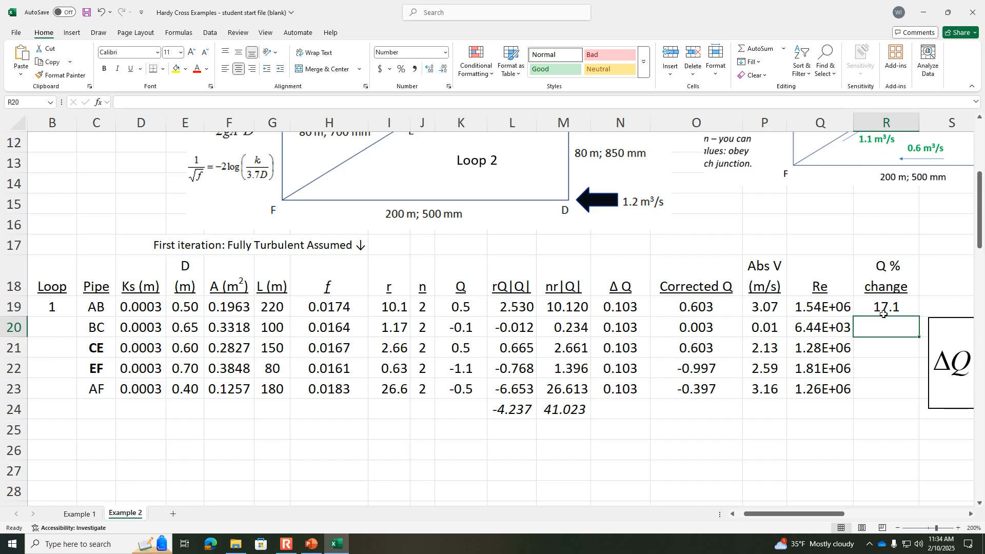
# Step: Fill the Q % change formula down to pipe AF and check the formula for pipe BC in R20
pyautogui.click(908, 302)
pyautogui.moveTo(919, 316); pyautogui.dragTo(915, 399)
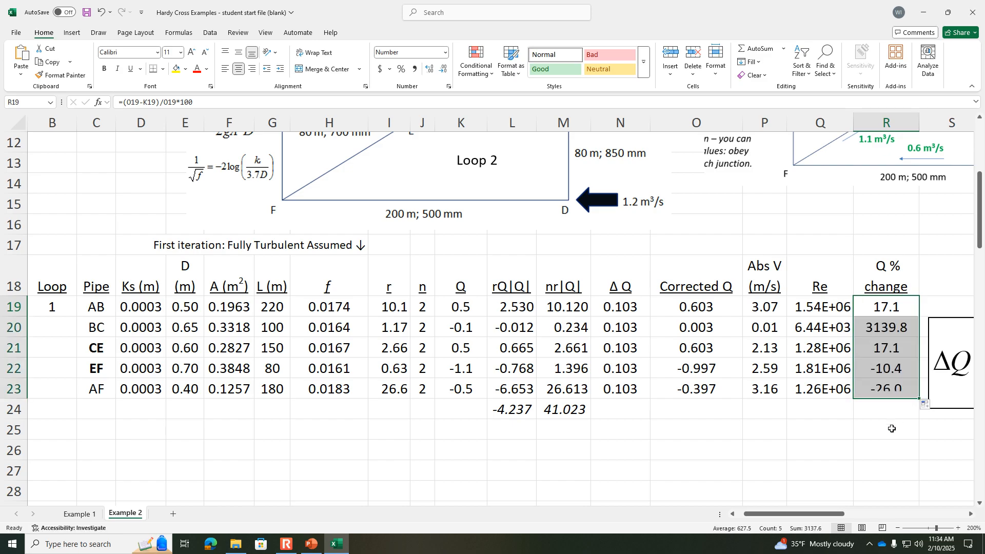
pyautogui.click(884, 435)
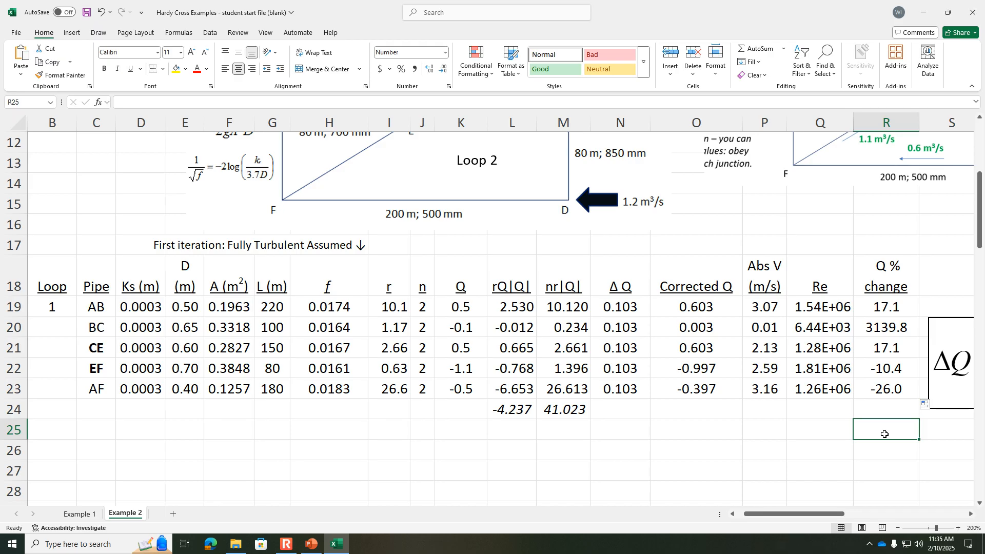
pyautogui.click(892, 326)
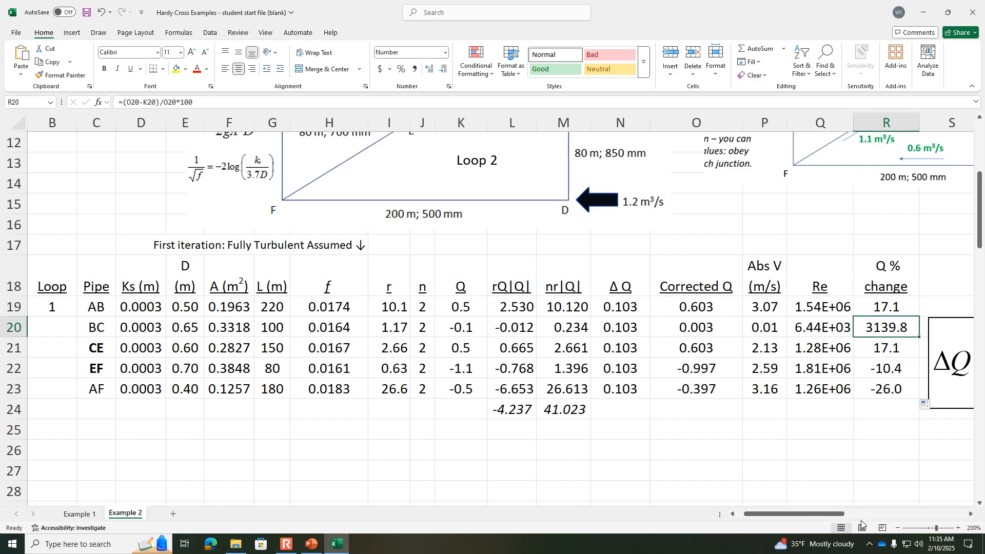
# Step: Start the Loop 2 block below Loop 1 by entering loop number 2 in B25 and pipe CD in C25
pyautogui.moveTo(834, 521); pyautogui.dragTo(804, 518)
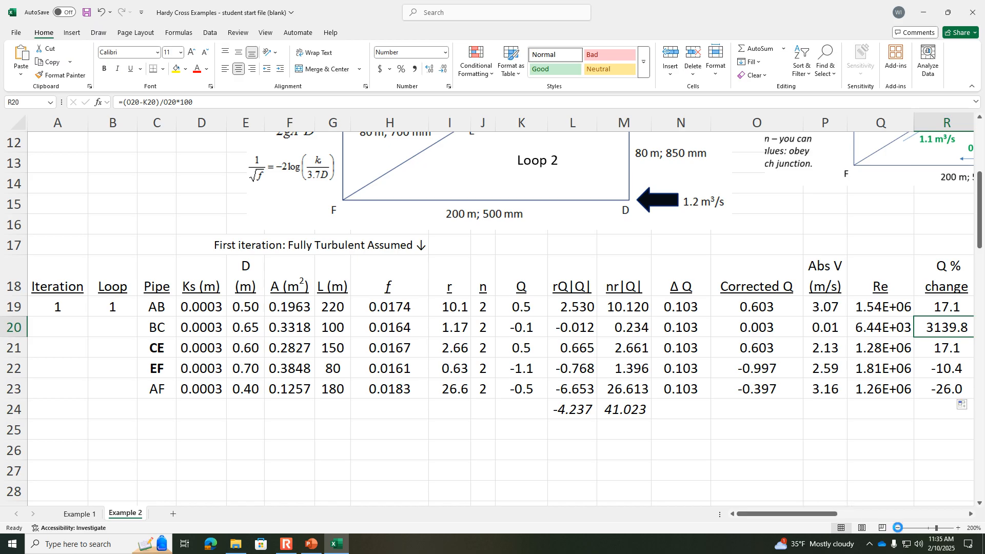
pyautogui.click(897, 528)
pyautogui.click(897, 528)
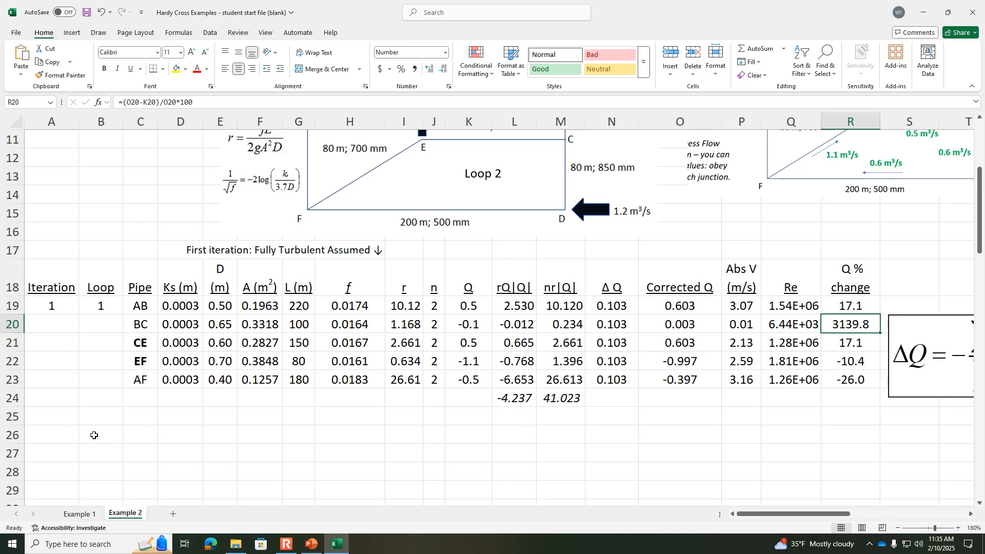
pyautogui.click(97, 417)
pyautogui.write('2')
pyautogui.press('Tab')
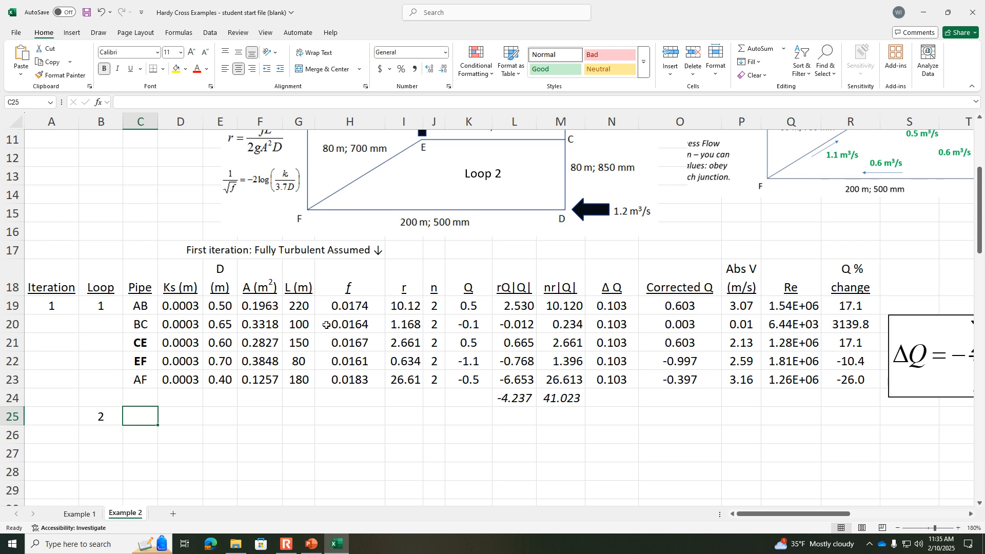
pyautogui.write('CD')
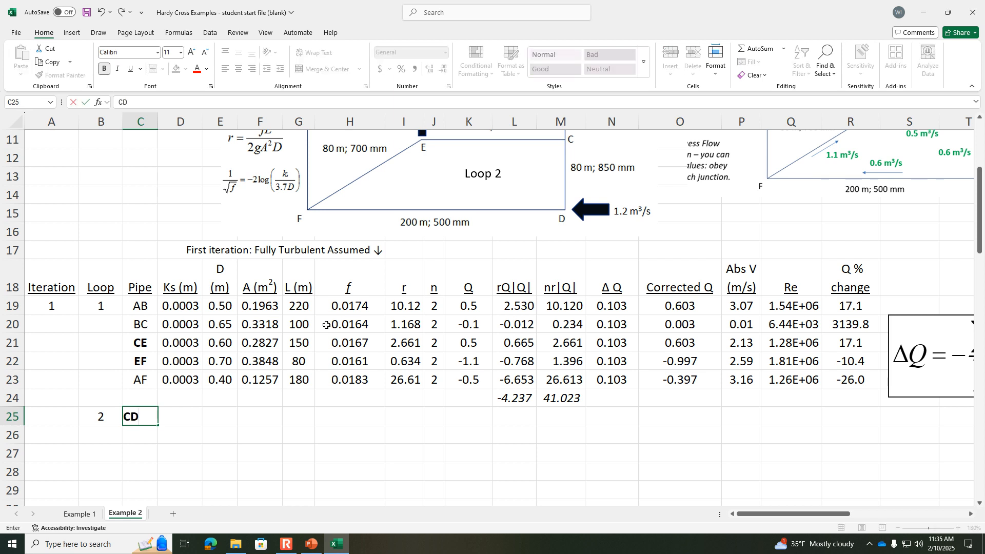
pyautogui.press('Return')
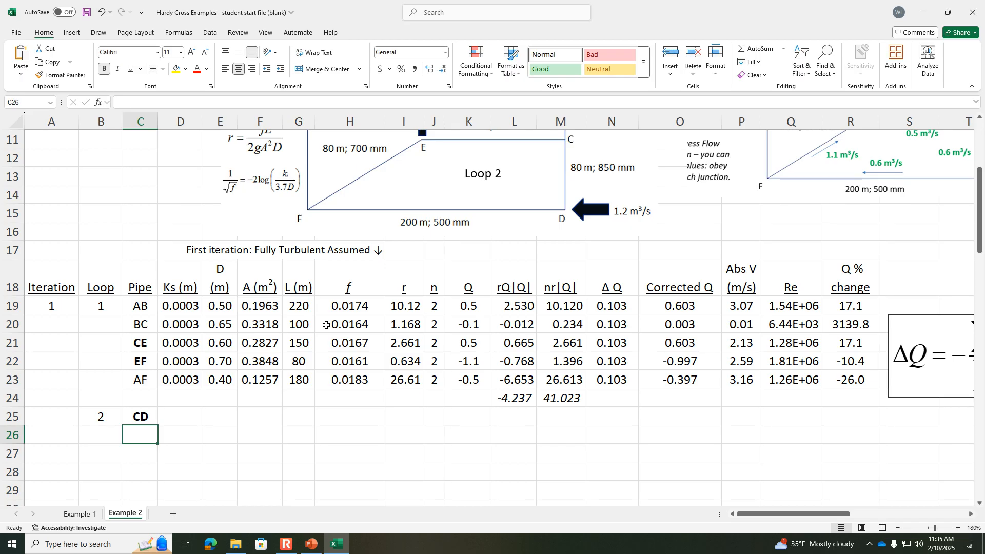
# Step: Remove the bold formatting from the CD pipe label in C25
pyautogui.scroll(1, 437, 308)
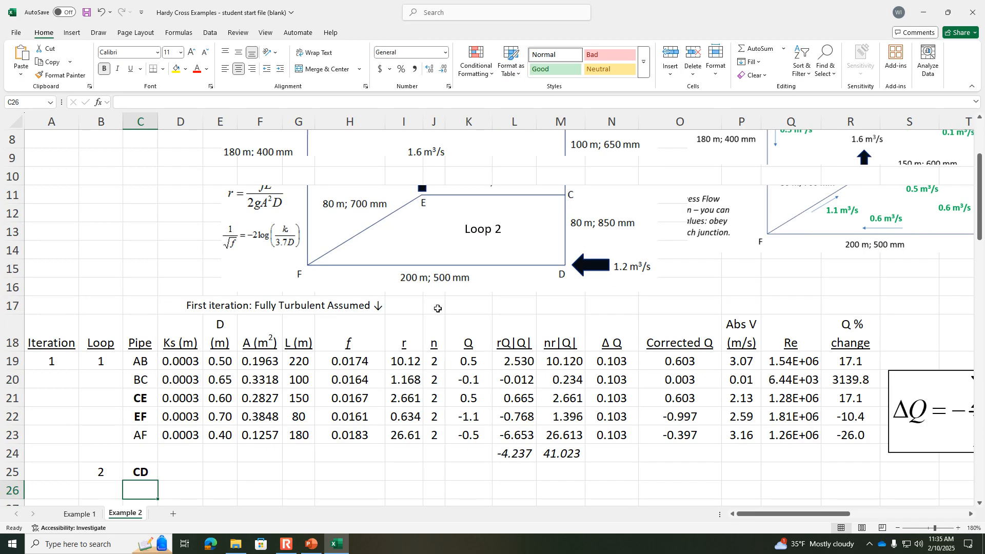
pyautogui.click(134, 474)
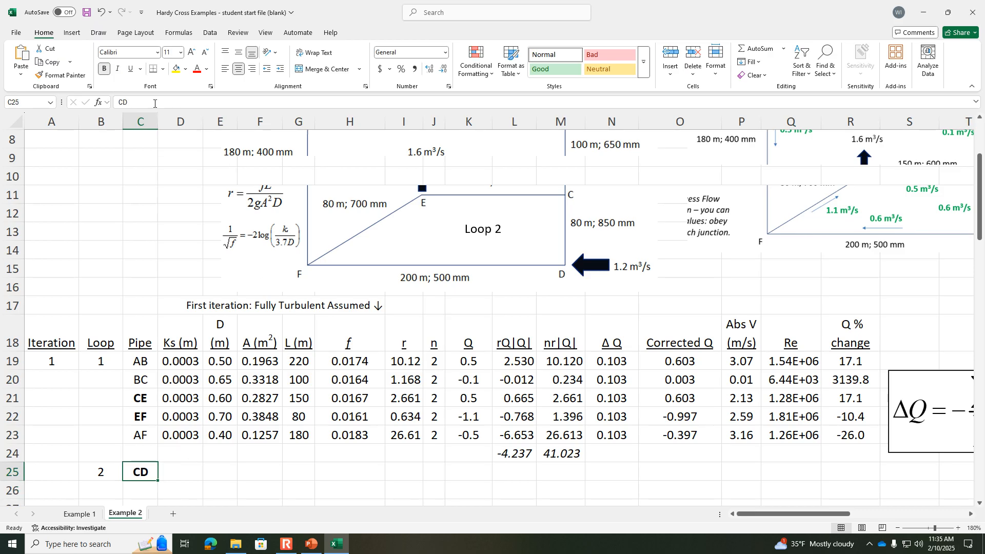
pyautogui.click(105, 68)
pyautogui.click(199, 484)
# Step: Enter the remaining Loop 2 pipe labels CE, EF and DF in C26 through C28
pyautogui.click(146, 486)
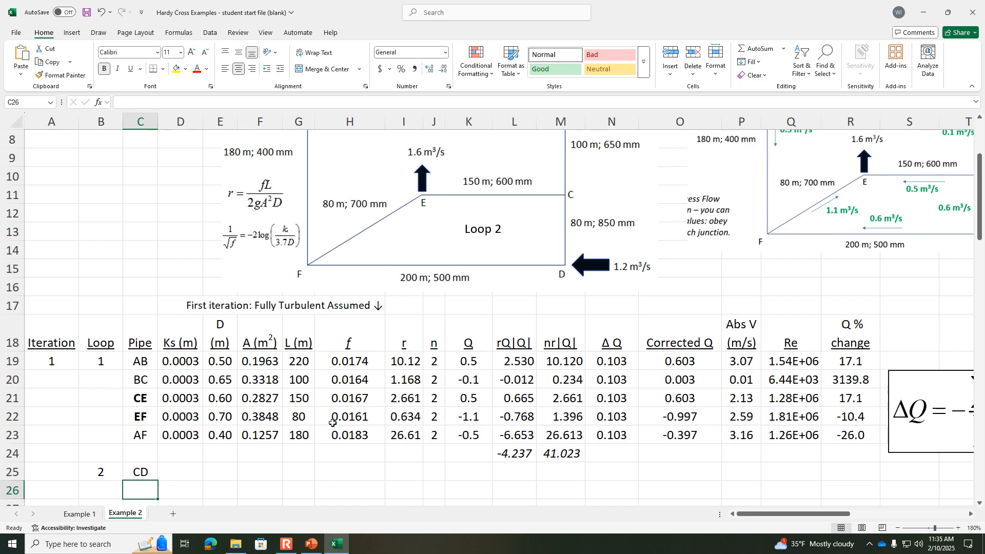
pyautogui.write('CE')
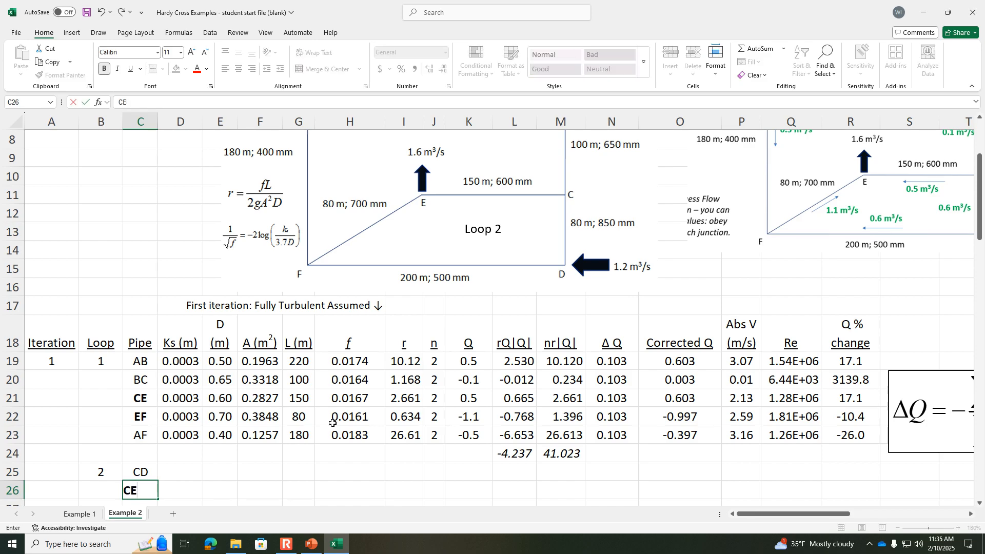
pyautogui.press('Return')
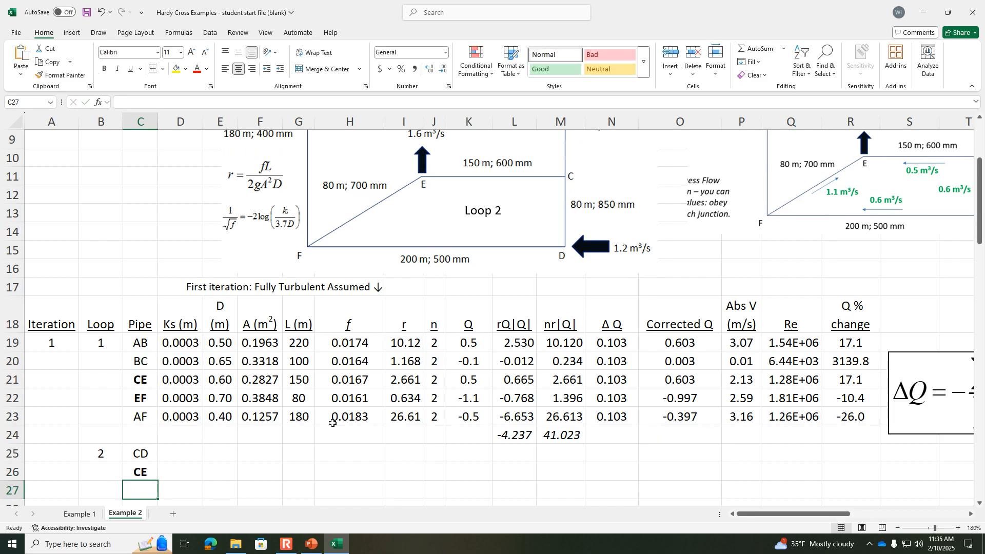
pyautogui.write('EF')
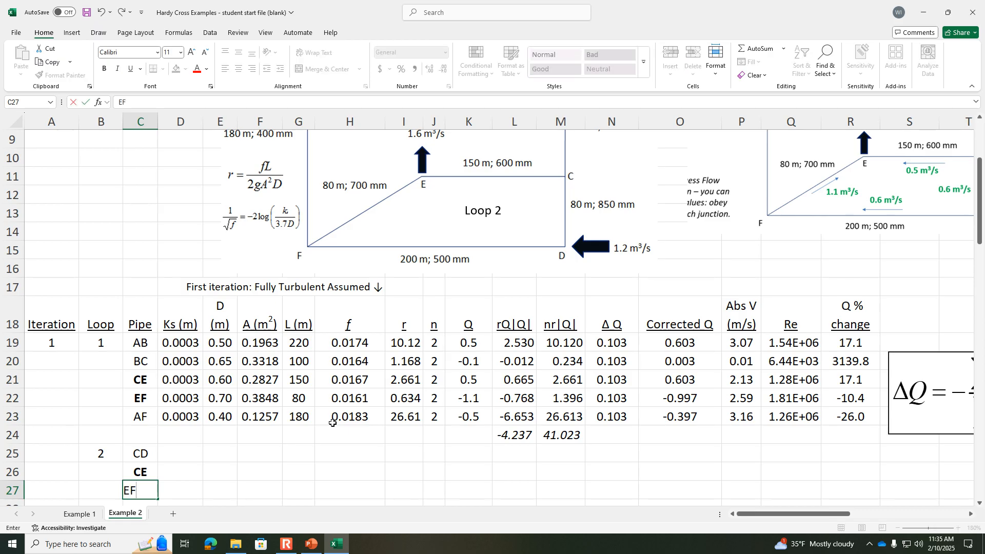
pyautogui.press('Return')
pyautogui.write('DF')
pyautogui.press('Tab')
# Step: Make the Loop 2 pipe label EF in C27 bold to mark it as a shared pipe
pyautogui.press('Up')
pyautogui.press('Left')
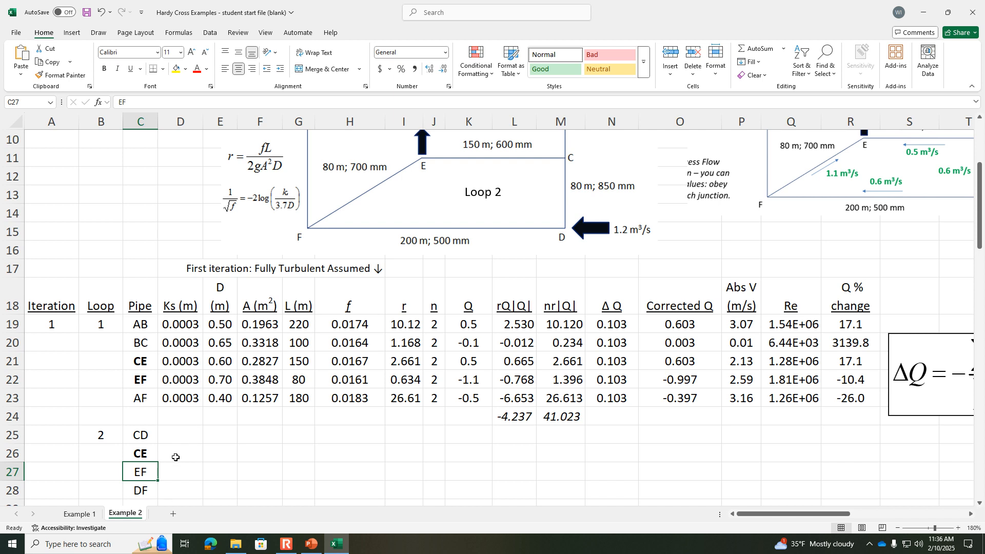
pyautogui.click(104, 69)
pyautogui.click(174, 454)
# Step: Copy pipe AF's Ks value from D23 to pipe CD in D25 and fill it down to pipe DF in D28
pyautogui.click(186, 431)
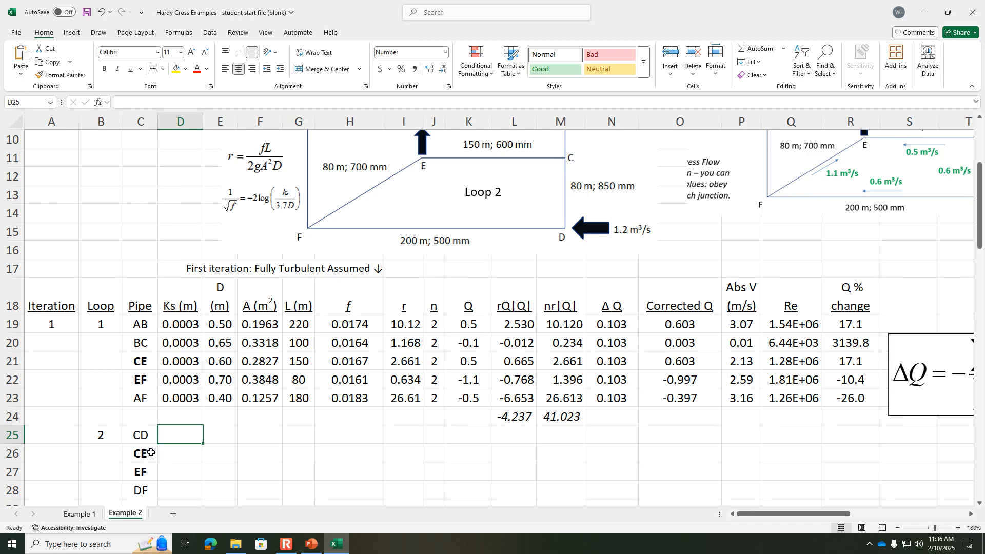
pyautogui.click(185, 396)
pyautogui.hotkey('ctrl', 'c')
pyautogui.click(186, 433)
pyautogui.hotkey('ctrl', 'v')
pyautogui.moveTo(202, 445); pyautogui.dragTo(205, 491)
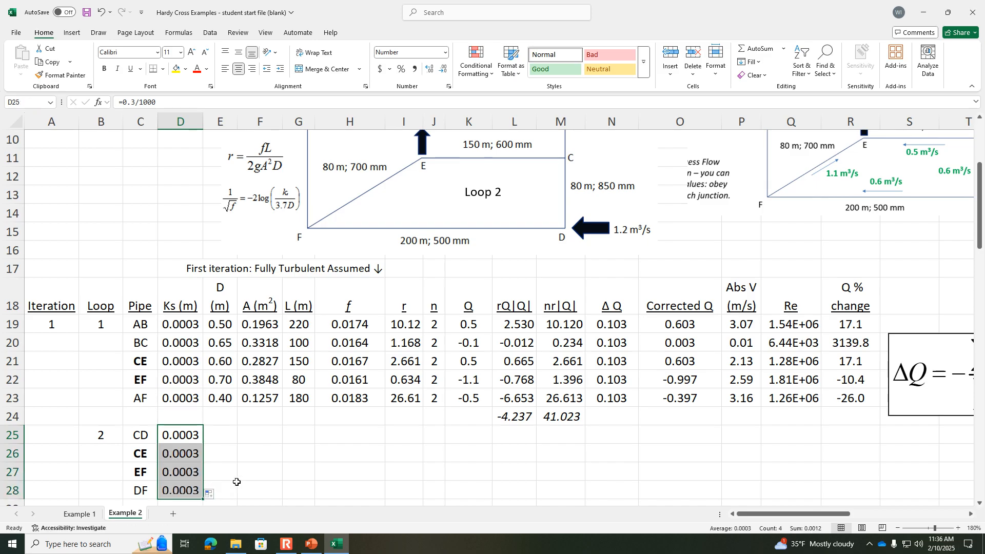
pyautogui.click(226, 436)
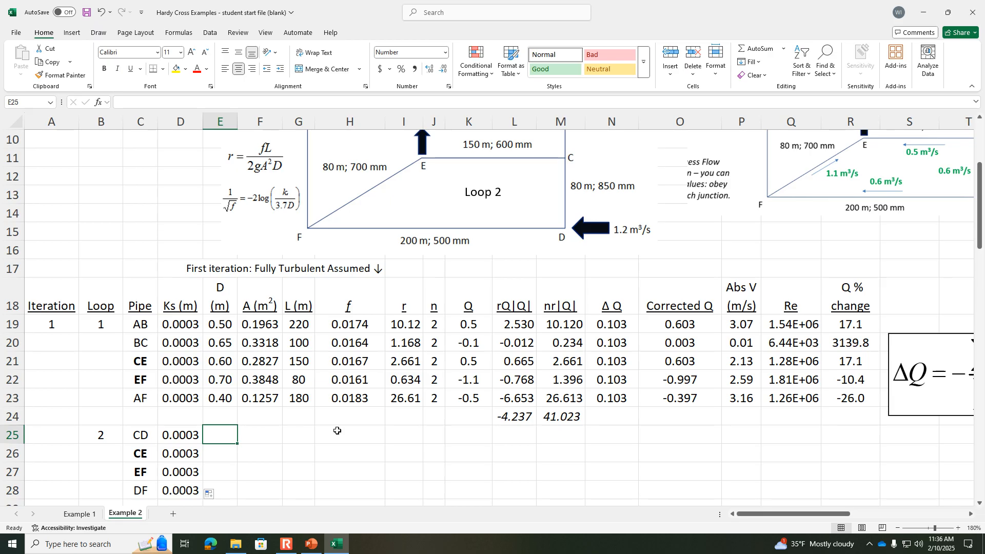
# Step: Enter the Loop 2 pipe diameters in E25 through E28: 0.85 for CD, 0.6 for CE, 0.7 for EF and 0.5 for DF
pyautogui.write('.85')
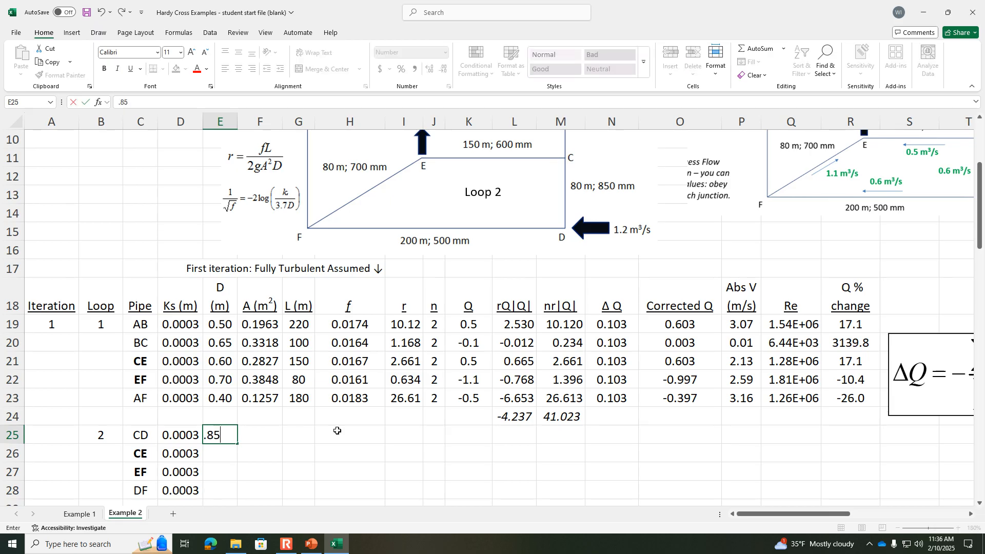
pyautogui.press('Return')
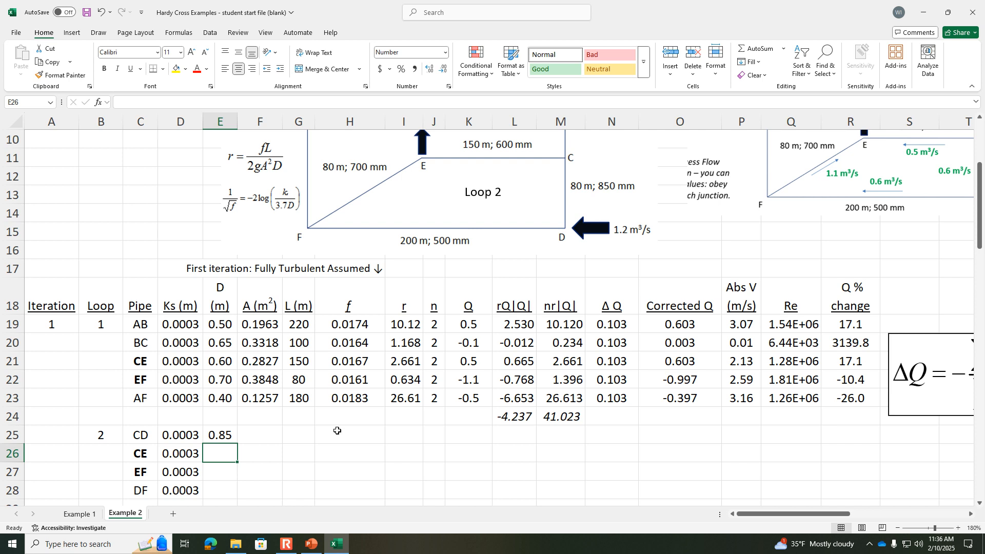
pyautogui.write('.6')
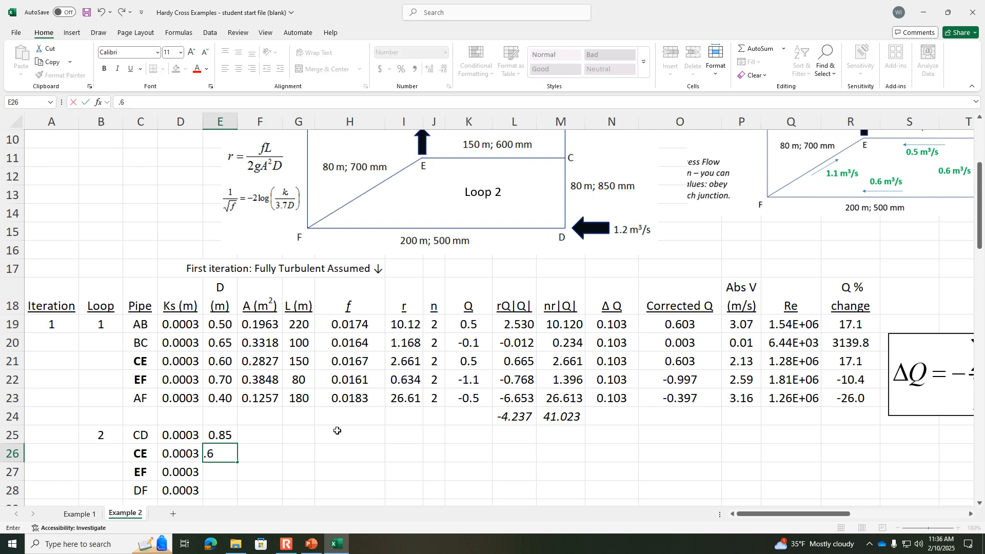
pyautogui.press('Return')
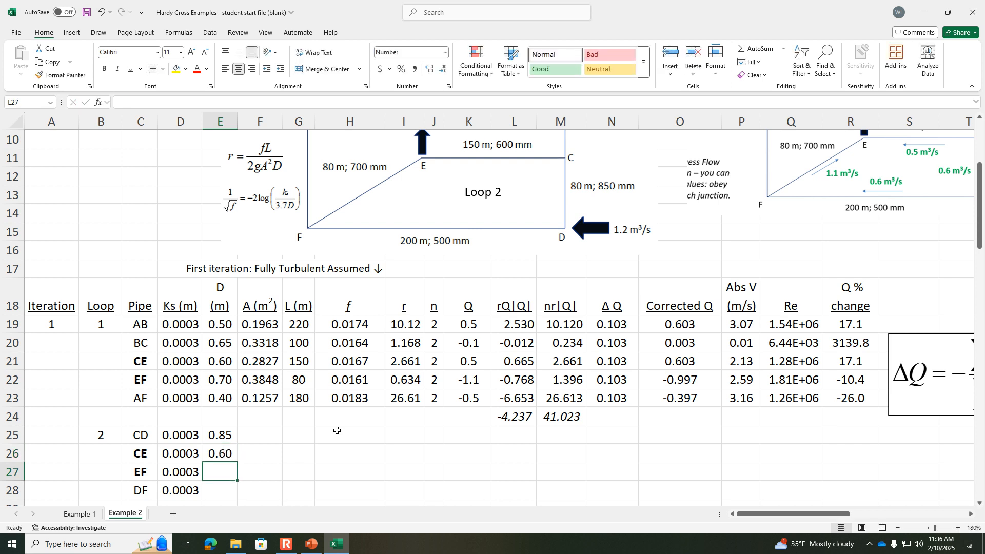
pyautogui.write('.7')
pyautogui.press('Return')
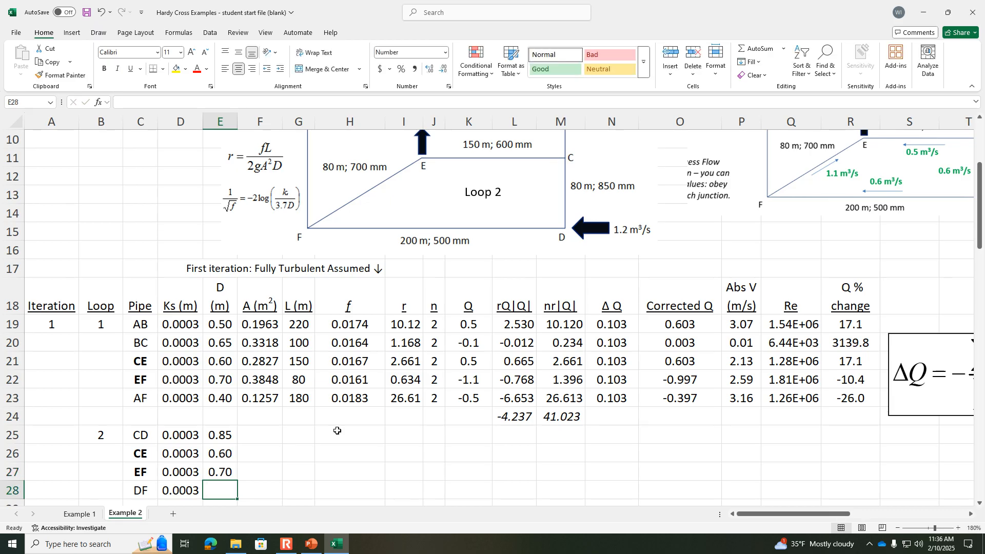
pyautogui.write('.5')
pyautogui.press('Tab')
# Step: Copy pipe AF's area formula from F23 to pipe CD in F25, check its reference, and fill it down to pipe DF in F28
pyautogui.press('Up')
pyautogui.press('Up')
pyautogui.press('Up')
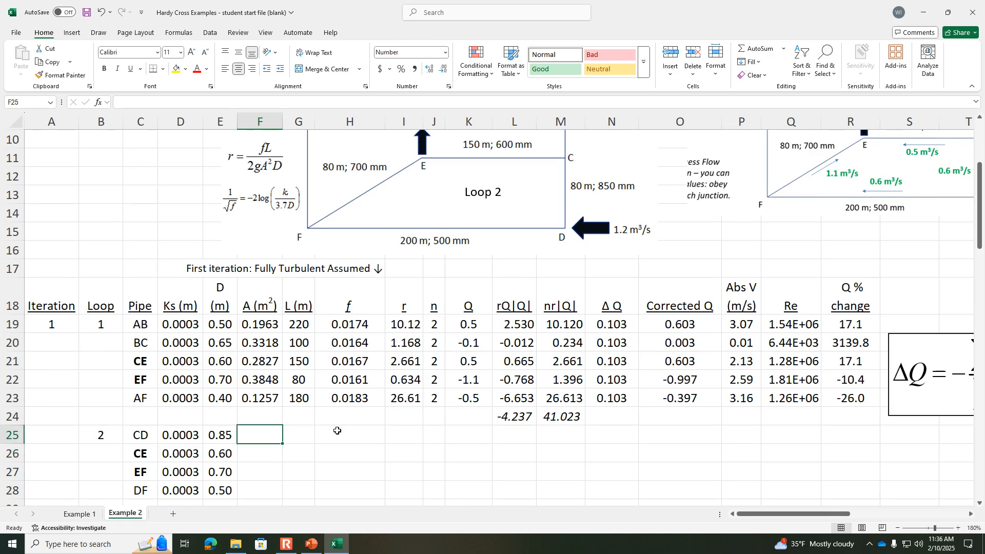
pyautogui.click(261, 394)
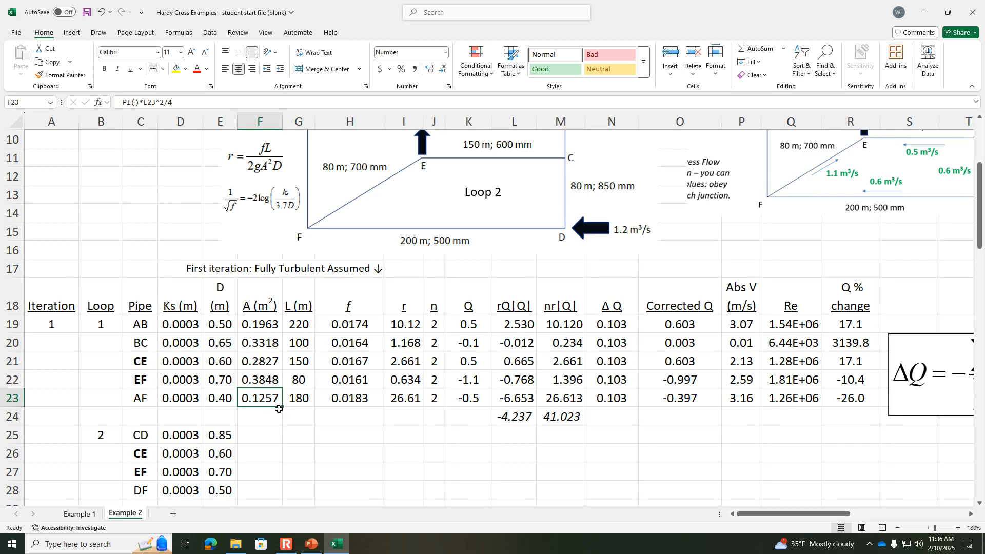
pyautogui.hotkey('ctrl', 'c')
pyautogui.click(265, 435)
pyautogui.hotkey('ctrl', 'v')
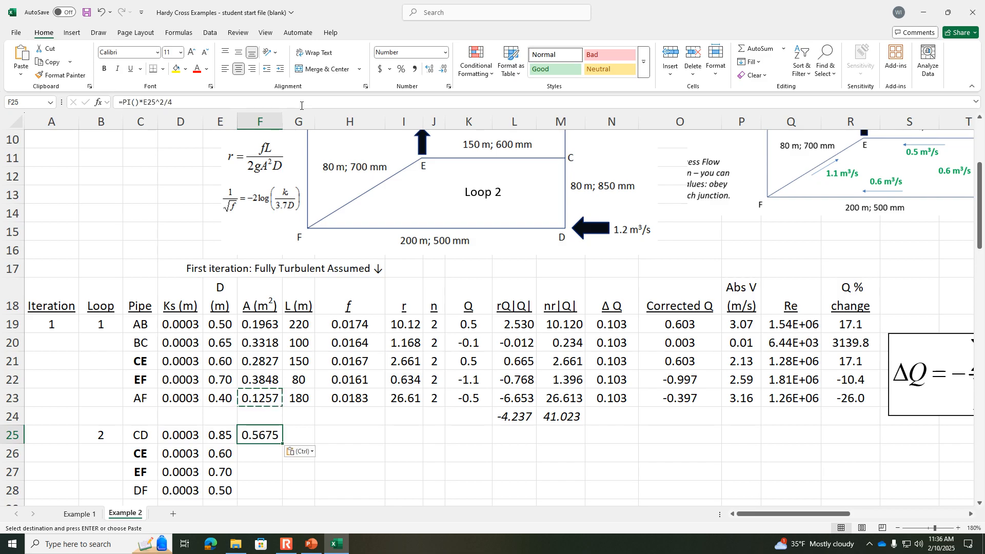
pyautogui.click(302, 105)
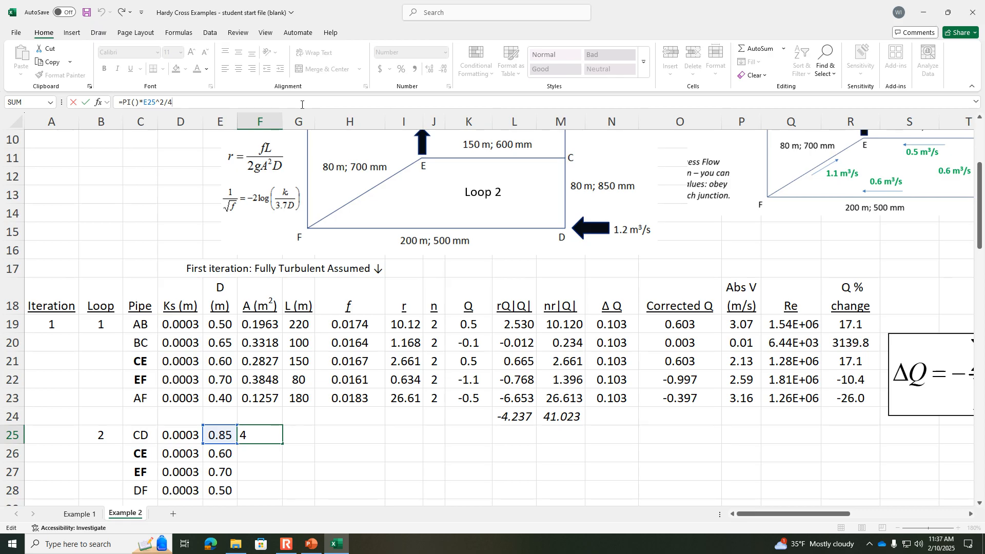
pyautogui.press('Escape')
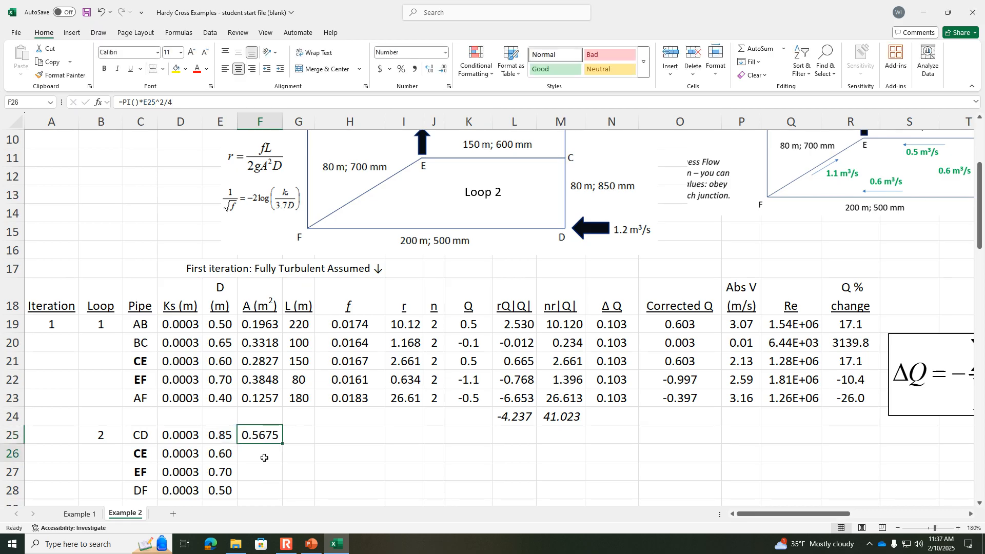
pyautogui.moveTo(278, 439); pyautogui.dragTo(280, 492)
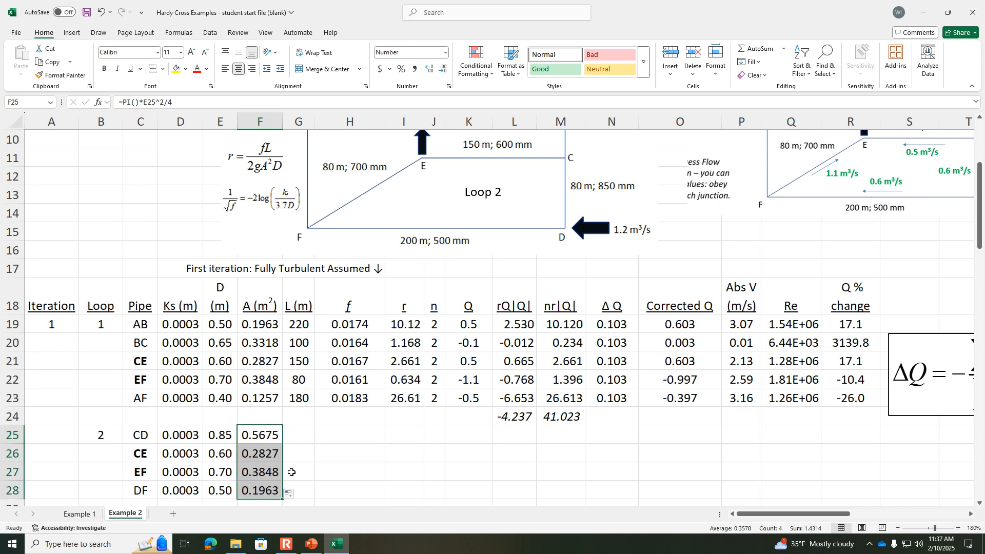
# Step: Enter the Loop 2 pipe lengths in G25 through G28: 80 for CD, 150 for CE, 80 for EF and 200 for DF
pyautogui.click(298, 431)
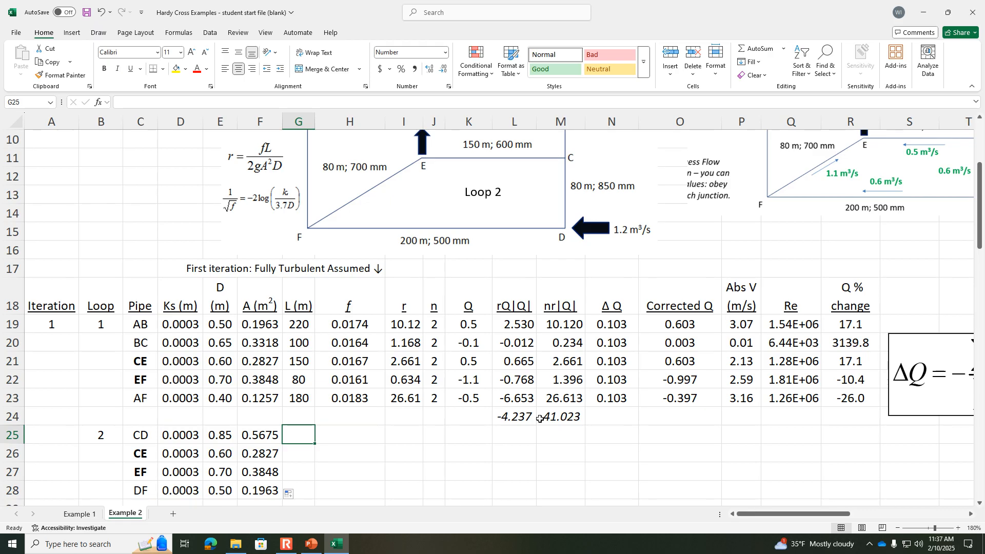
pyautogui.write('80')
pyautogui.press('Return')
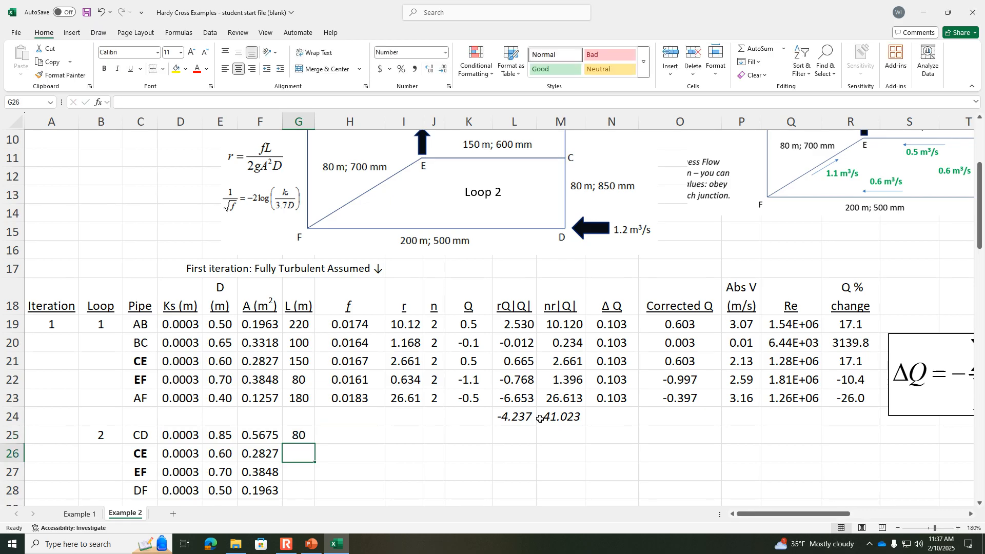
pyautogui.write('150')
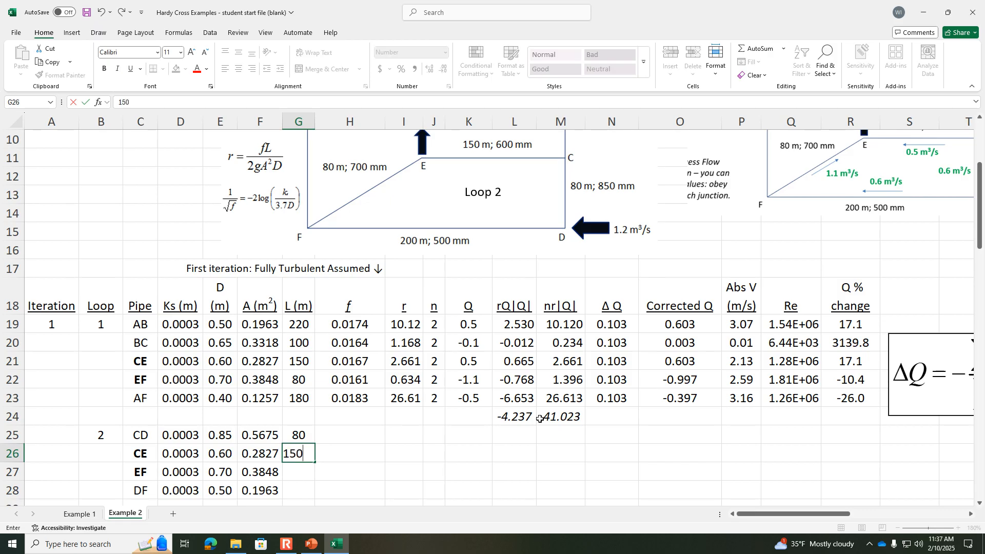
pyautogui.press('Return')
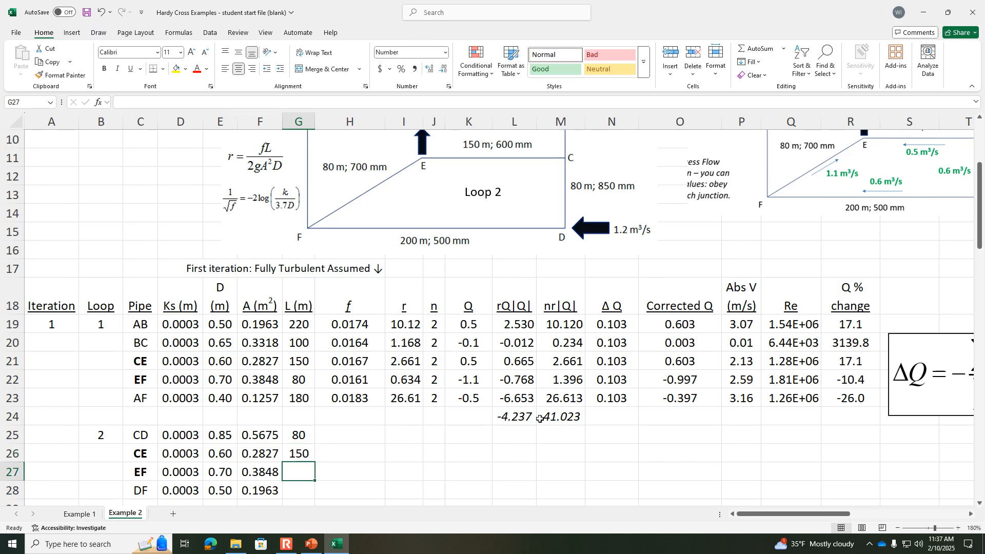
pyautogui.write('80')
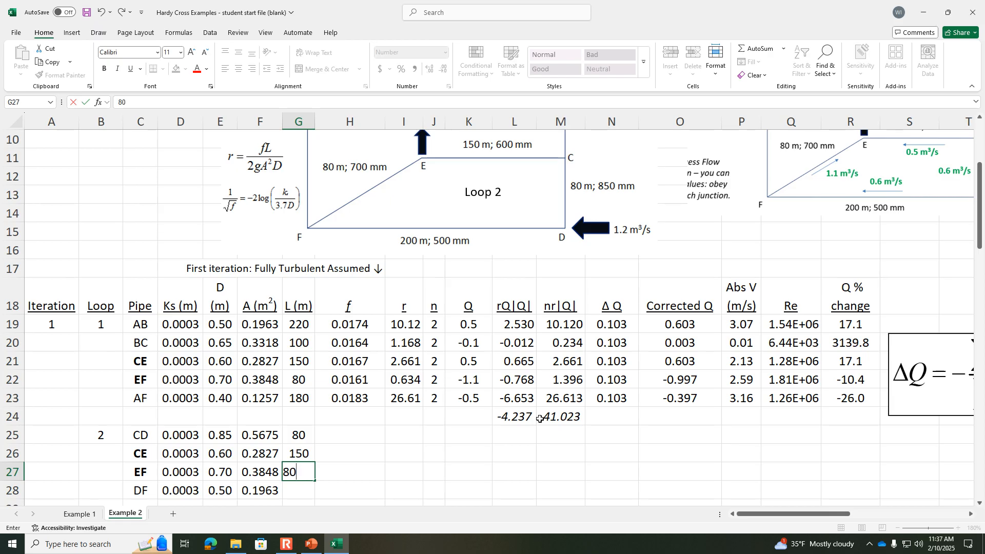
pyautogui.press('Return')
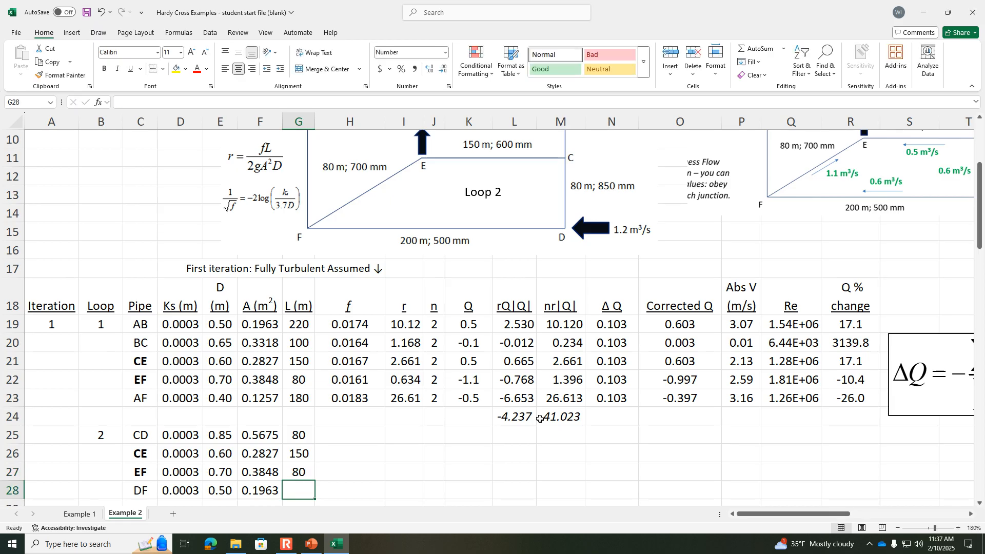
pyautogui.write('200')
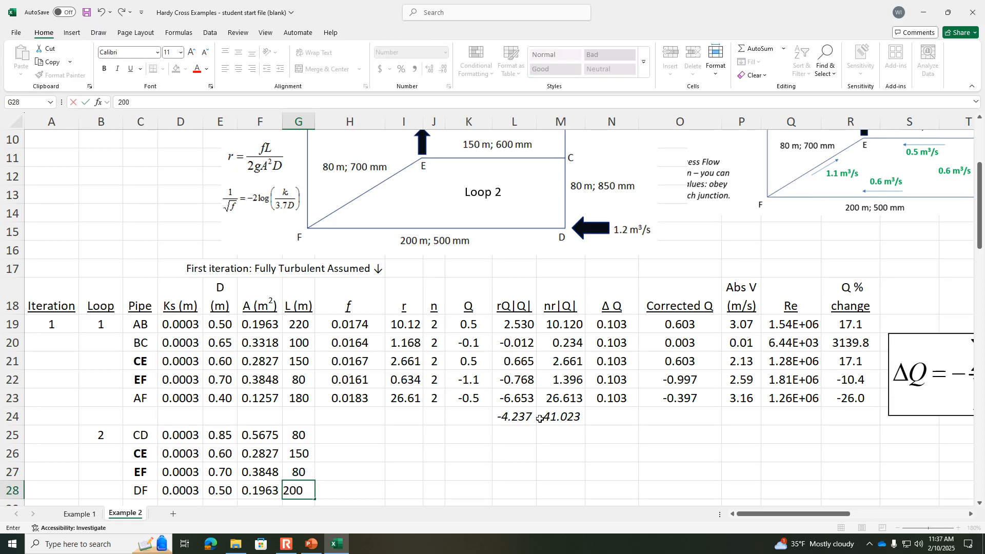
pyautogui.press('Tab')
# Step: Review pipe AB's friction factor formula in H19 and copy pipe AF's formula from H23 to pipe CD in H25
pyautogui.press('Up')
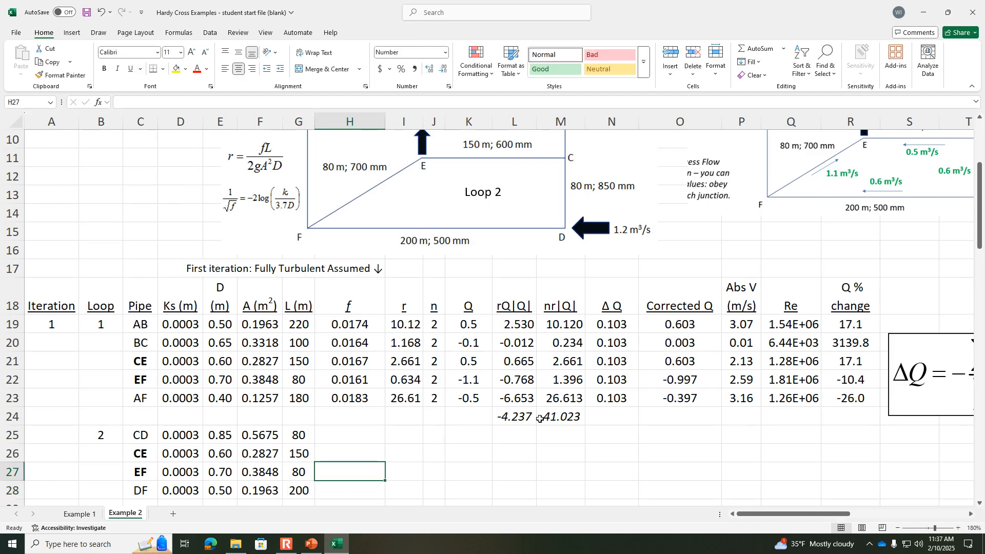
pyautogui.click(364, 321)
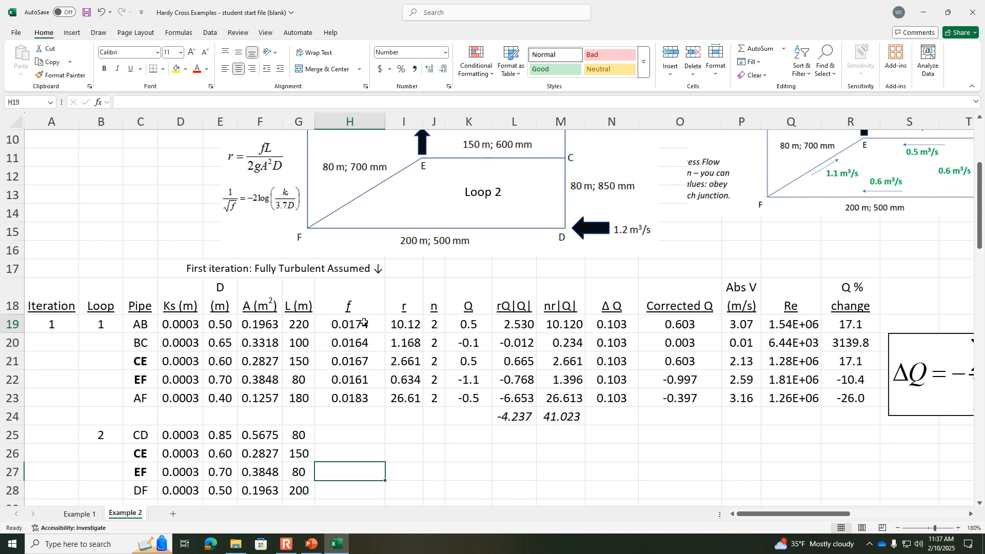
pyautogui.click(523, 100)
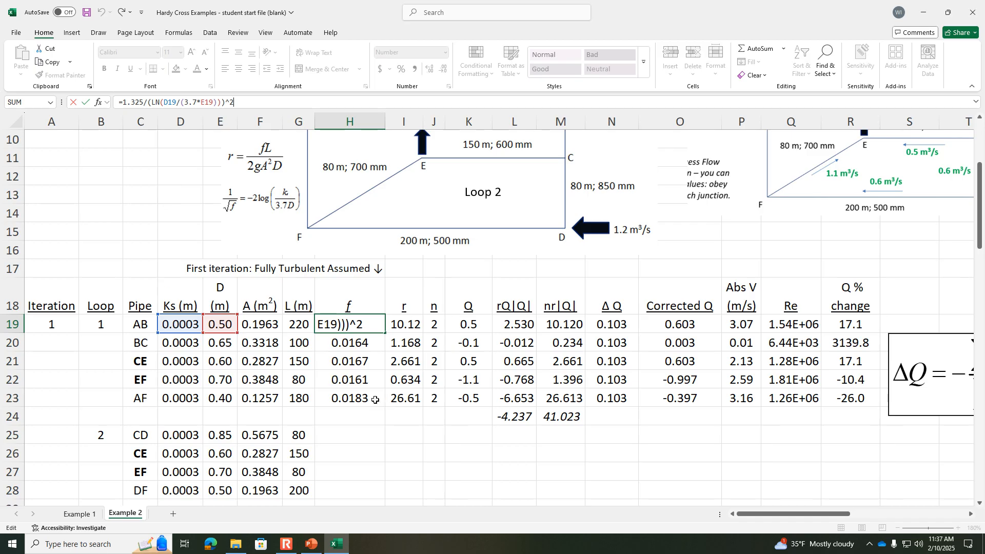
pyautogui.click(366, 429)
pyautogui.click(365, 397)
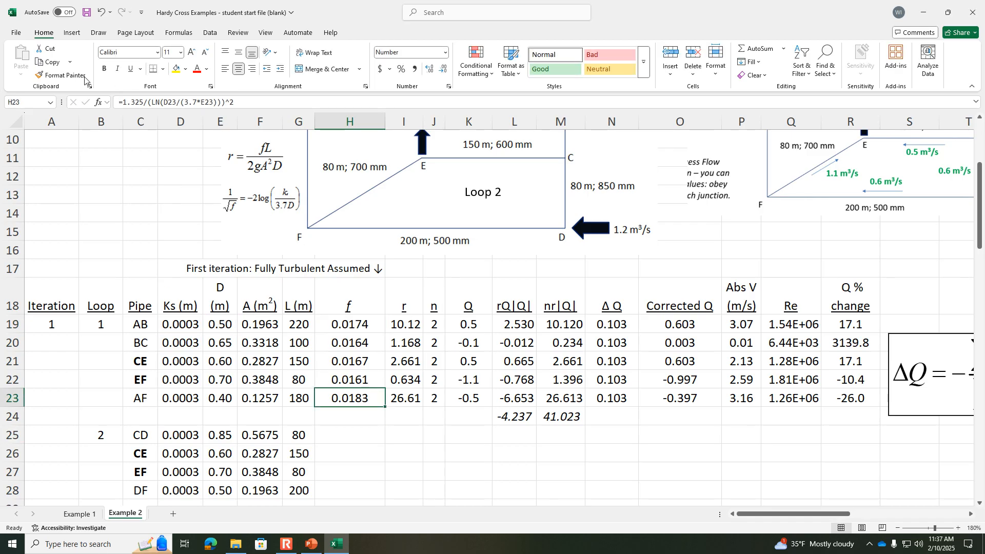
pyautogui.click(49, 62)
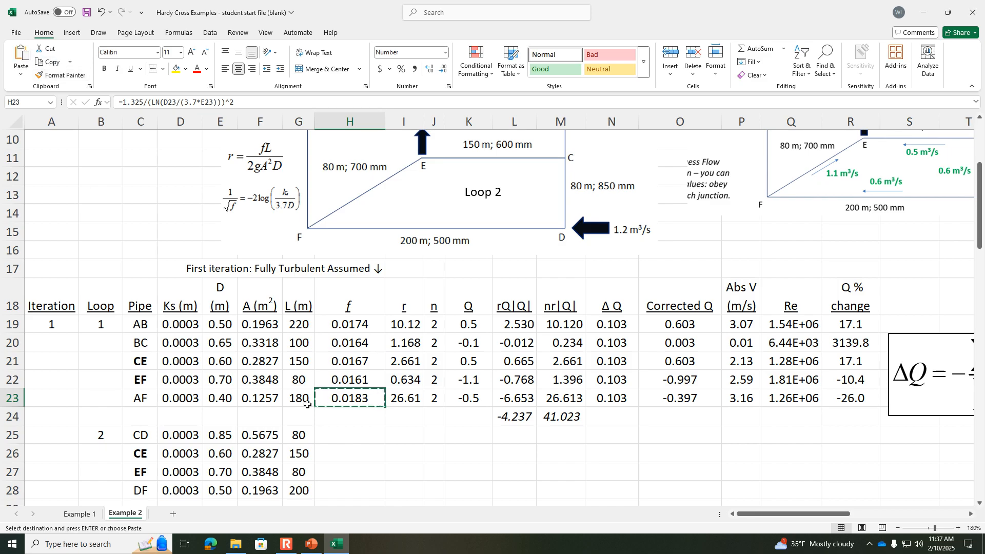
pyautogui.click(355, 434)
pyautogui.click(21, 55)
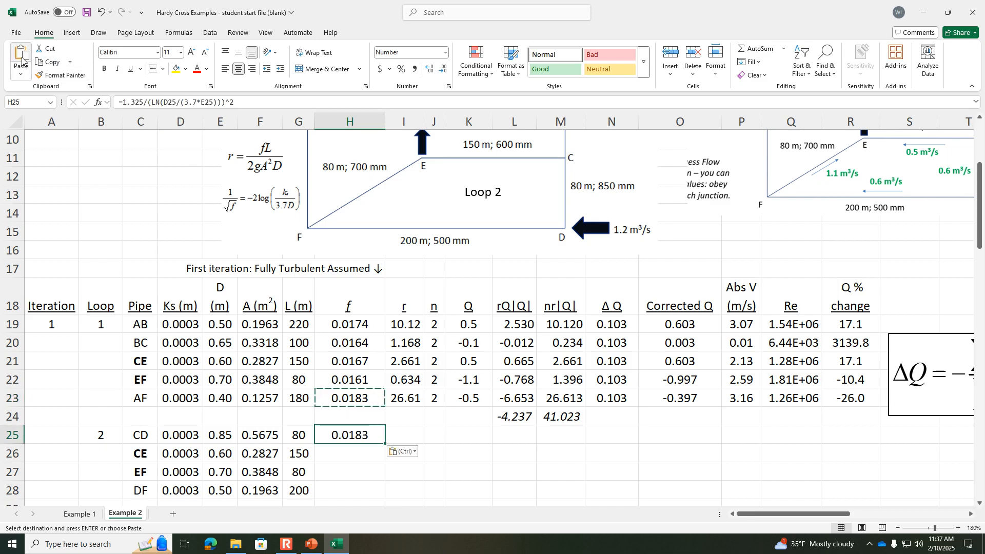
# Step: Check the cell references in pipe CD's friction factor formula in H25 and fill it down to pipe DF in H28
pyautogui.click(368, 467)
pyautogui.click(365, 436)
pyautogui.click(375, 102)
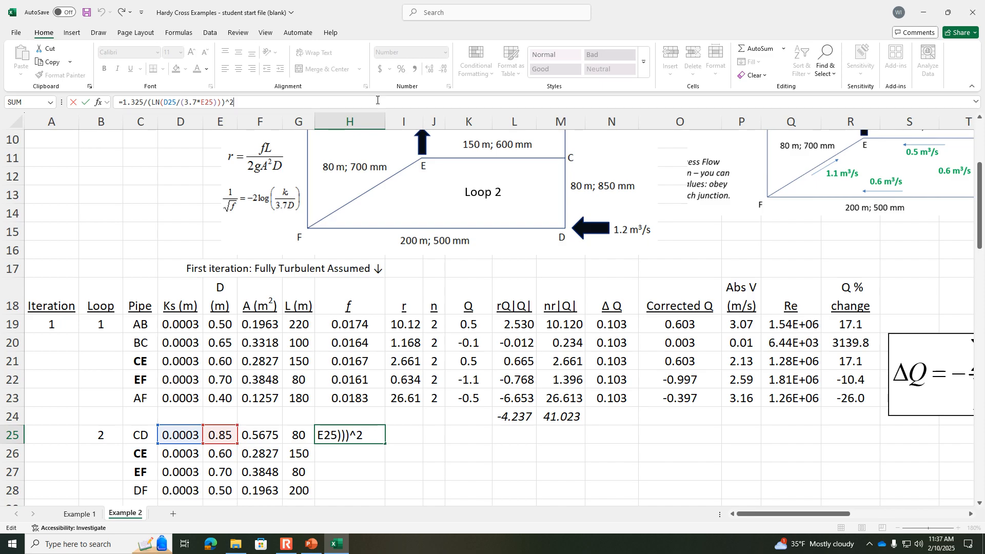
pyautogui.hotkey('ctrl', 'Return')
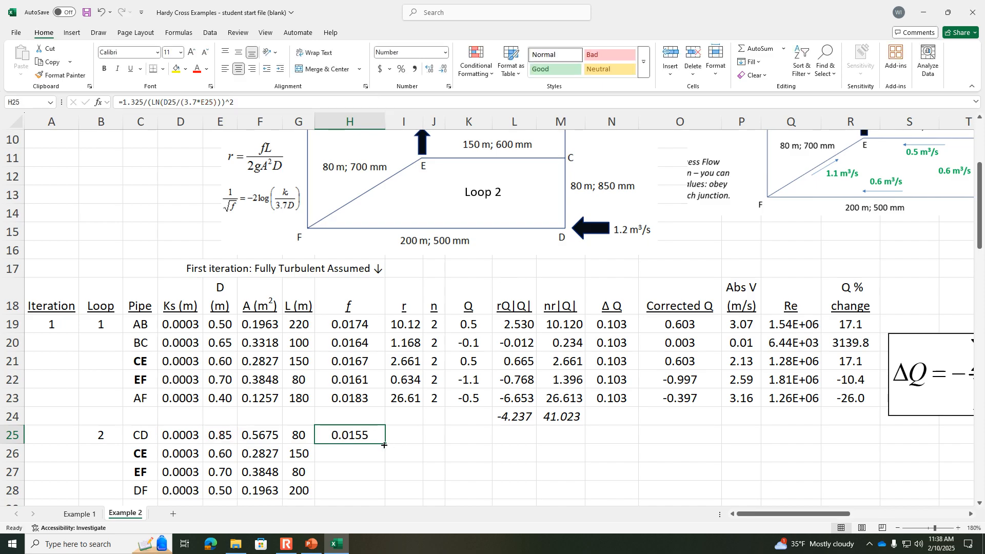
pyautogui.moveTo(384, 445); pyautogui.dragTo(383, 496)
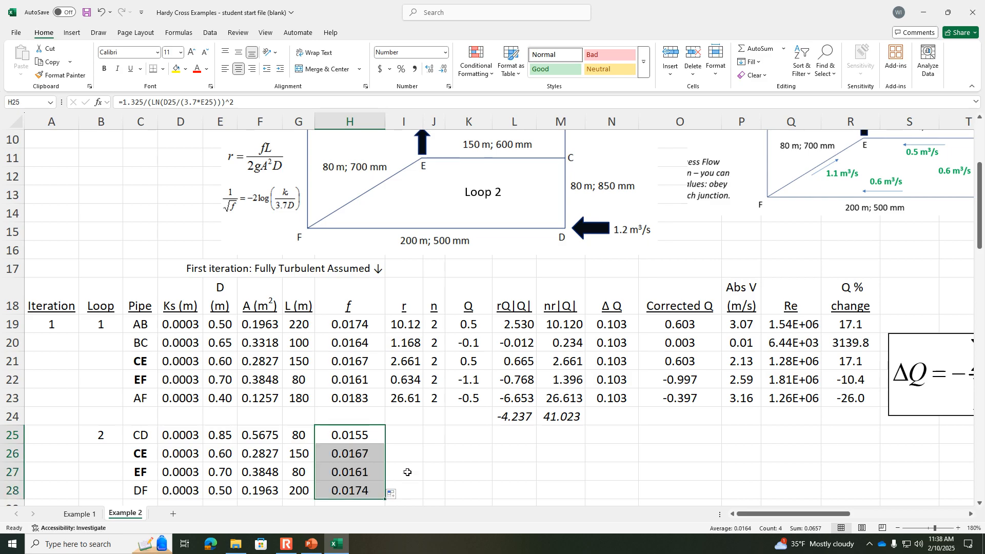
# Step: Review pipe AB's r formula in I19 and copy pipe CE's r formula from I21 to pipe CD in I25
pyautogui.click(436, 440)
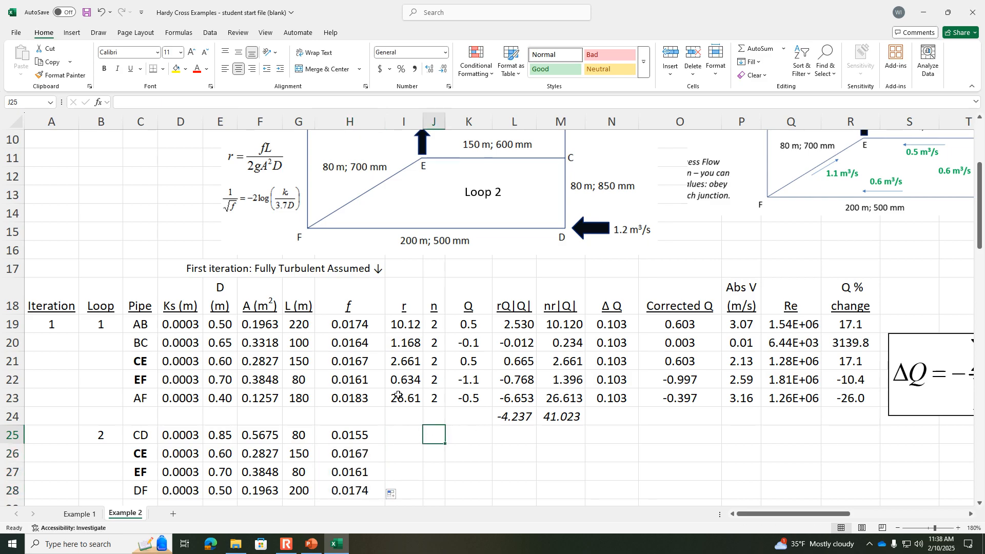
pyautogui.click(399, 363)
pyautogui.click(406, 322)
pyautogui.click(411, 101)
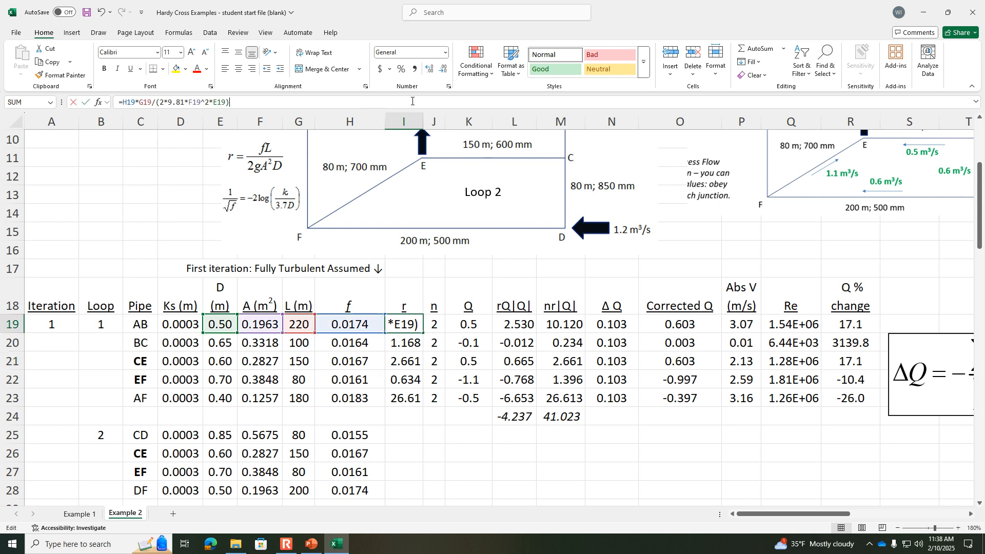
pyautogui.hotkey('ctrl', 'Return')
pyautogui.click(403, 433)
pyautogui.click(407, 395)
pyautogui.click(408, 378)
pyautogui.click(403, 359)
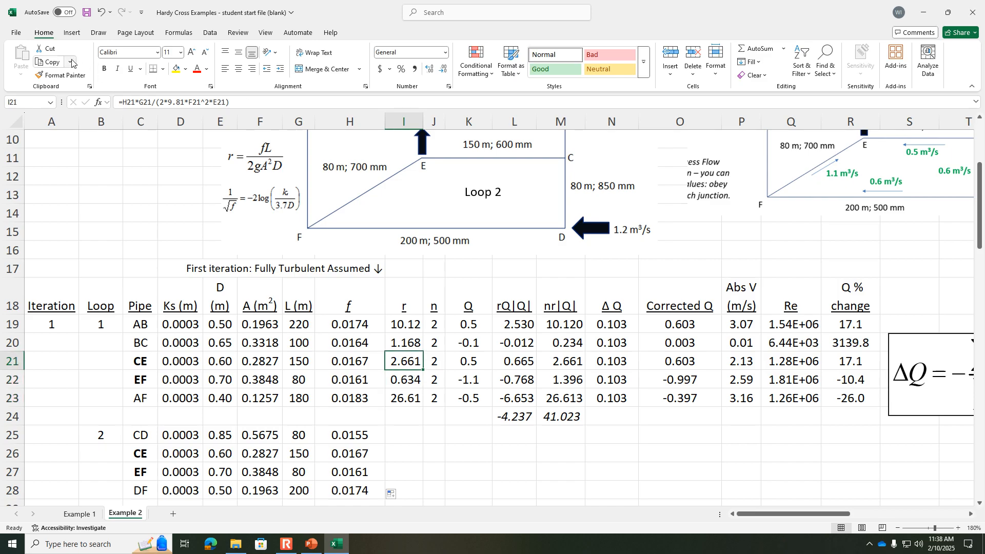
pyautogui.click(51, 61)
pyautogui.click(409, 435)
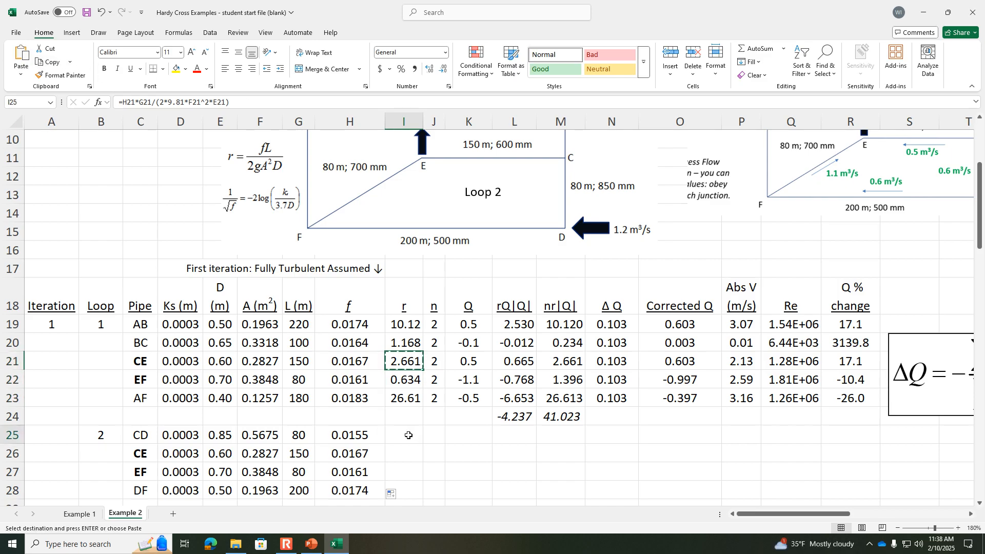
pyautogui.click(21, 61)
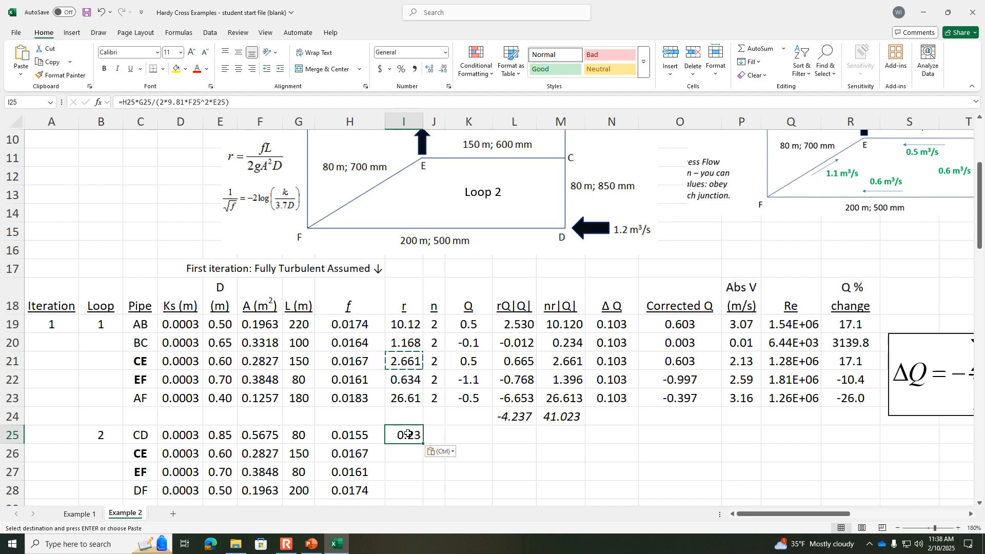
# Step: Check the cell references in pipe CD's r formula in I25 and fill it down to pipe DF in I28
pyautogui.click(444, 101)
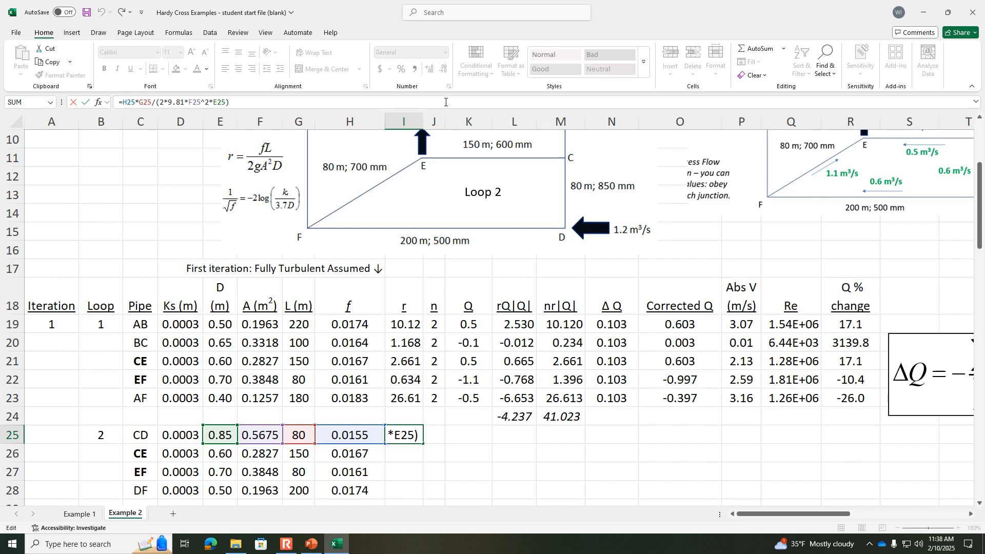
pyautogui.press('Return')
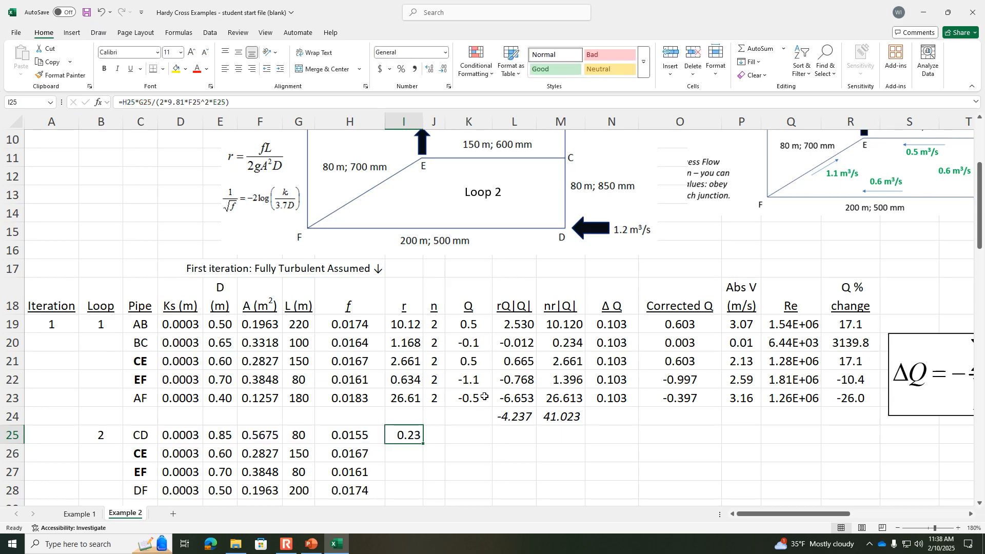
pyautogui.click(417, 434)
pyautogui.moveTo(423, 442); pyautogui.dragTo(419, 495)
pyautogui.click(440, 437)
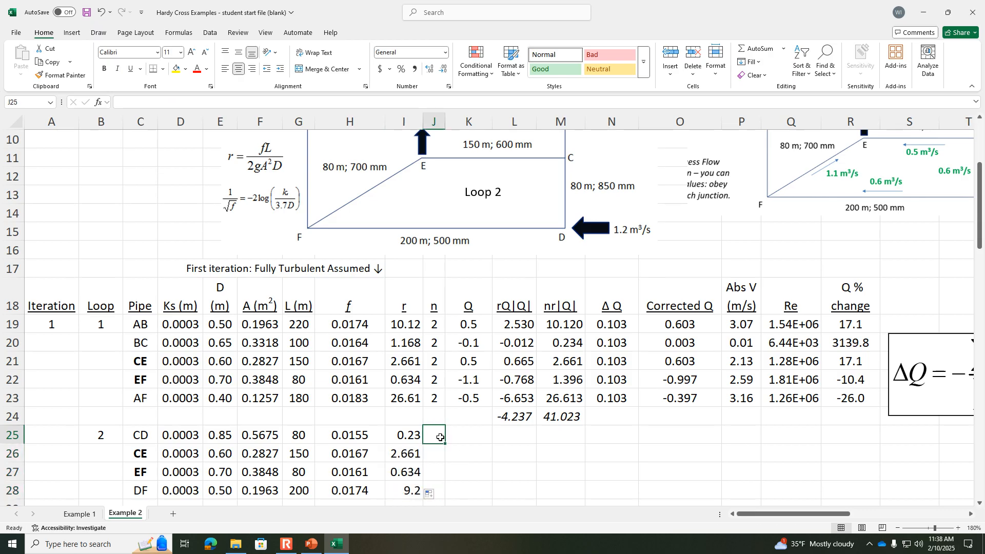
# Step: Enter an exponent n of 2 for the Loop 2 pipes CD through DF in J25:J28
pyautogui.write('2')
pyautogui.press('Return')
pyautogui.write('2')
pyautogui.press('Return')
pyautogui.write('2')
pyautogui.press('Return')
pyautogui.write('2')
pyautogui.press('Return')
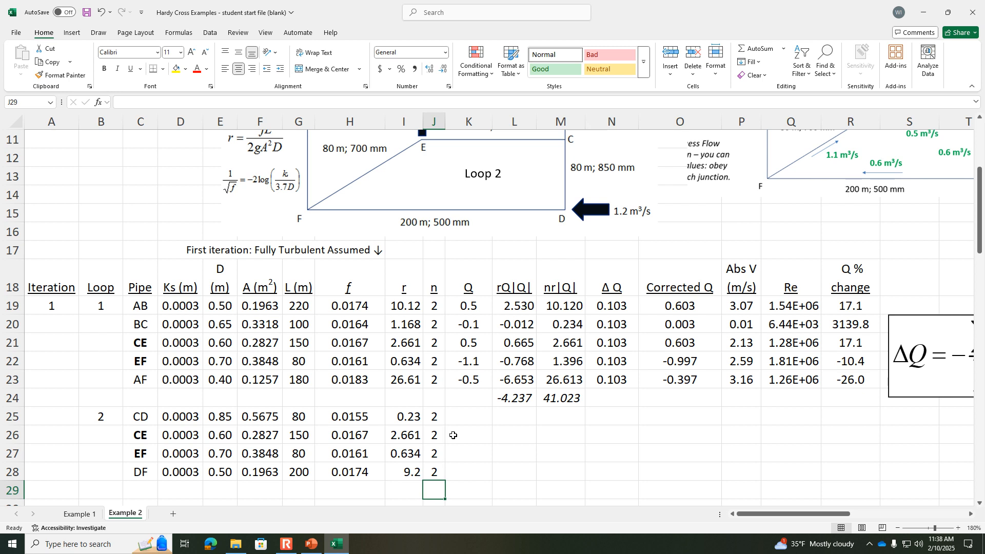
# Step: Move the assumed-flow diagram over the network sketch above the table and enter pipe CD's Q as -0.6 in K25
pyautogui.scroll(1, 453, 435)
pyautogui.click(479, 470)
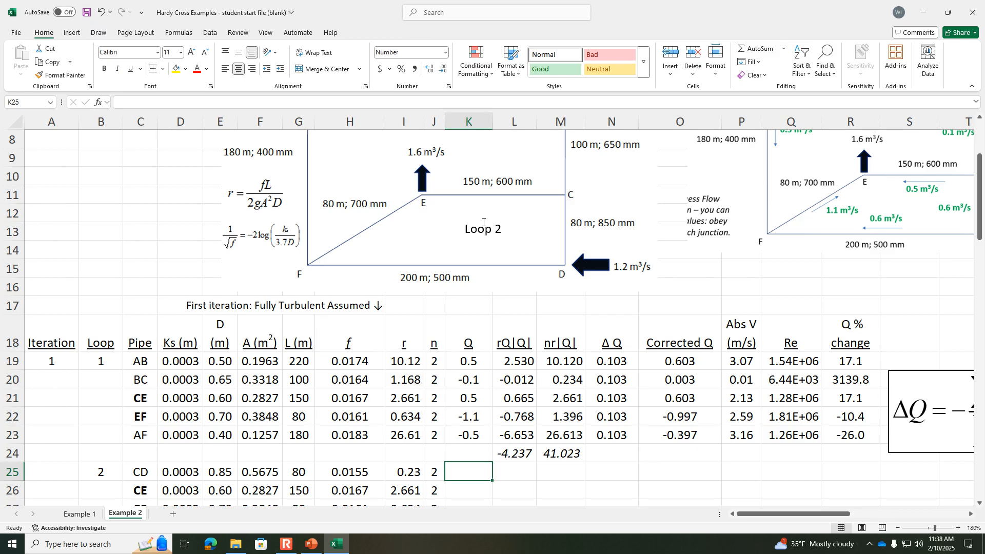
pyautogui.moveTo(857, 204); pyautogui.dragTo(650, 265)
pyautogui.moveTo(627, 263); pyautogui.dragTo(379, 273)
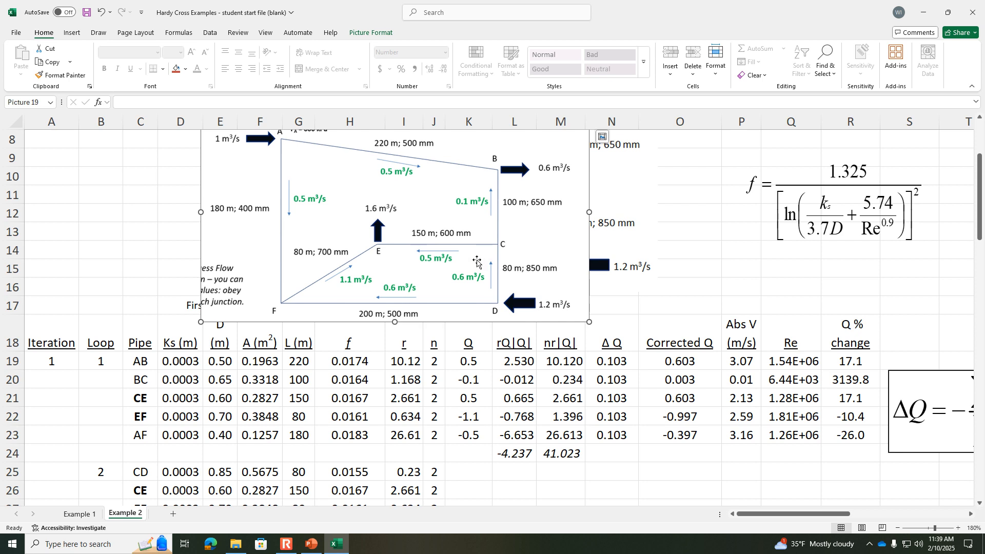
pyautogui.click(466, 473)
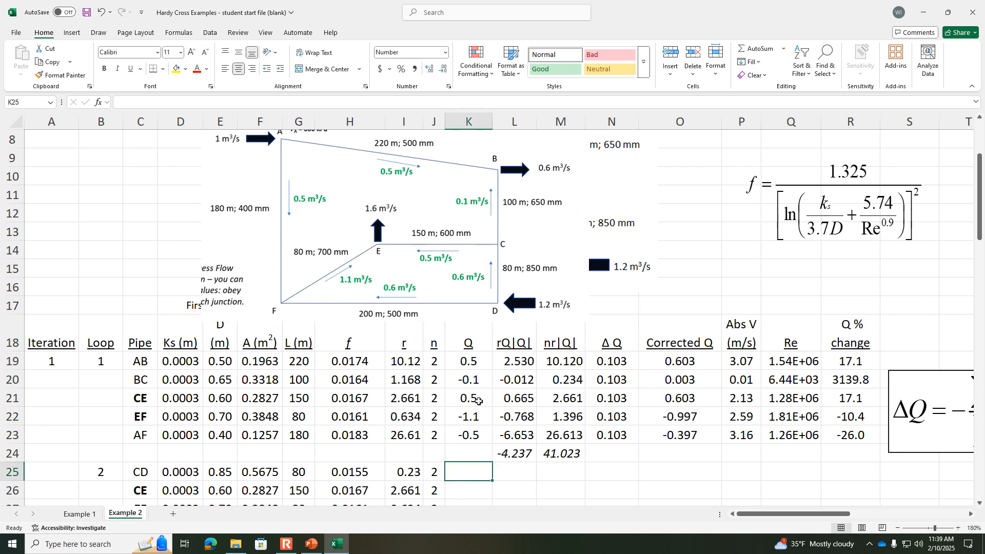
pyautogui.write('-0.6')
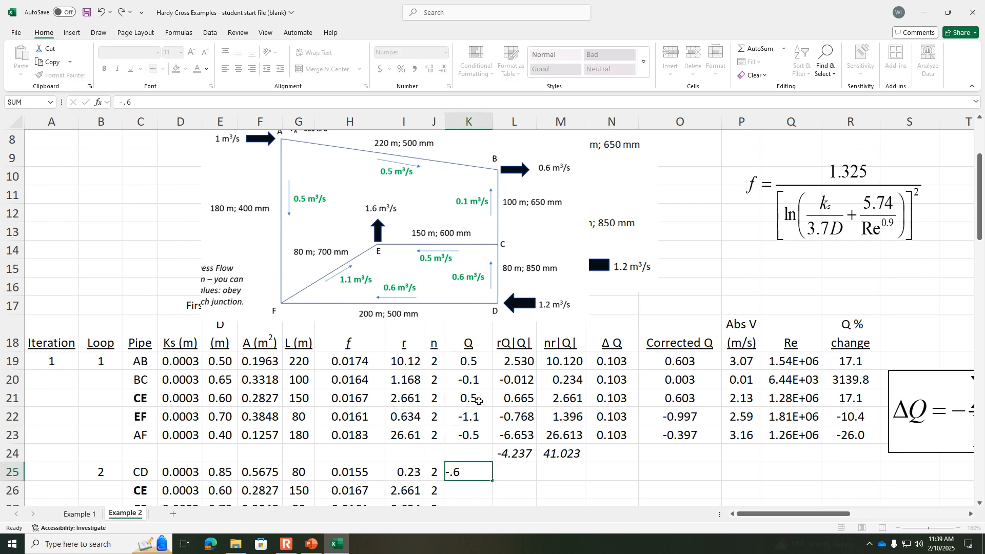
pyautogui.press('Return')
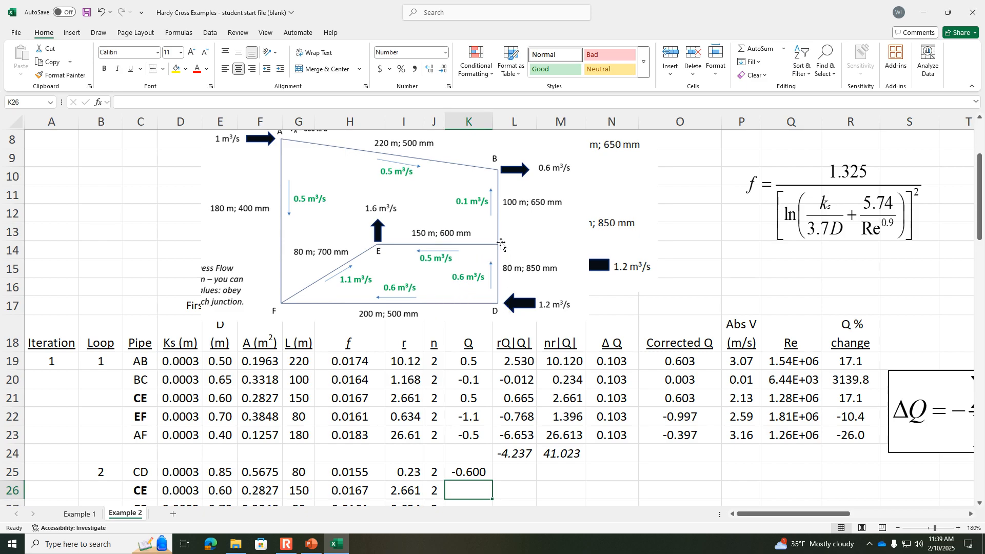
# Step: Set shared pipe CE's Loop 2 flow in K26 to the negative of its Loop 1 corrected Q with =-O21
pyautogui.click(462, 468)
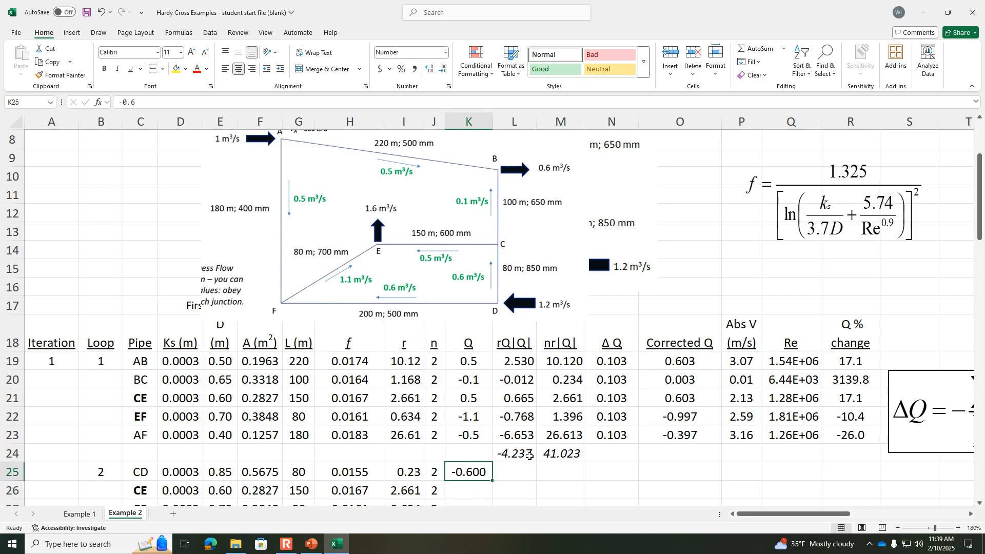
pyautogui.click(473, 489)
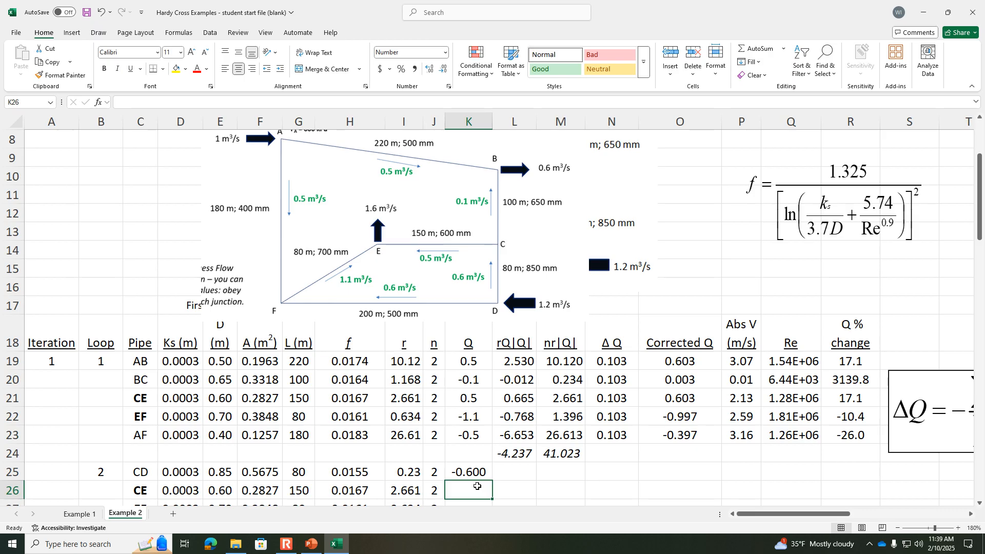
pyautogui.click(149, 492)
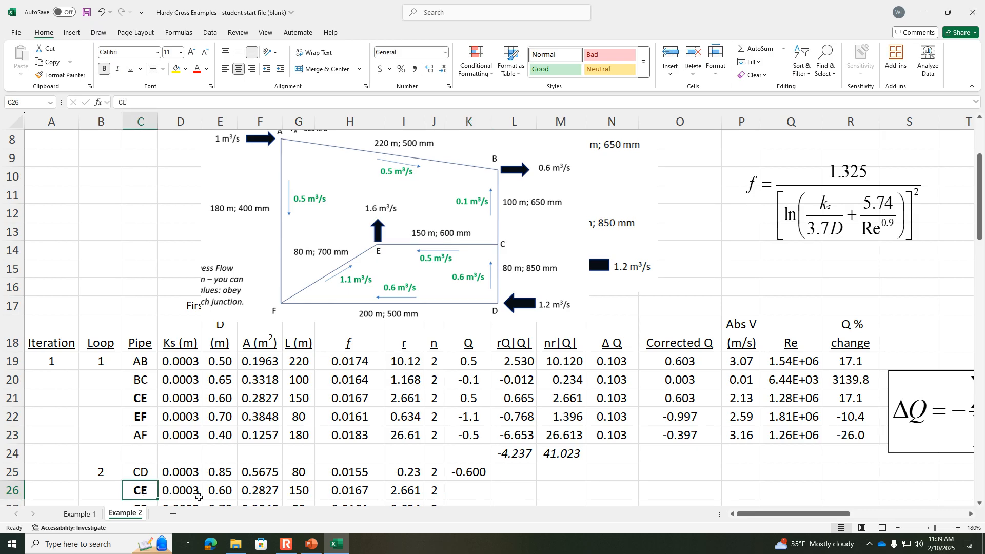
pyautogui.click(482, 490)
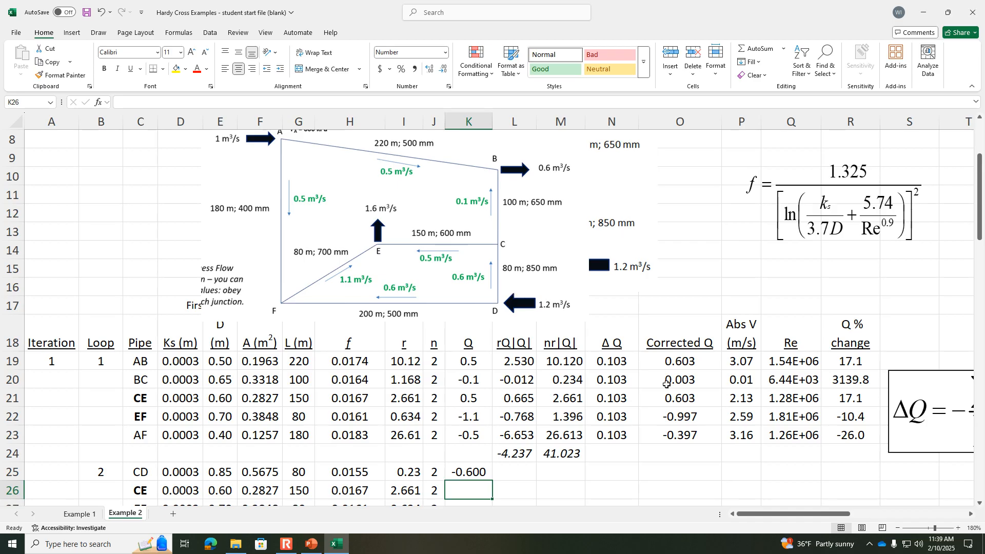
pyautogui.click(682, 403)
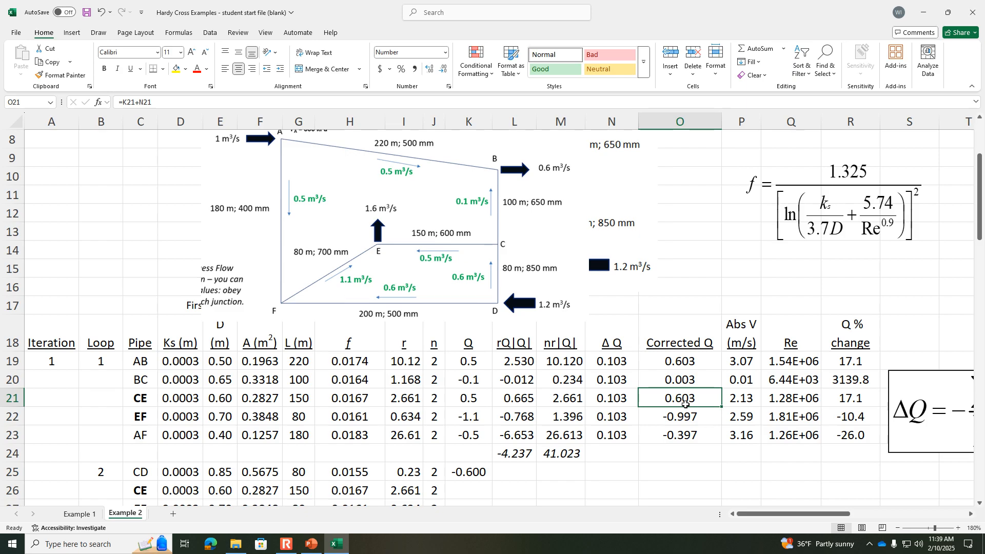
pyautogui.click(456, 493)
pyautogui.write('=')
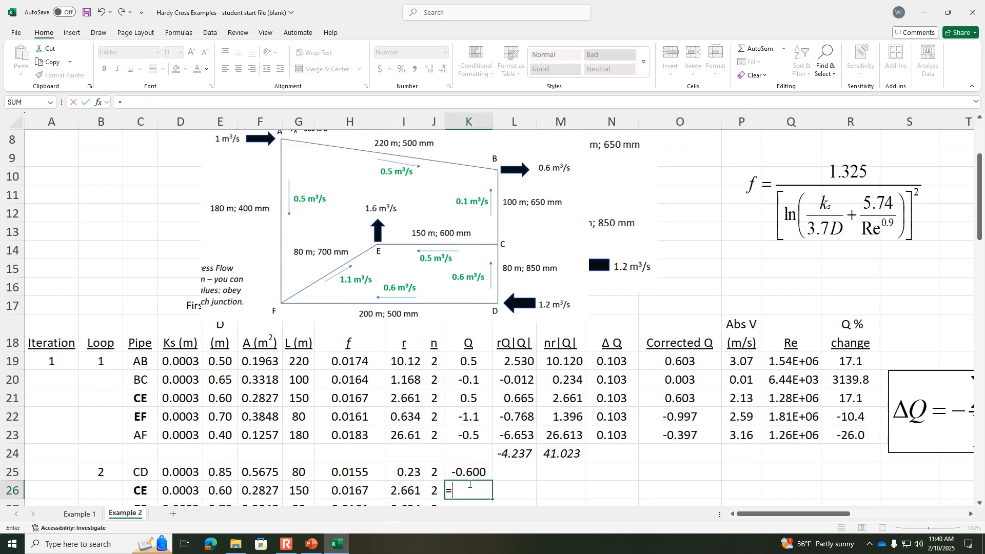
pyautogui.write('-')
pyautogui.click(672, 396)
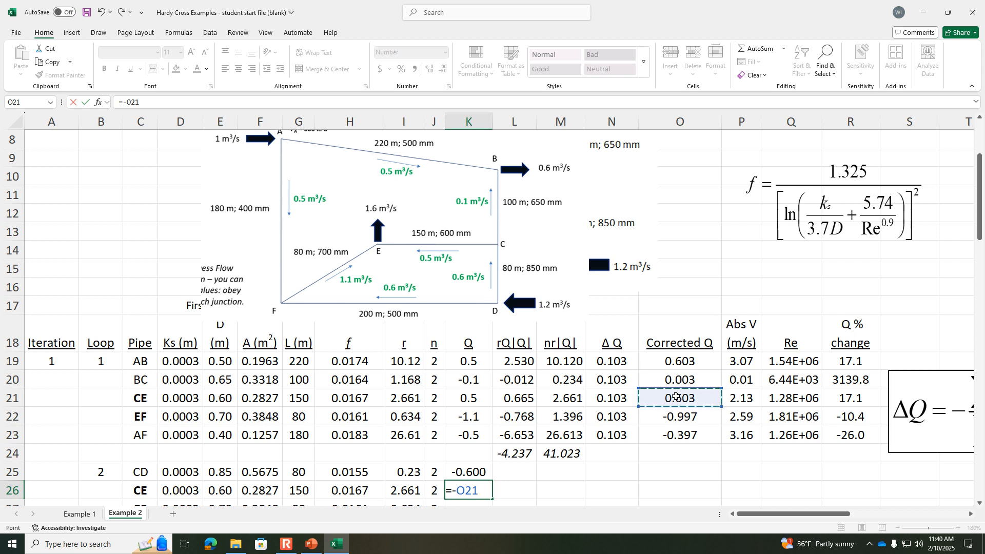
pyautogui.press('Return')
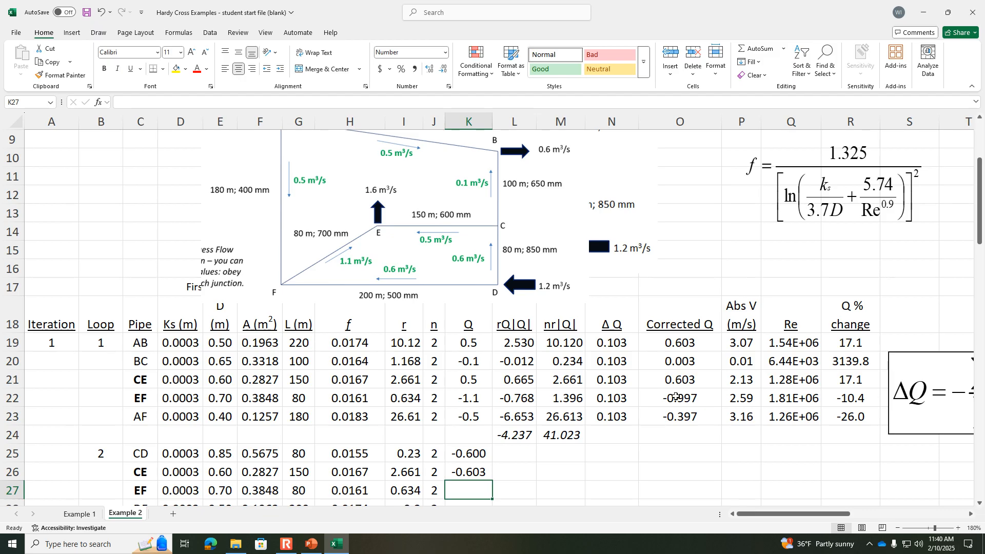
# Step: Set pipe EF's Q in K27 to =-O22 and enter 0.6 as pipe DF's Q in K28
pyautogui.write('=')
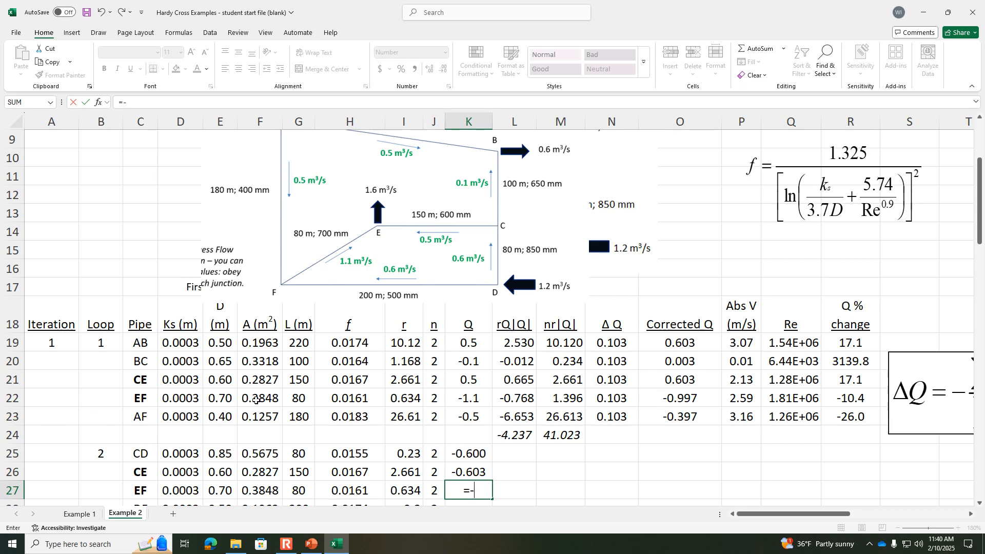
pyautogui.write('-')
pyautogui.click(687, 399)
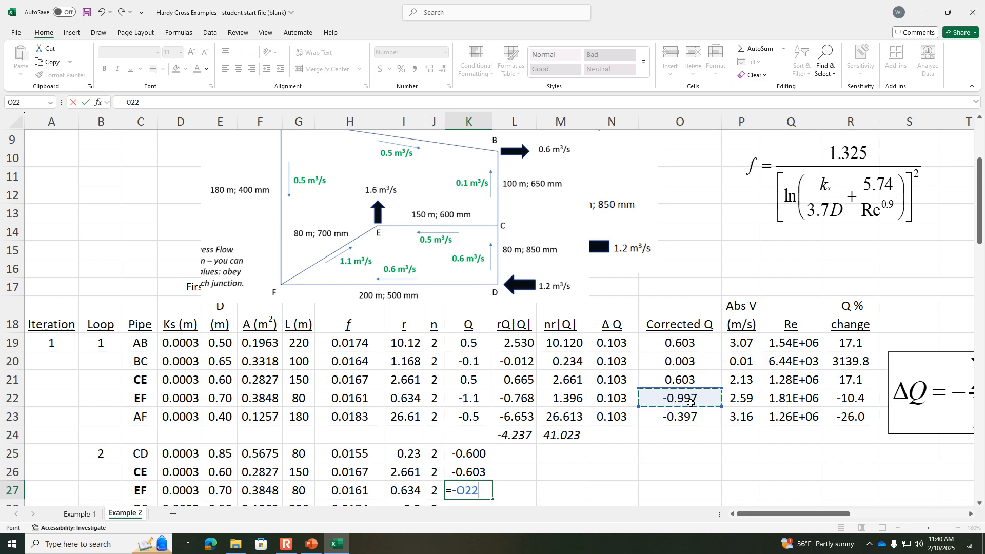
pyautogui.press('Return')
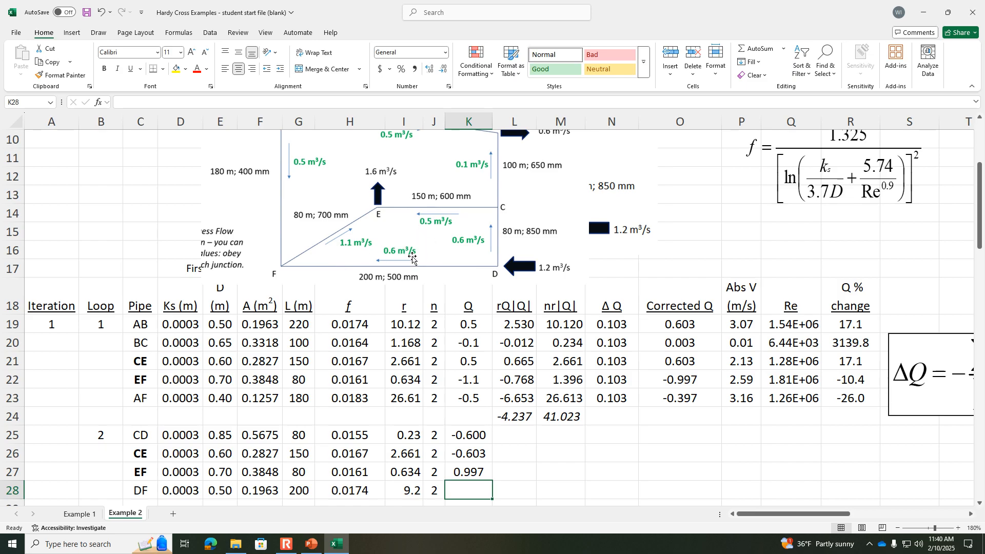
pyautogui.write('.6')
pyautogui.press('Return')
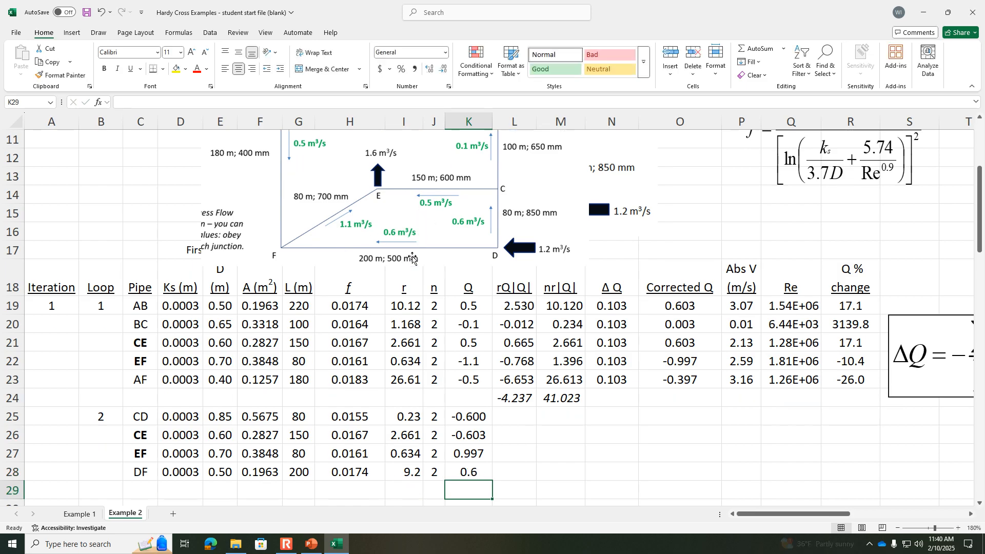
# Step: Check the Loop 2 flows in K25:K28 against the assumed-flow diagram and move the diagram clear of the sketch, above the ΔQ equation's far side
pyautogui.moveTo(426, 201); pyautogui.dragTo(520, 208)
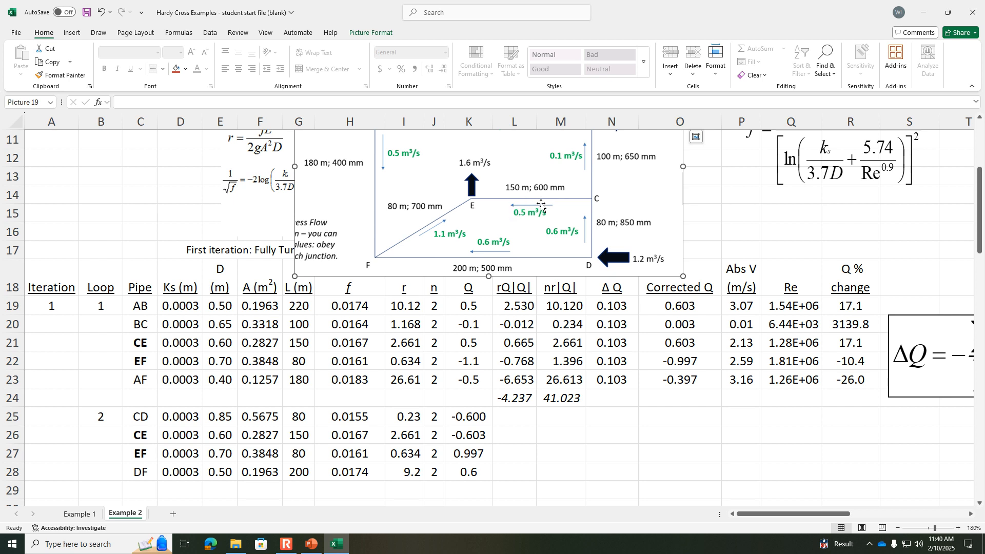
pyautogui.click(475, 421)
pyautogui.click(476, 433)
pyautogui.click(475, 449)
pyautogui.click(475, 473)
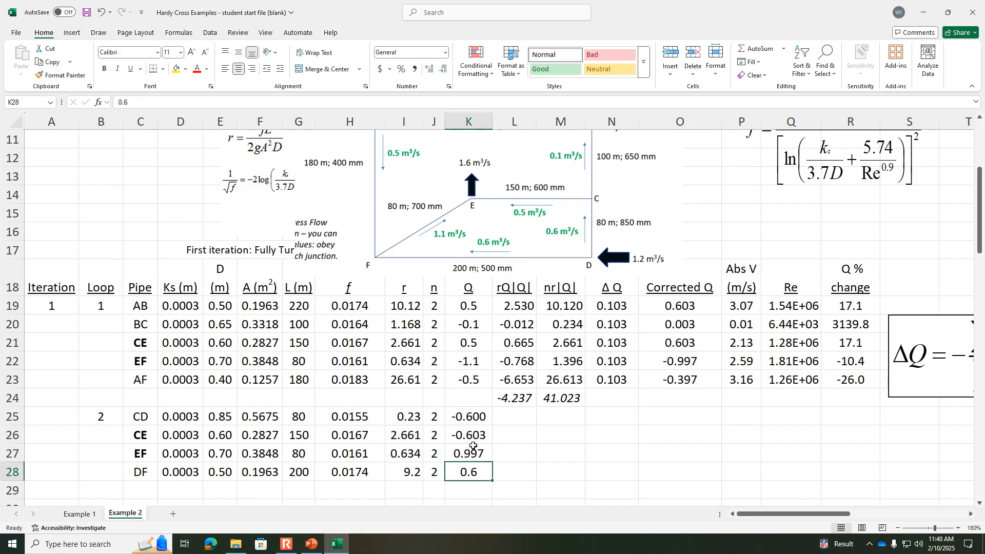
pyautogui.click(473, 417)
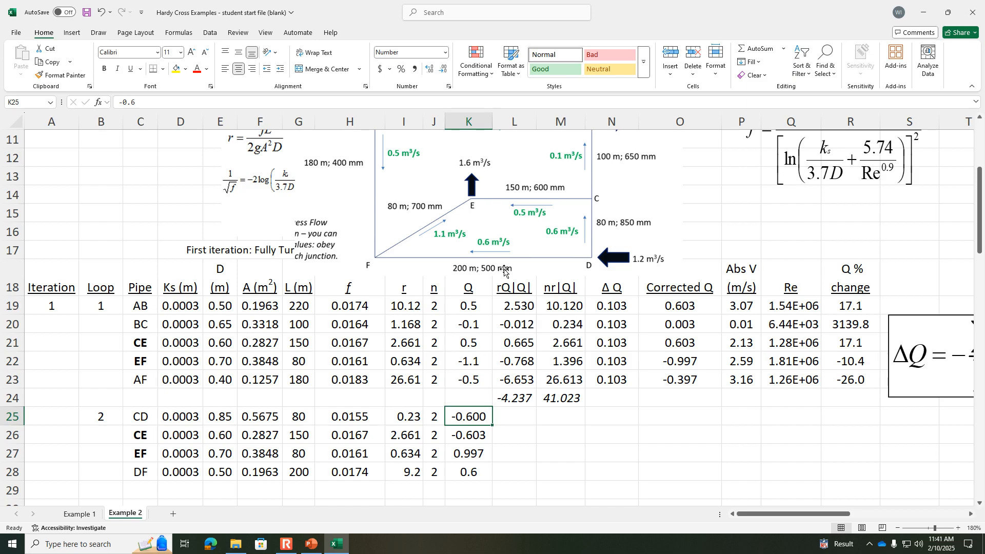
pyautogui.moveTo(521, 246); pyautogui.dragTo(897, 229)
pyautogui.moveTo(685, 258); pyautogui.dragTo(867, 241)
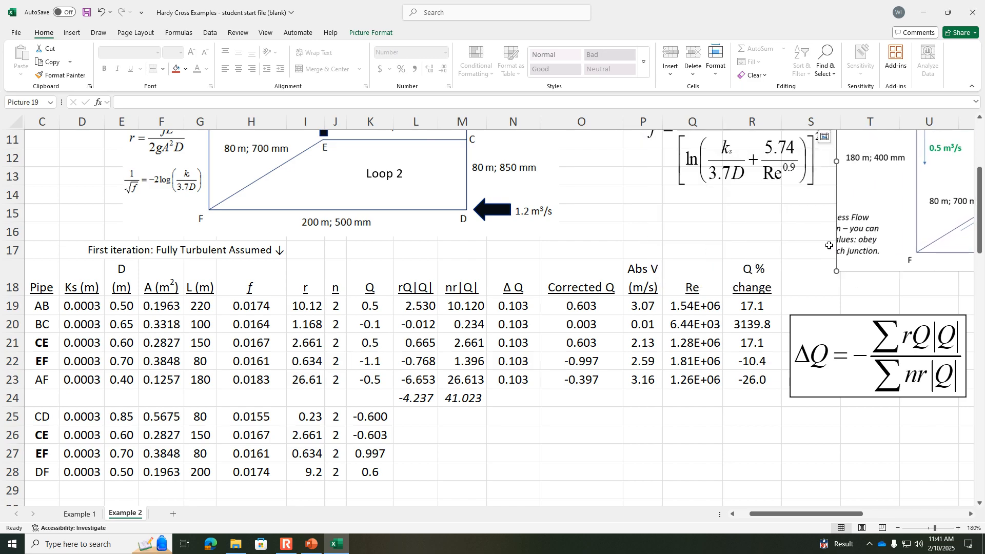
# Step: Copy pipe AB's rQ|Q| formula from L19 to pipe CD in L25 and fill it down to pipe DF in L28
pyautogui.click(407, 418)
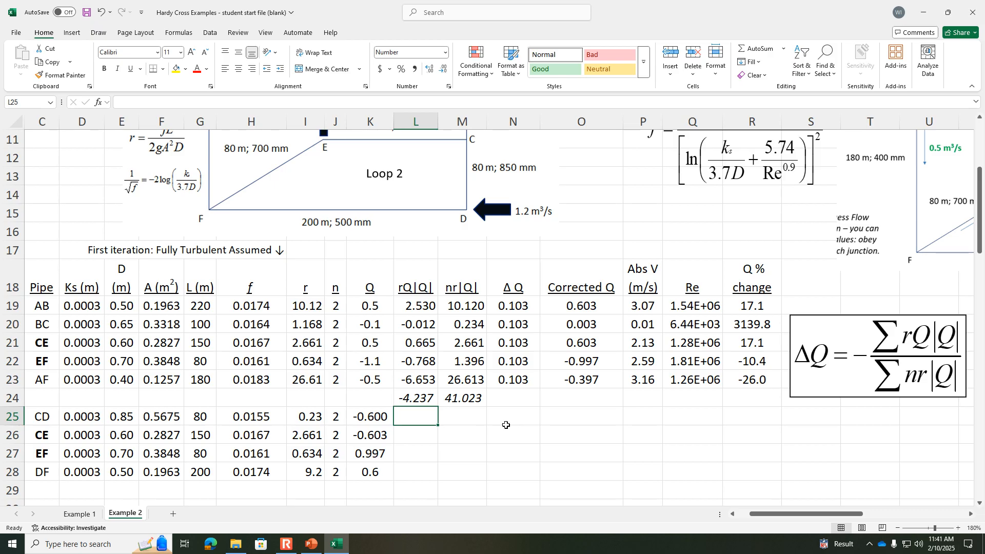
pyautogui.click(420, 305)
pyautogui.hotkey('ctrl', 'c')
pyautogui.click(424, 418)
pyautogui.hotkey('ctrl', 'v')
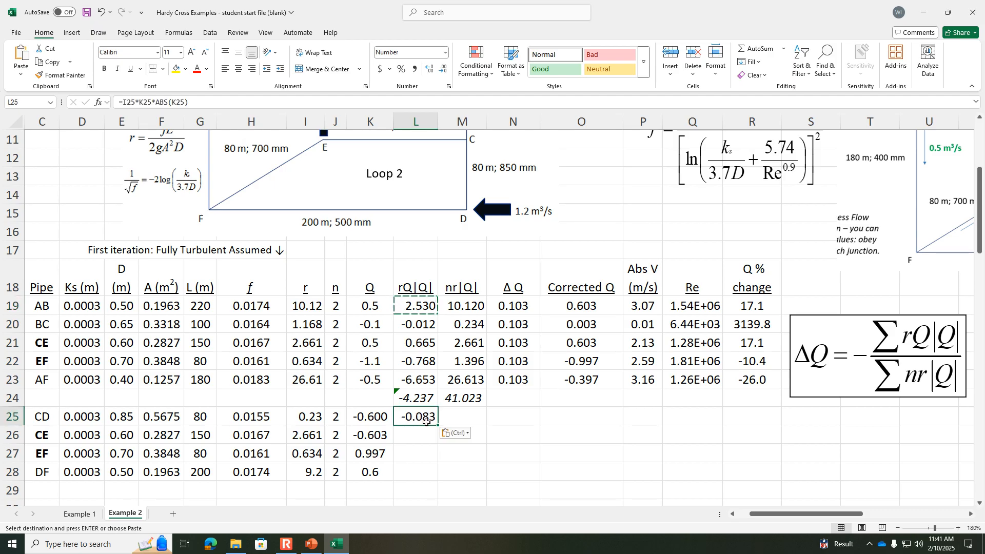
pyautogui.moveTo(439, 424); pyautogui.dragTo(431, 478)
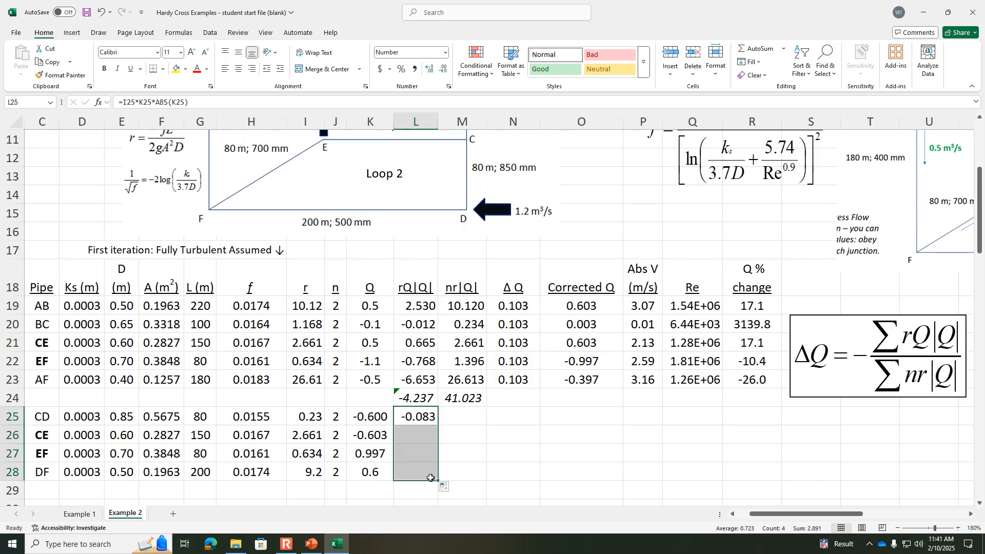
# Step: Copy pipe AB's nr|Q| formula from M19 to pipe CD in M25 and fill it down to pipe DF in M28
pyautogui.click(468, 307)
pyautogui.hotkey('ctrl', 'c')
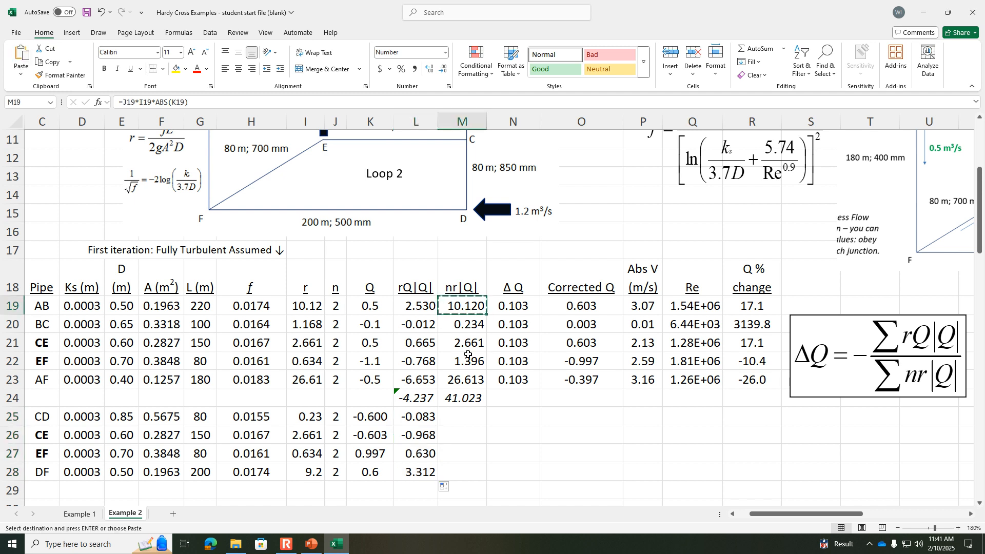
pyautogui.click(464, 418)
pyautogui.hotkey('ctrl', 'v')
pyautogui.moveTo(487, 427); pyautogui.dragTo(477, 481)
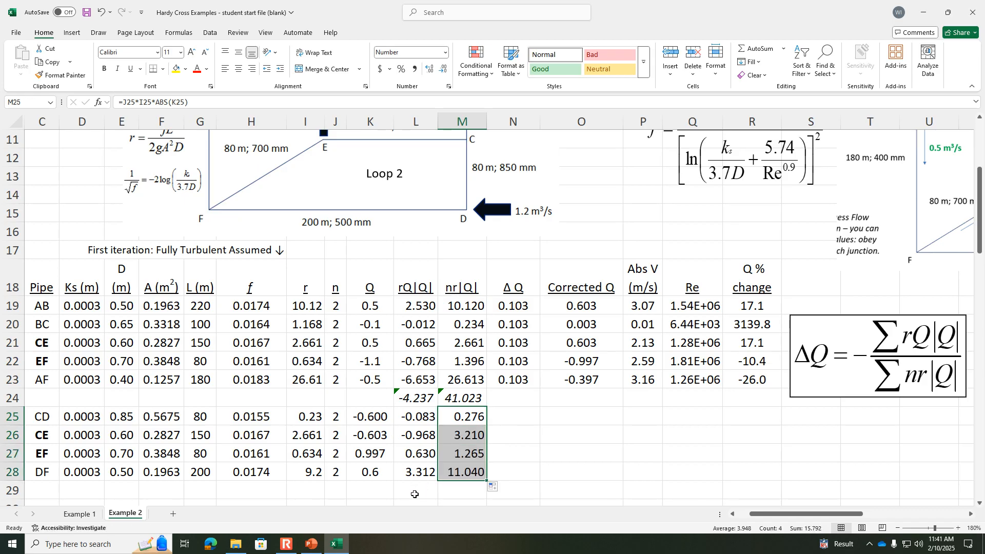
# Step: Total Loop 2's rQ|Q| values in L29 with =SUM(L25:L28) and fill the sum across to M29 for nr|Q|
pyautogui.moveTo(417, 422); pyautogui.dragTo(421, 469)
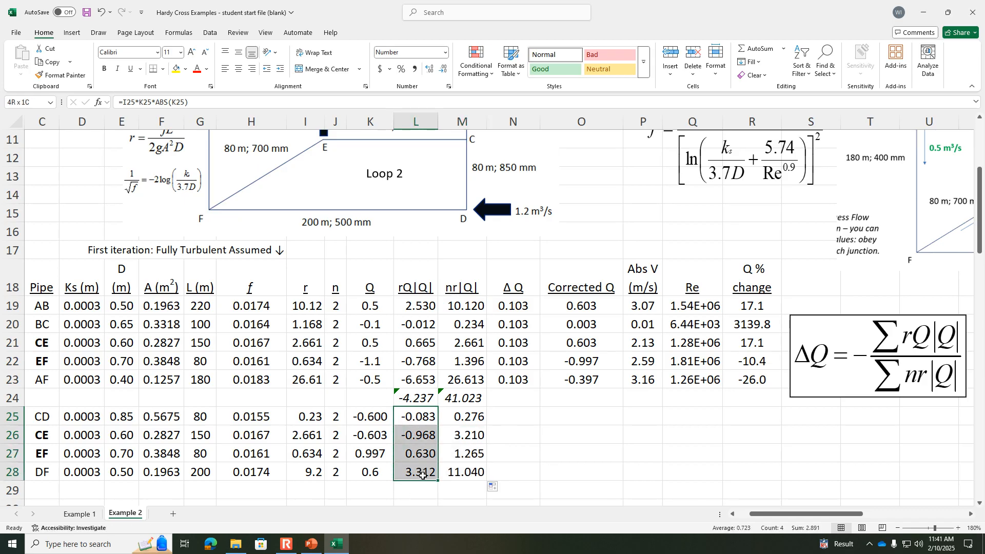
pyautogui.click(417, 486)
pyautogui.write('=sum(')
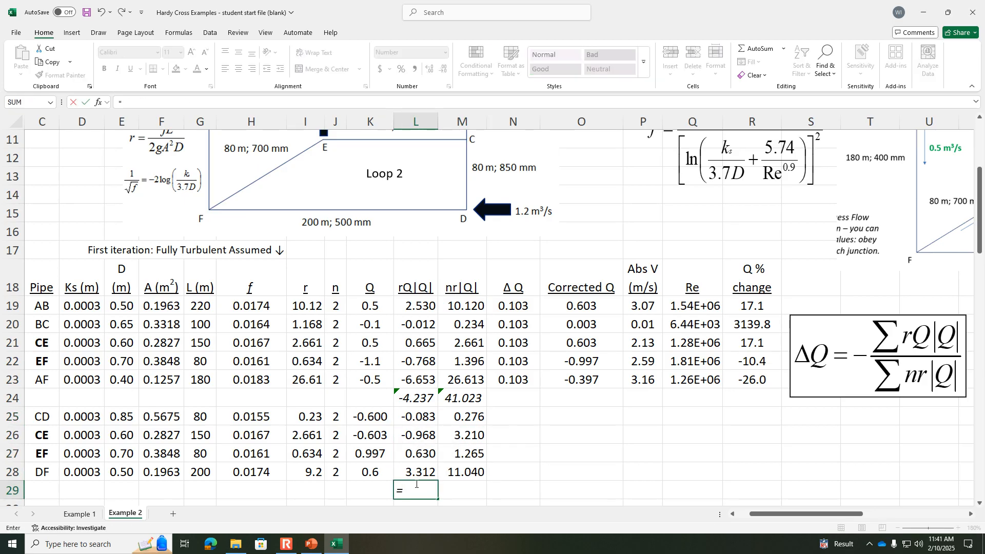
pyautogui.press('Up')
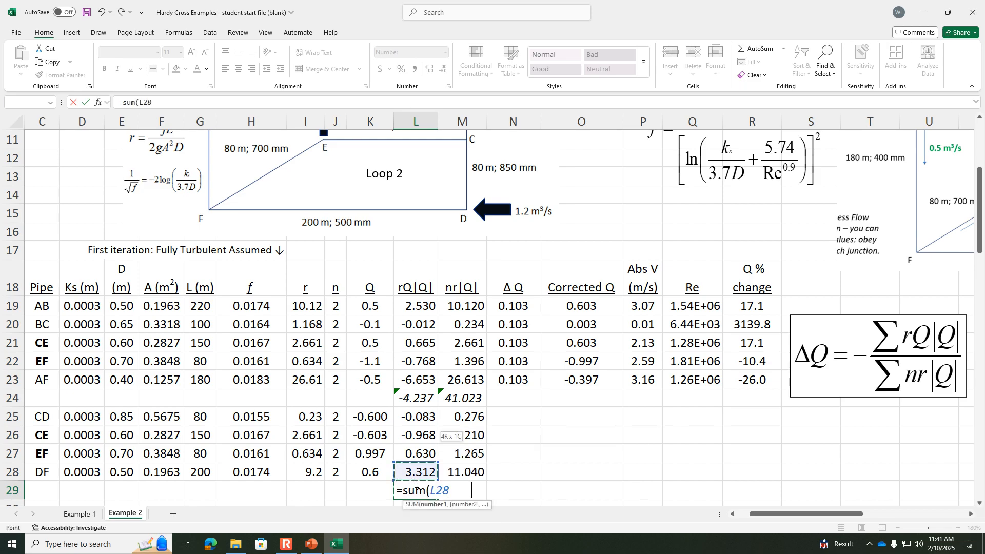
pyautogui.hotkey('shift', 'Up')
pyautogui.hotkey('shift', 'Up')
pyautogui.hotkey('shift', 'Up')
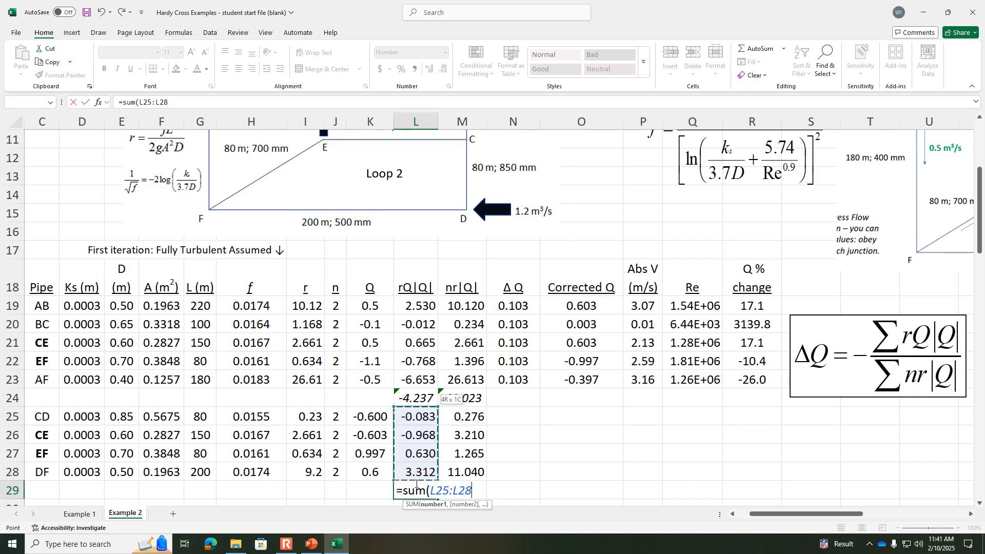
pyautogui.press('Return')
pyautogui.click(407, 469)
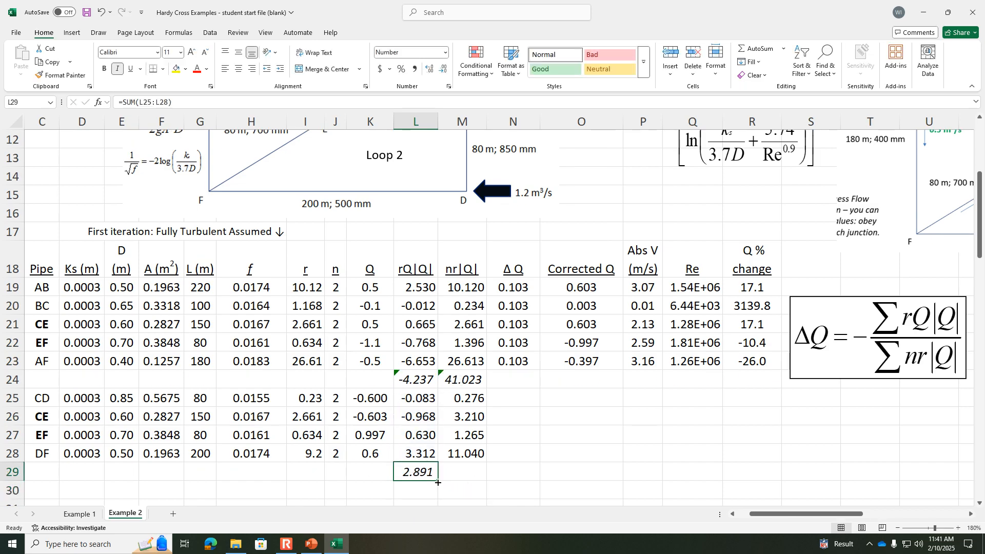
pyautogui.moveTo(439, 481); pyautogui.dragTo(466, 482)
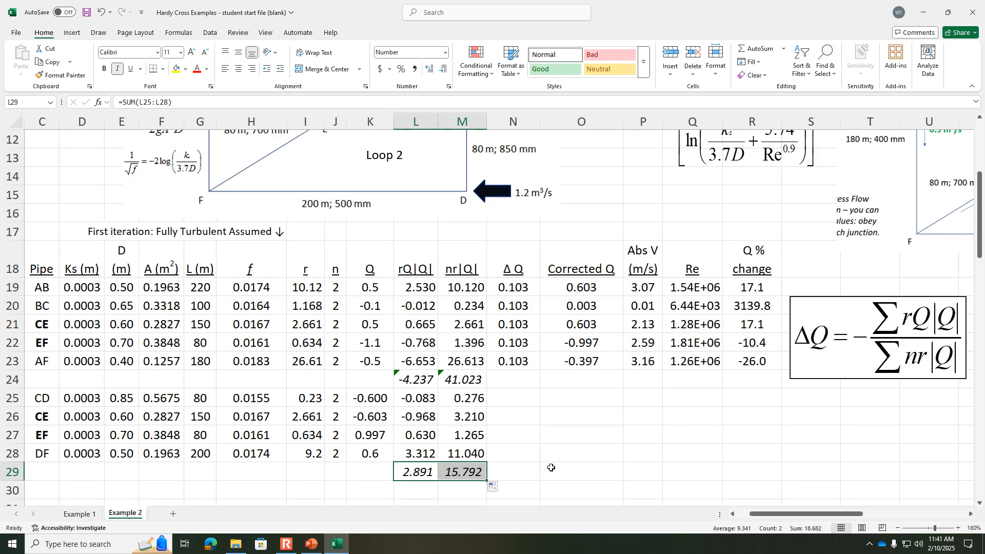
pyautogui.click(290, 543)
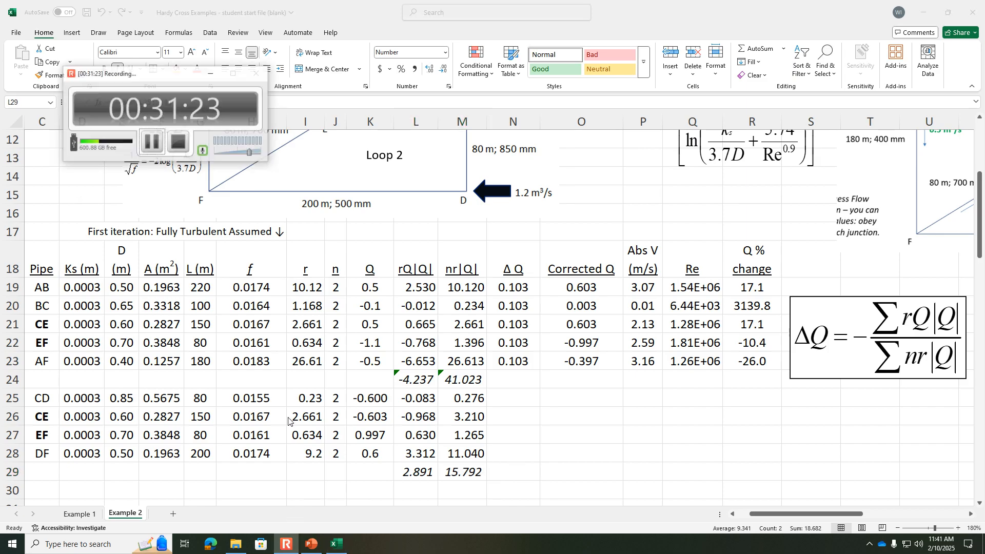
pyautogui.click(149, 135)
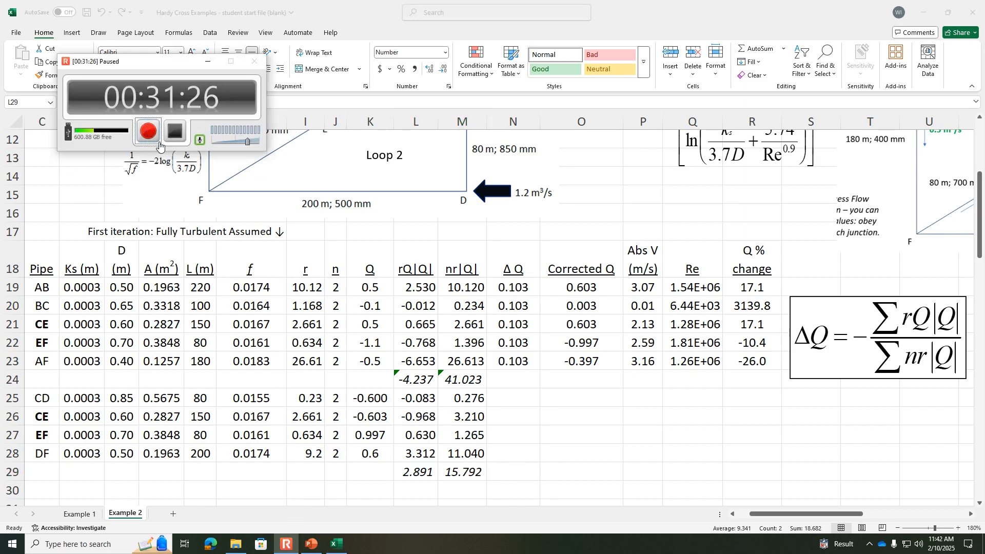
# Step: Calculate Loop 2's flow correction ΔQ for pipe CD in N25 with =-L29/M29
pyautogui.click(513, 389)
pyautogui.moveTo(872, 334); pyautogui.dragTo(865, 326)
pyautogui.click(516, 397)
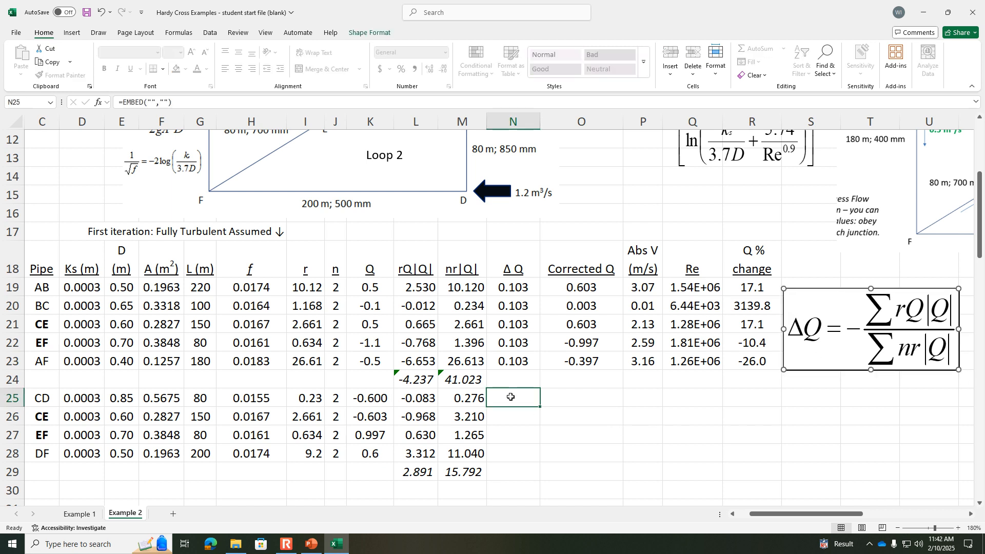
pyautogui.write('=')
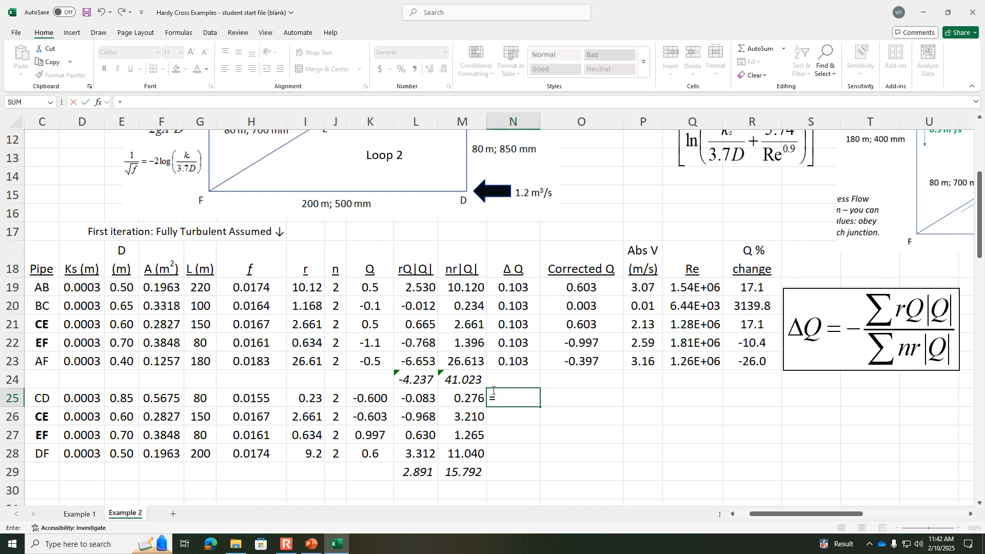
pyautogui.write('-')
pyautogui.click(414, 470)
pyautogui.write('/')
pyautogui.click(457, 472)
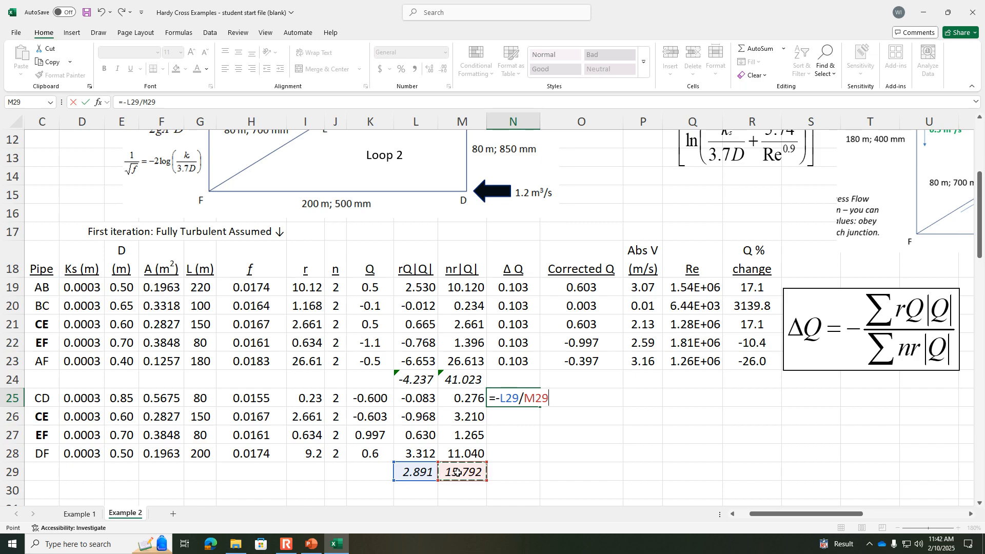
pyautogui.press('Return')
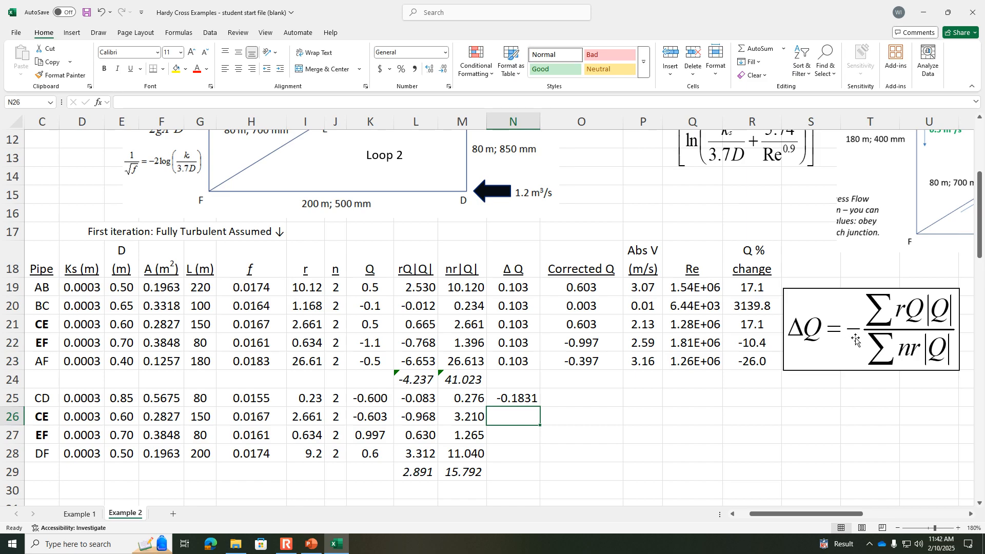
# Step: Enter the same ΔQ formula, =-L29/M29, for pipes CE, EF and DF in N26, N27 and N28
pyautogui.write('=-')
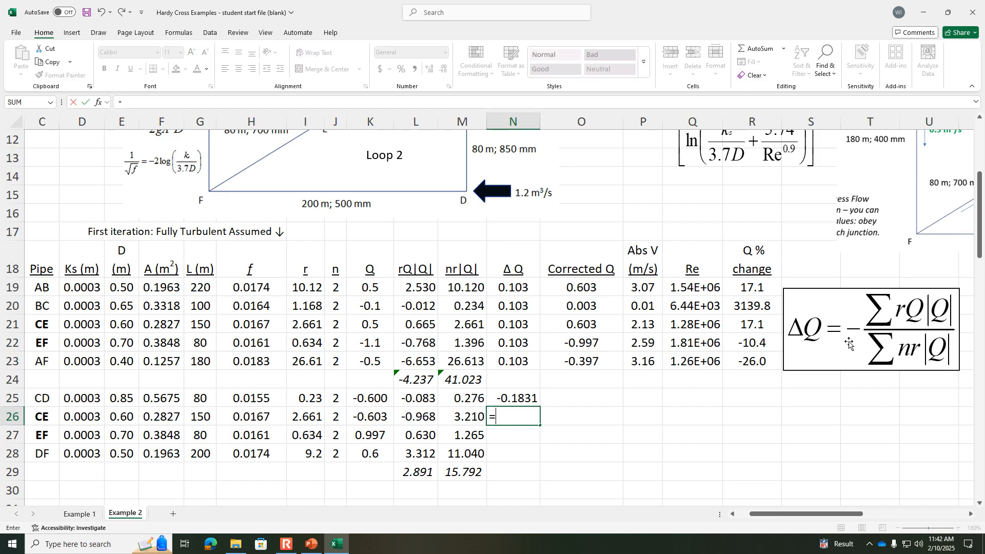
pyautogui.click(418, 472)
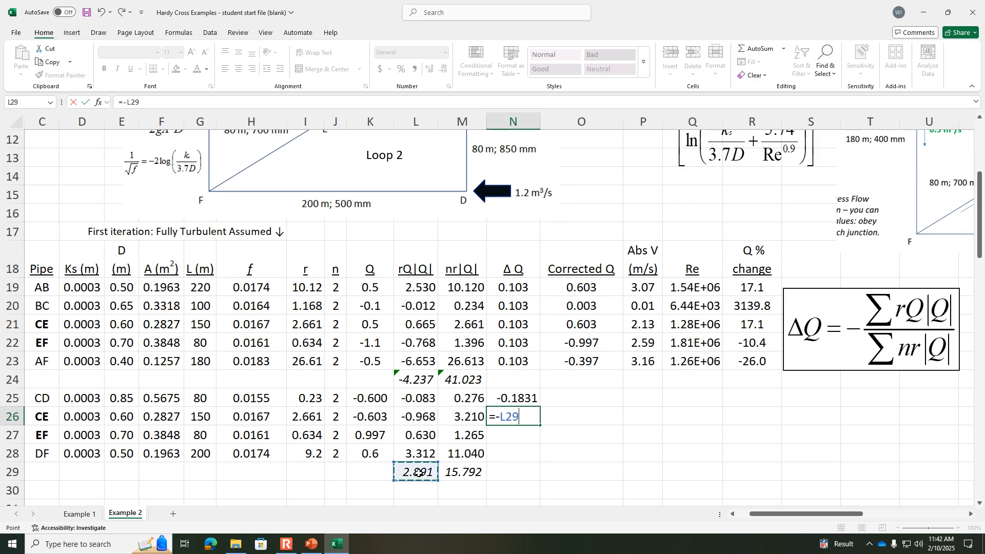
pyautogui.write('/')
pyautogui.click(456, 476)
pyautogui.write('=-')
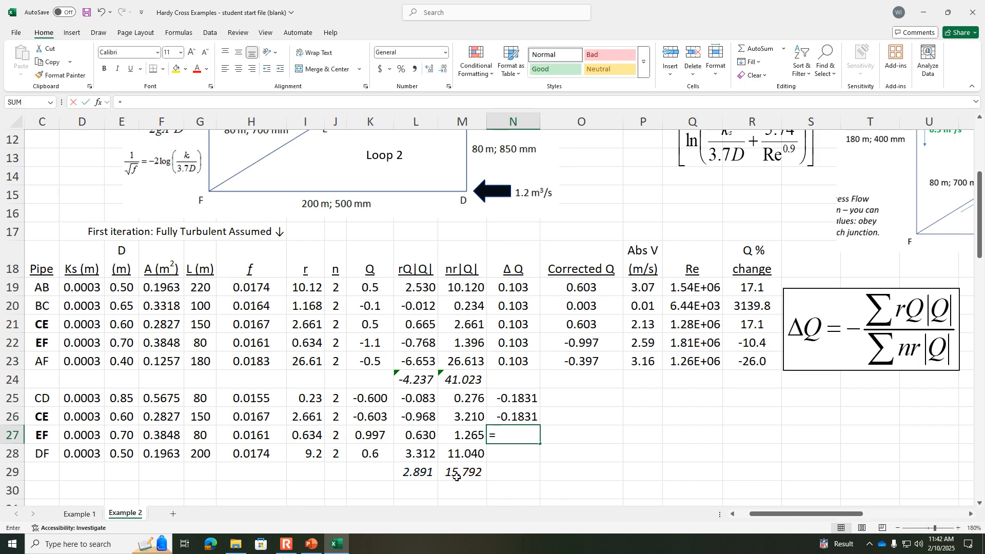
pyautogui.click(418, 471)
pyautogui.write('/')
pyautogui.click(458, 475)
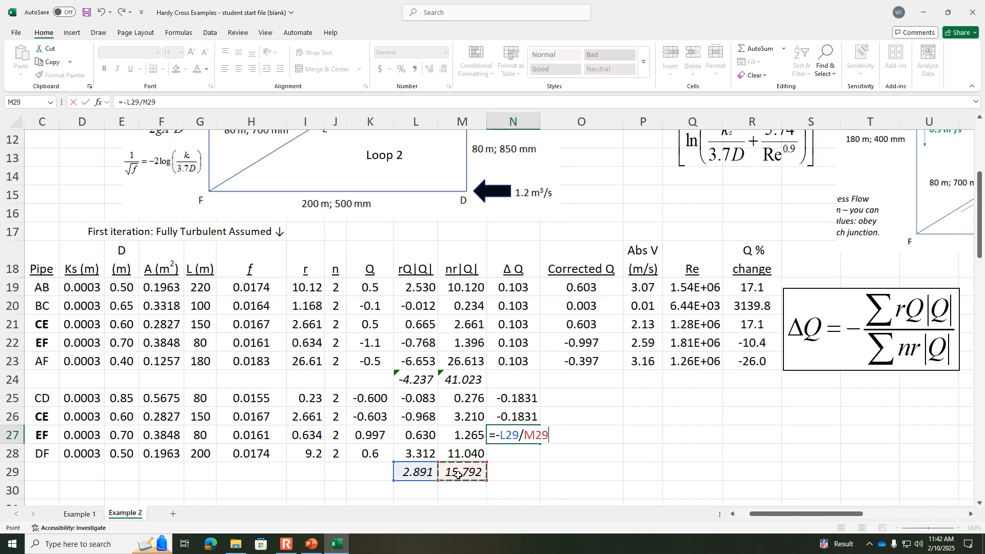
pyautogui.press('Return')
pyautogui.write('=-')
pyautogui.click(426, 474)
pyautogui.write('/')
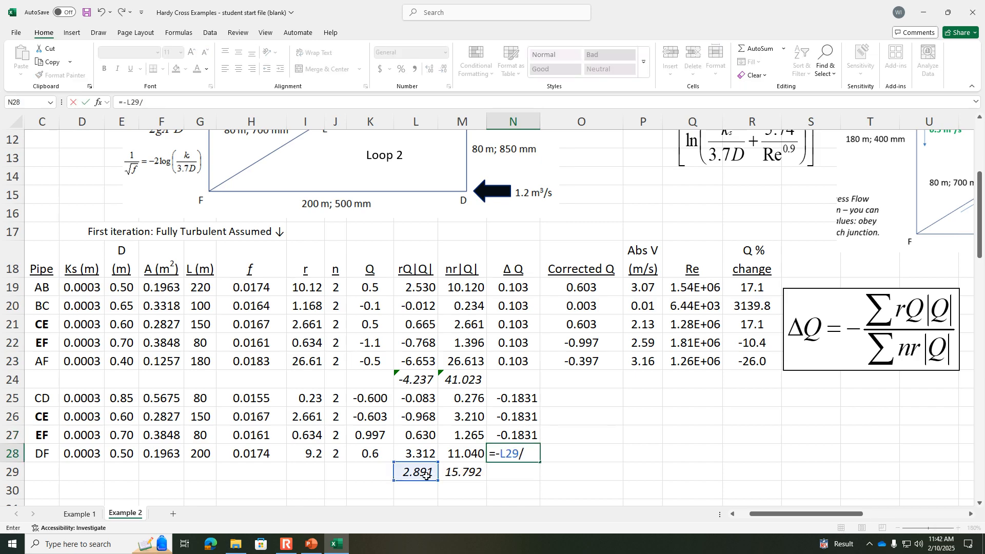
pyautogui.click(458, 473)
pyautogui.press('Return')
# Step: Calculate pipe CD's corrected flow in O25 with =K25+N25 and fill it down to pipe DF in O28
pyautogui.click(594, 390)
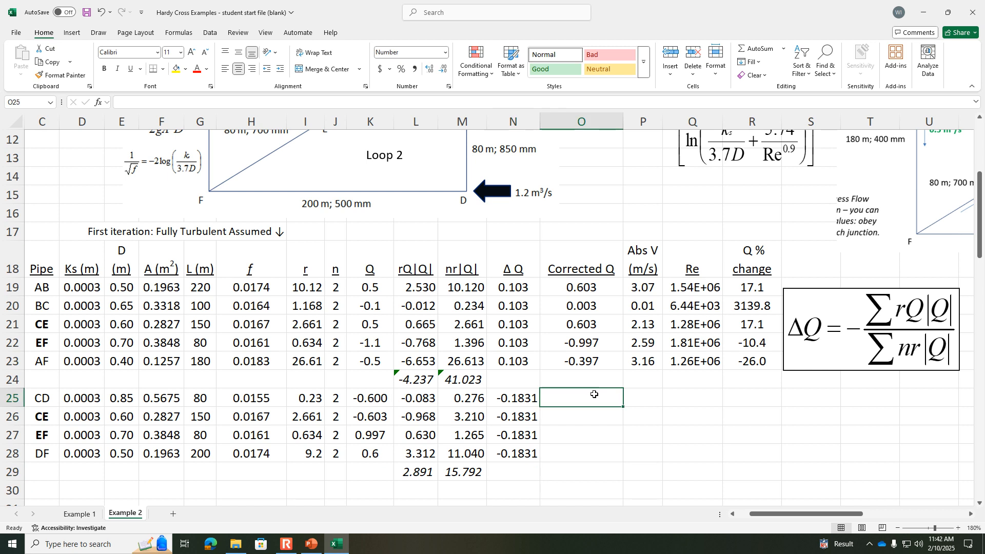
pyautogui.write('=')
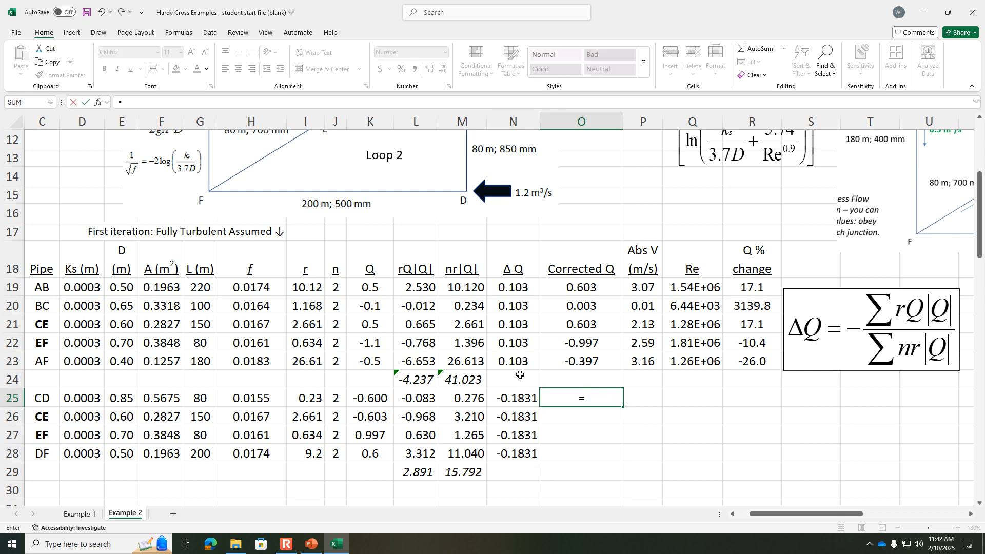
pyautogui.click(372, 401)
pyautogui.write('+')
pyautogui.click(522, 398)
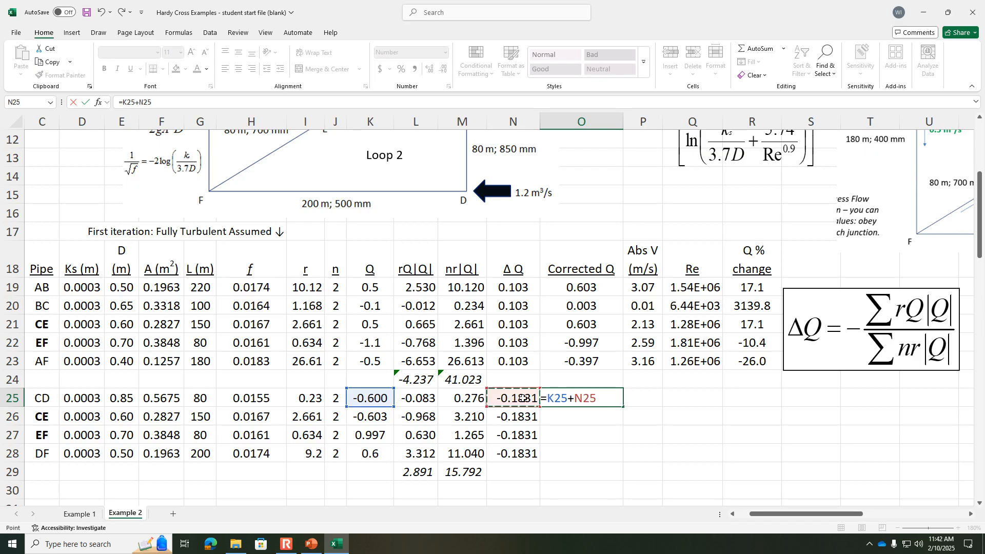
pyautogui.press('Return')
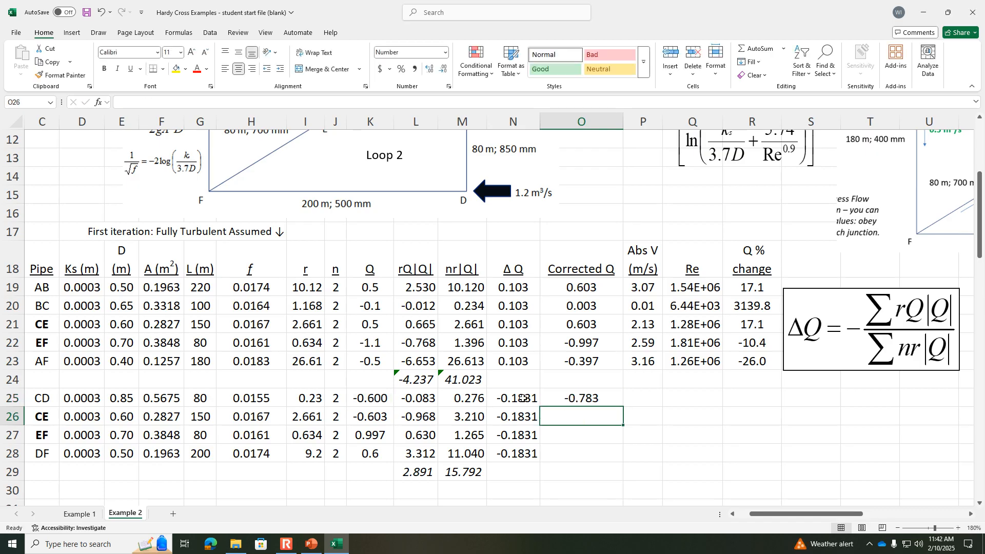
pyautogui.click(595, 397)
pyautogui.moveTo(622, 407); pyautogui.dragTo(621, 458)
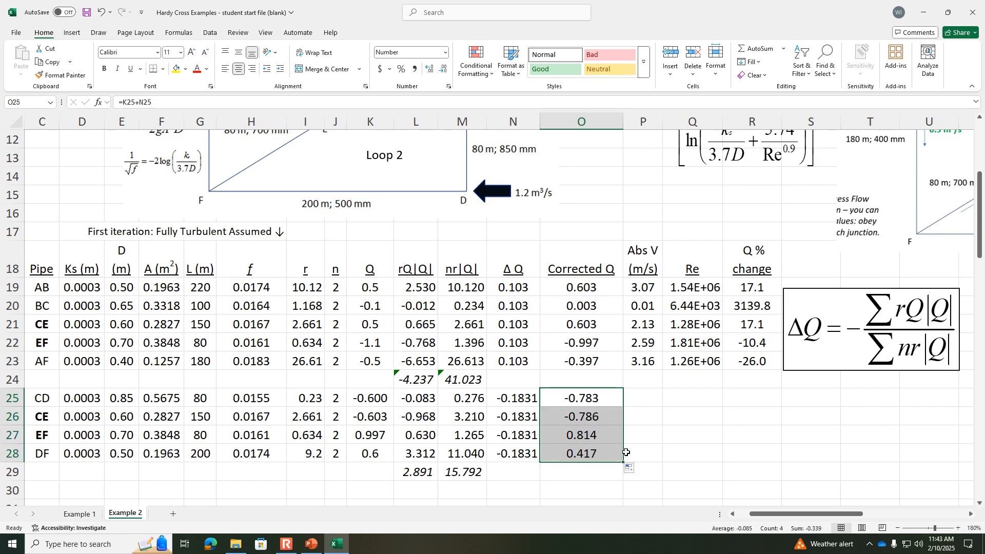
# Step: Copy pipe AB's absolute velocity formula from P19 to pipe CD in P25 and fill it down to pipe DF in P28
pyautogui.click(644, 288)
pyautogui.hotkey('ctrl', 'c')
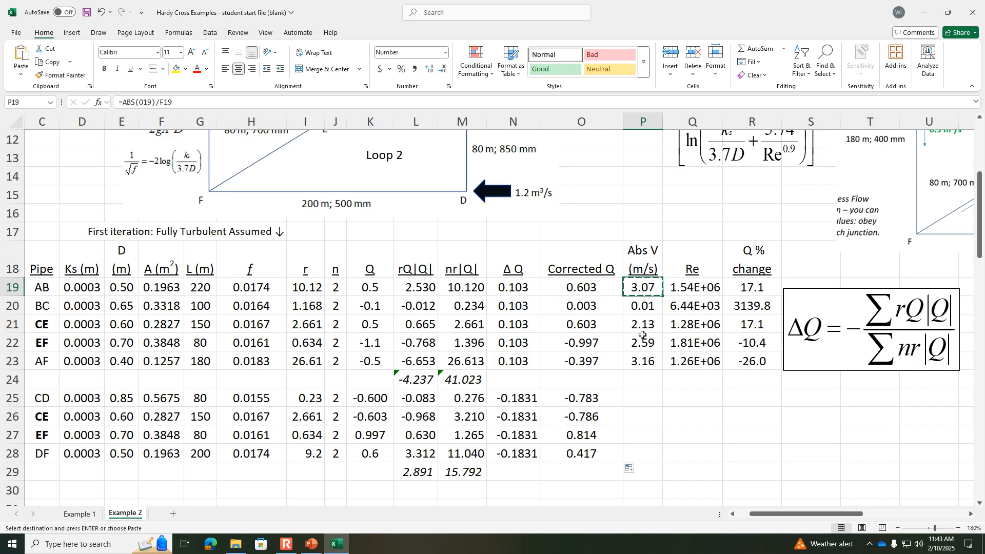
pyautogui.click(644, 397)
pyautogui.hotkey('ctrl', 'v')
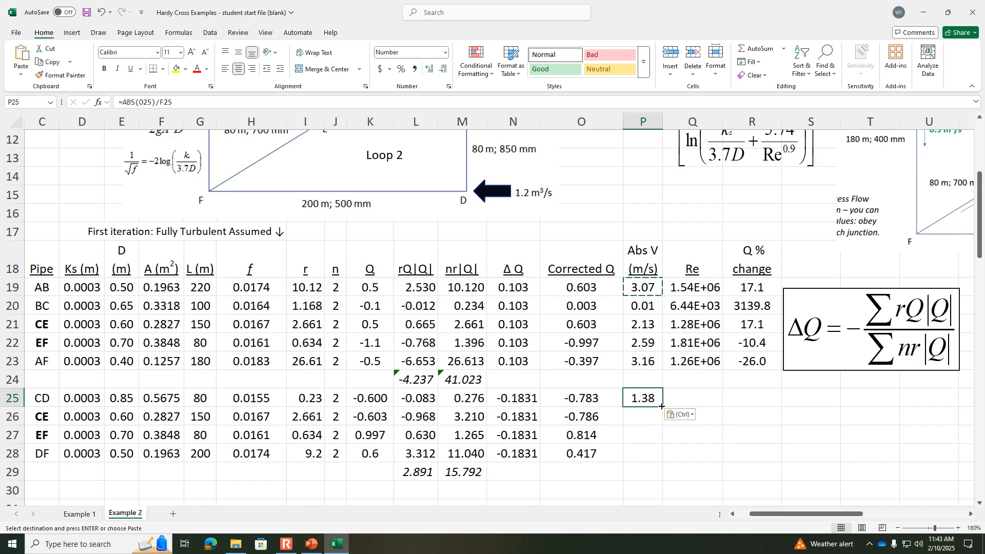
pyautogui.moveTo(662, 407); pyautogui.dragTo(662, 457)
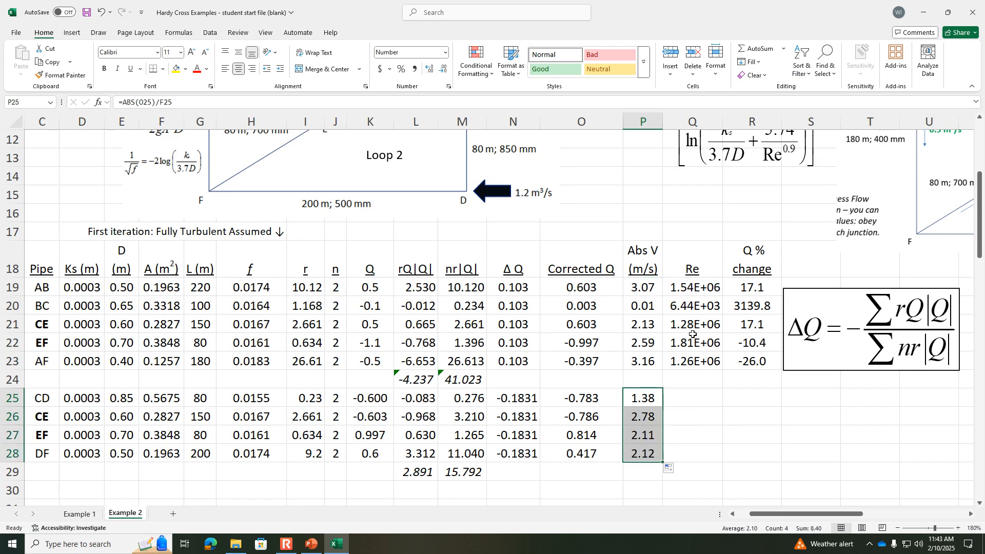
# Step: Copy pipe AF's Reynolds number formula from Q23 to pipe CD in Q25 and fill it down to pipe DF in Q28
pyautogui.click(693, 364)
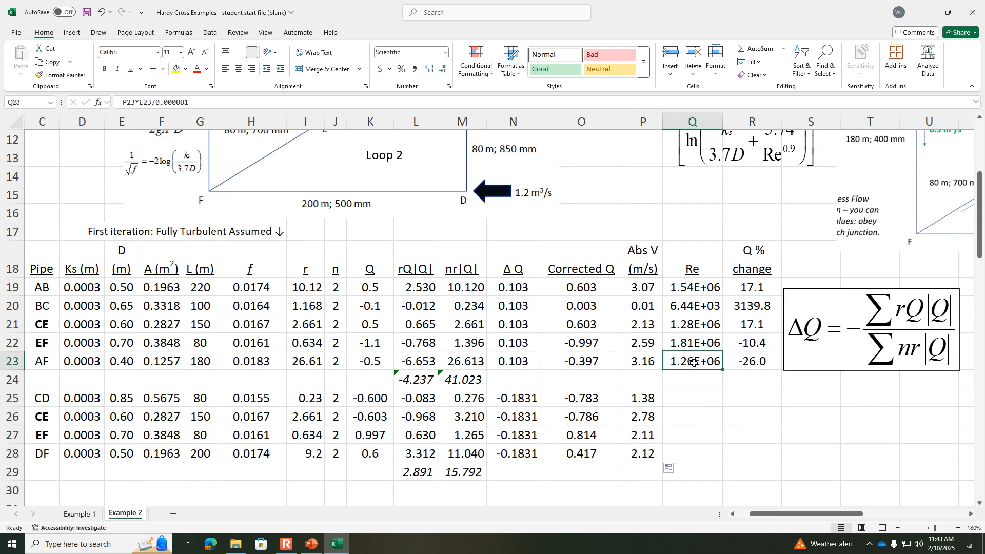
pyautogui.hotkey('ctrl', 'c')
pyautogui.click(695, 392)
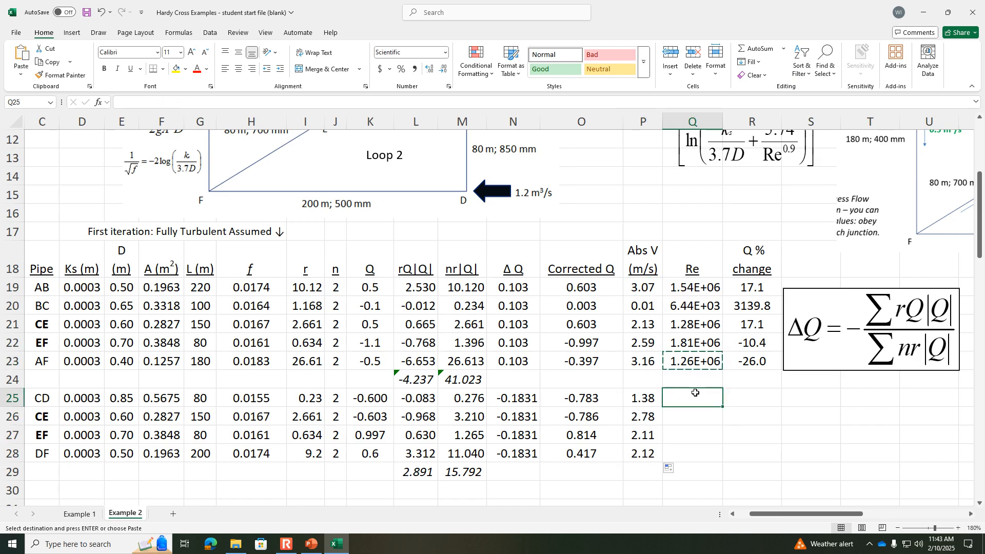
pyautogui.hotkey('ctrl', 'v')
pyautogui.moveTo(722, 407); pyautogui.dragTo(722, 463)
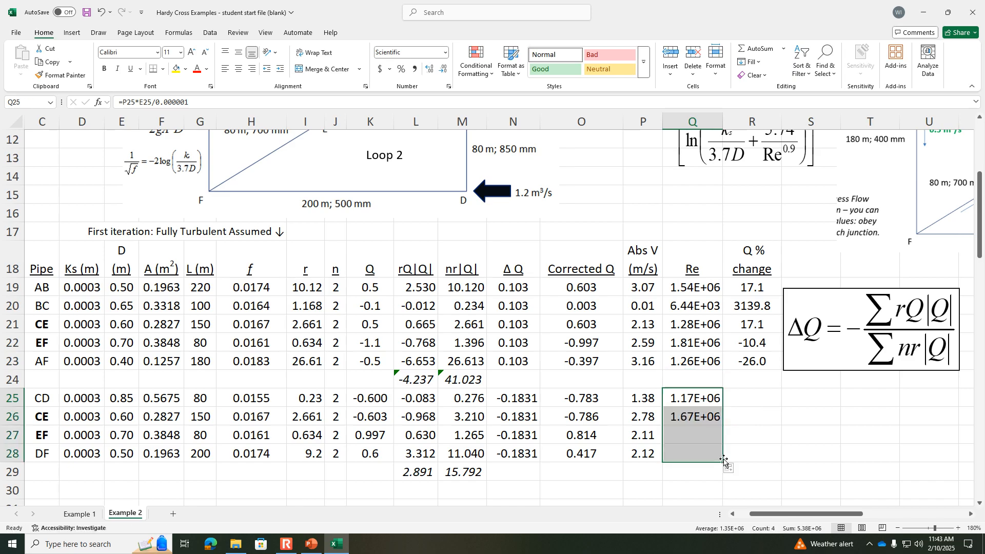
# Step: Copy pipe AB's Q % change formula from R19 to pipe CD in R25 and fill it down to pipe DF in R28
pyautogui.click(757, 398)
pyautogui.click(752, 287)
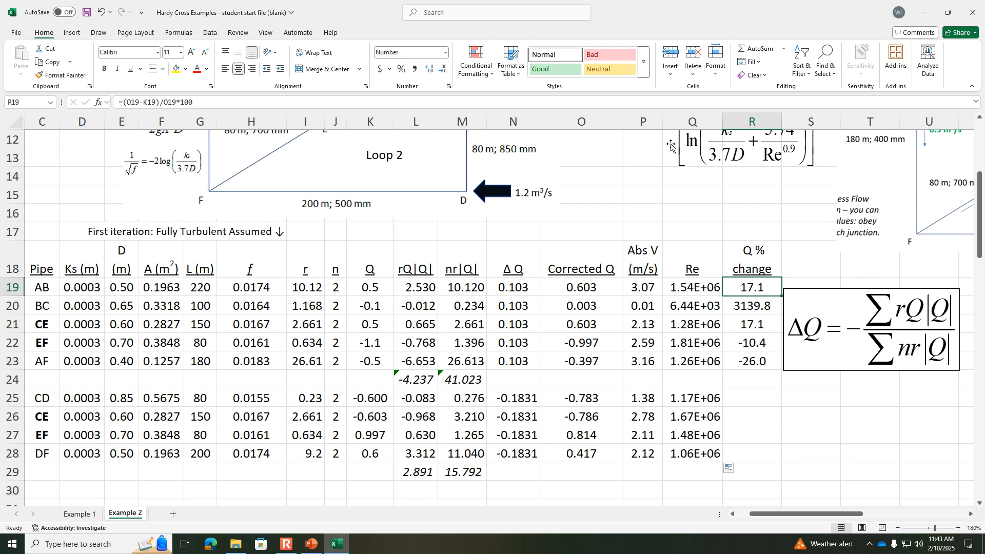
pyautogui.press('F2')
pyautogui.press('Escape')
pyautogui.hotkey('ctrl', 'c')
pyautogui.click(755, 398)
pyautogui.hotkey('ctrl', 'v')
pyautogui.moveTo(780, 406); pyautogui.dragTo(777, 465)
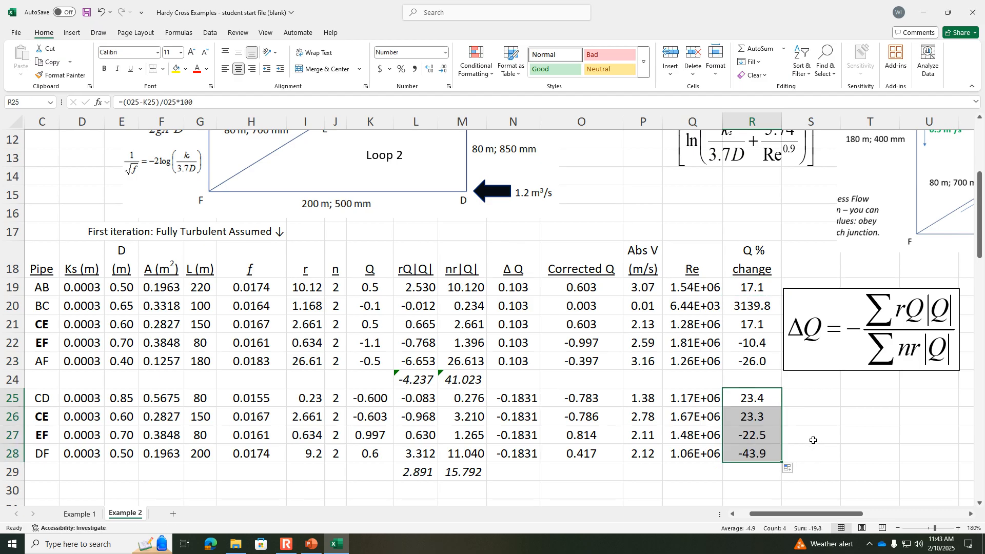
pyautogui.click(810, 439)
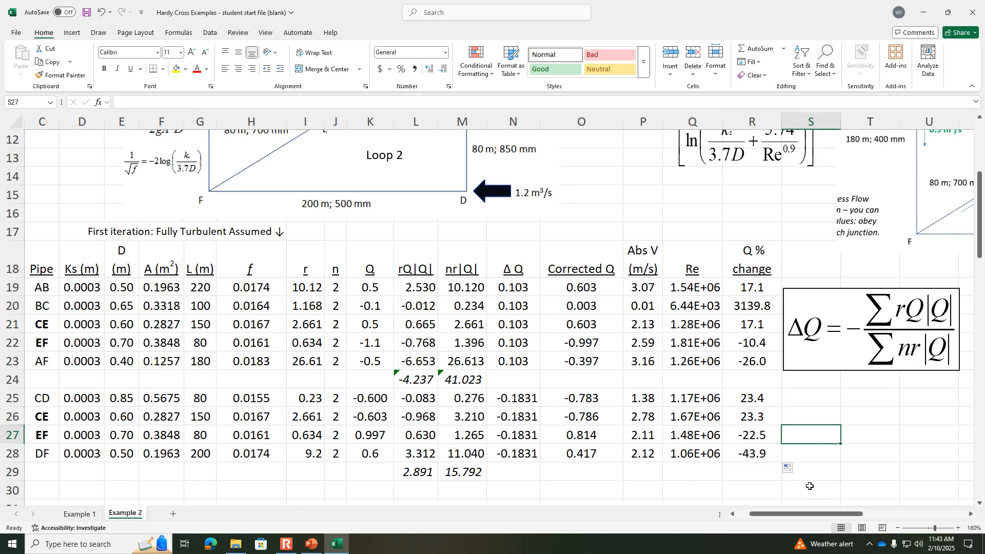
# Step: Start the second iteration's block by entering 2 in the Iteration column at A30
pyautogui.moveTo(772, 513); pyautogui.dragTo(758, 515)
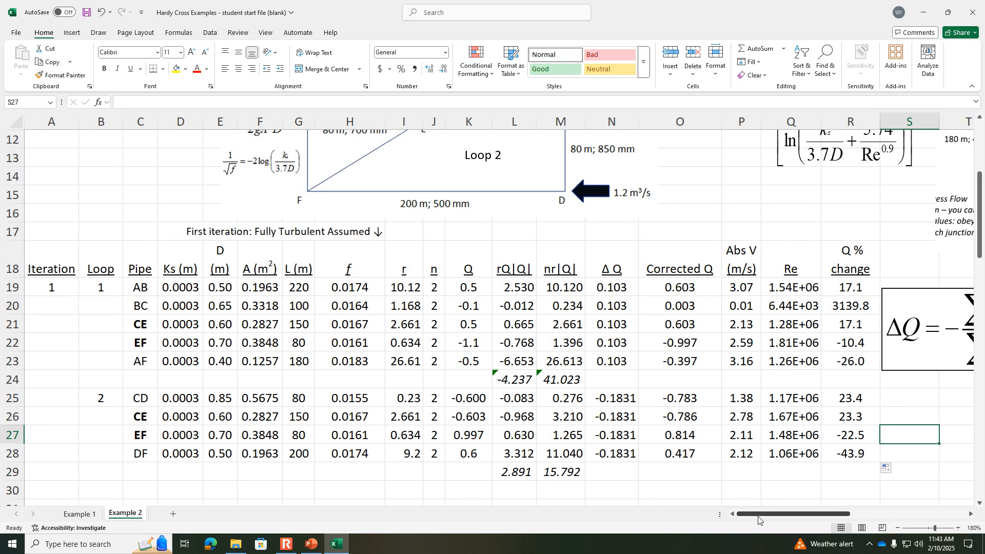
pyautogui.click(897, 528)
pyautogui.click(897, 528)
pyautogui.click(897, 529)
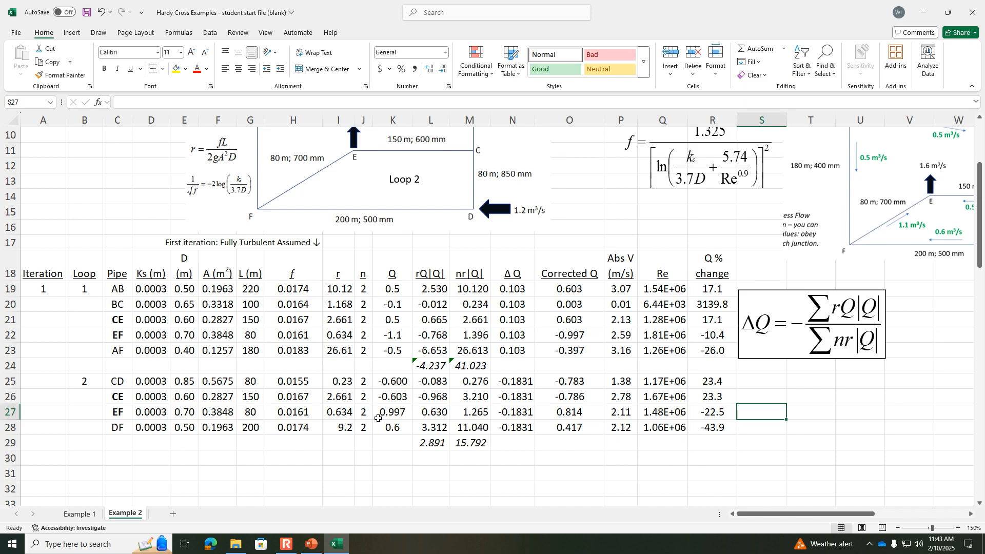
pyautogui.click(38, 460)
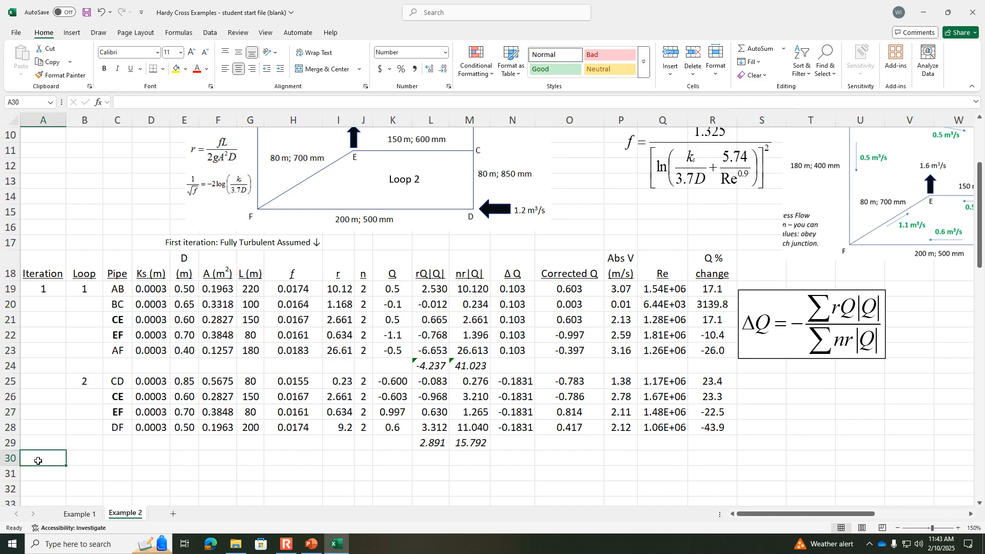
pyautogui.write('2')
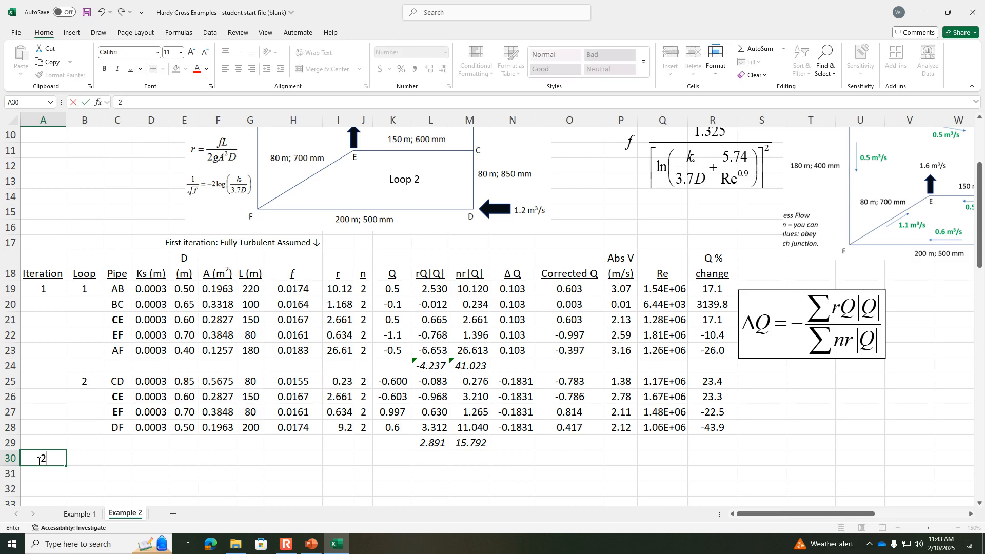
pyautogui.press('Tab')
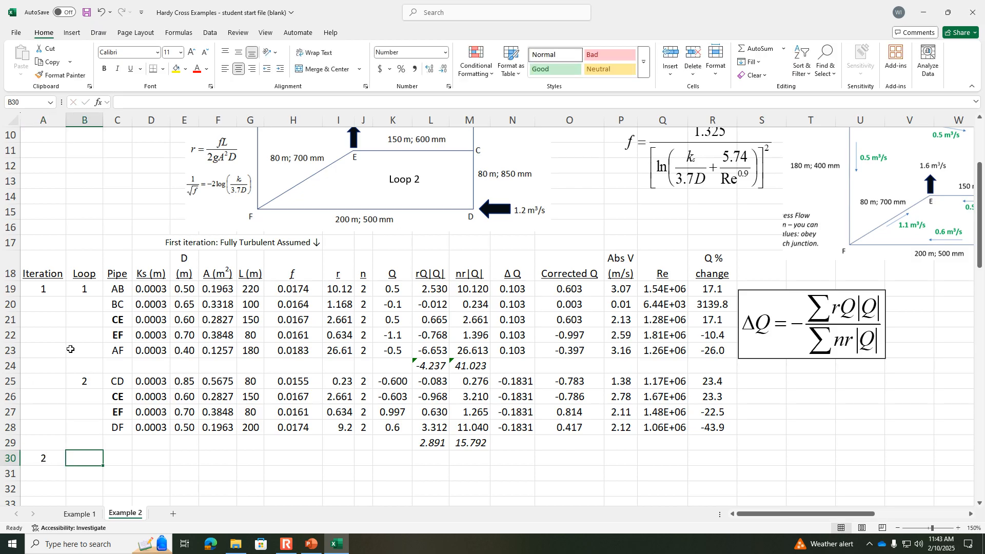
# Step: Copy the loop numbers and pipe properties in B19:G28 to the second iteration, starting at B30
pyautogui.click(82, 288)
pyautogui.moveTo(84, 289); pyautogui.dragTo(244, 432)
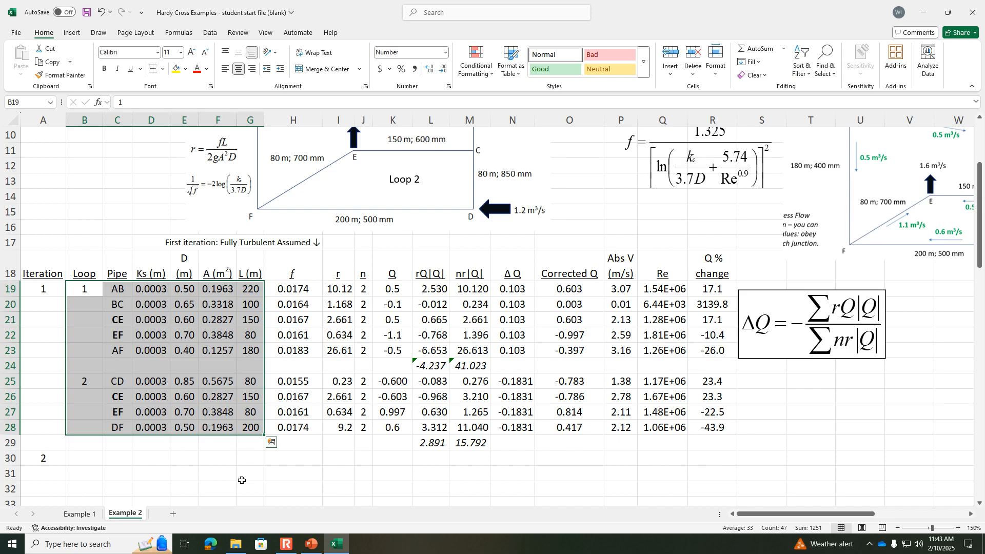
pyautogui.hotkey('ctrl', 'c')
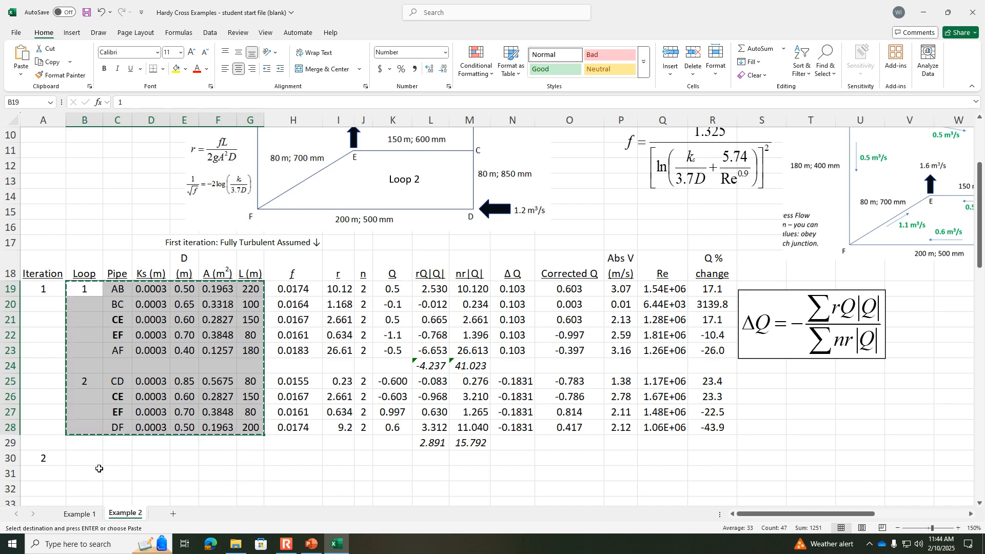
pyautogui.click(86, 460)
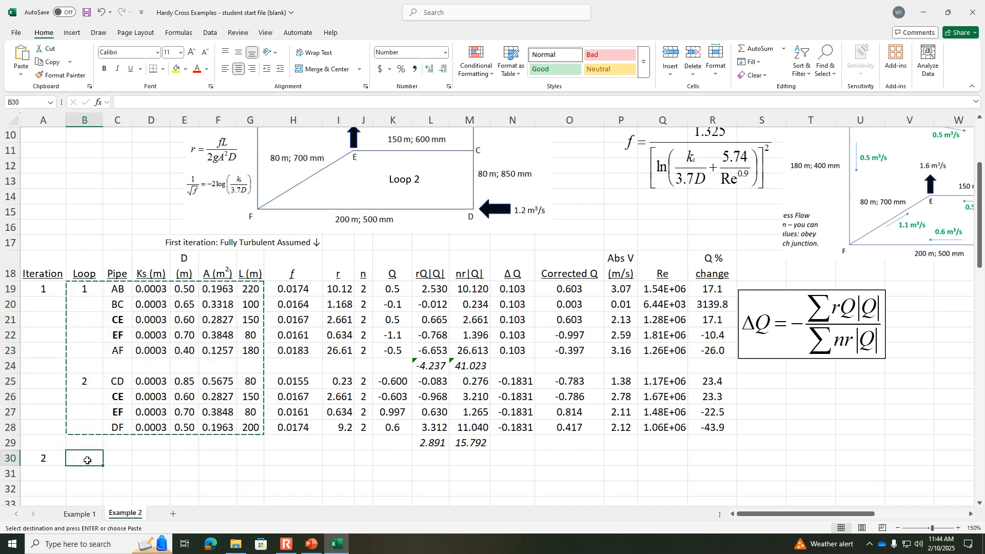
pyautogui.hotkey('ctrl', 'v')
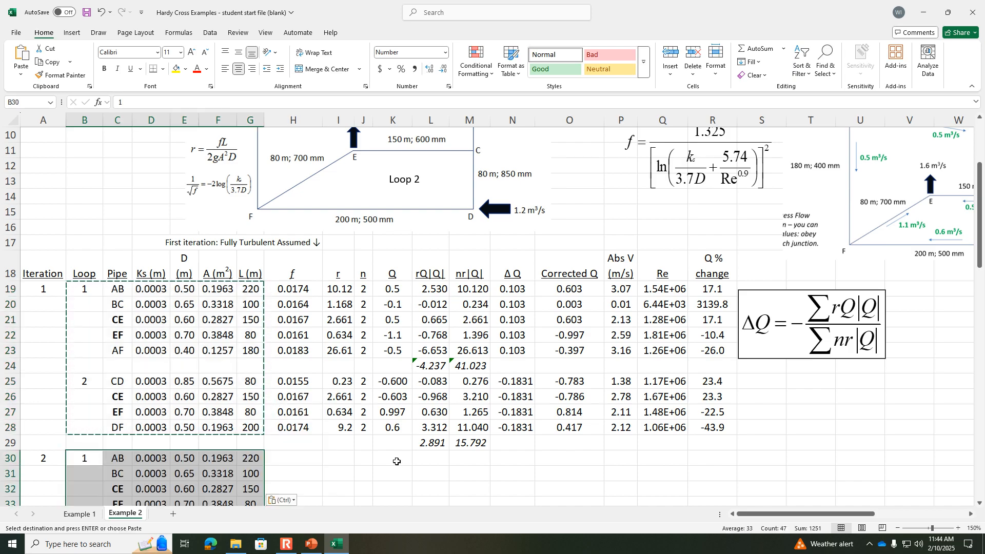
# Step: Check the friction factor formula in H19 and move the Reynolds-based f equation below the ΔQ equation, beside the second iteration's first rows
pyautogui.click(396, 461)
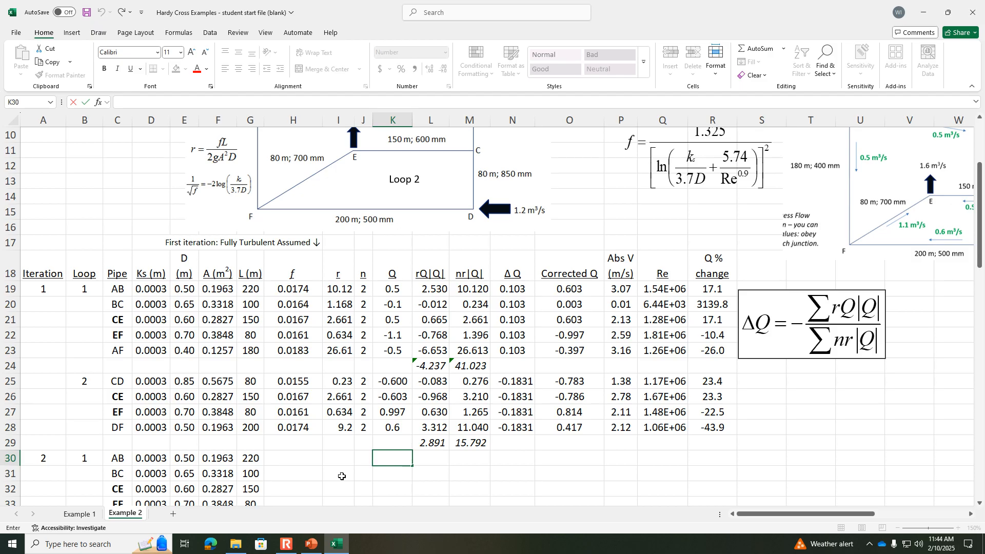
pyautogui.click(300, 291)
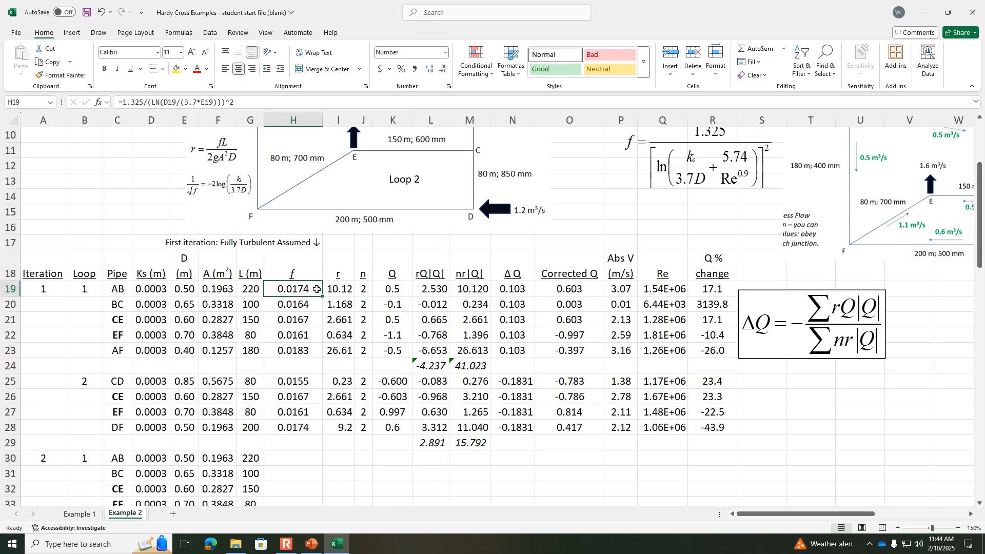
pyautogui.moveTo(702, 161); pyautogui.dragTo(840, 459)
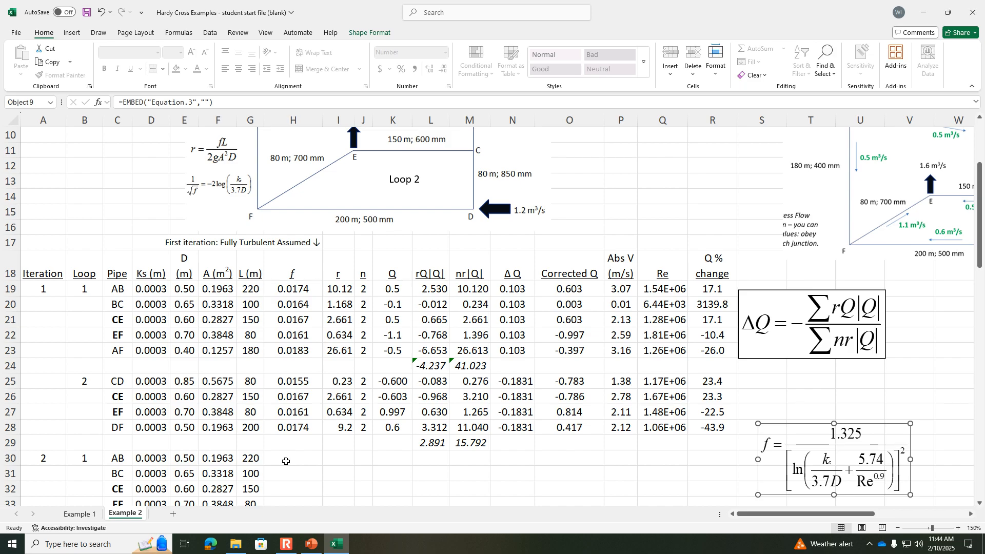
# Step: Enter pipe AB's Reynolds-based friction factor formula =1.325/(ln(D30/3.7/E30+5.74/Q19^.9))^2 in H30
pyautogui.click(285, 461)
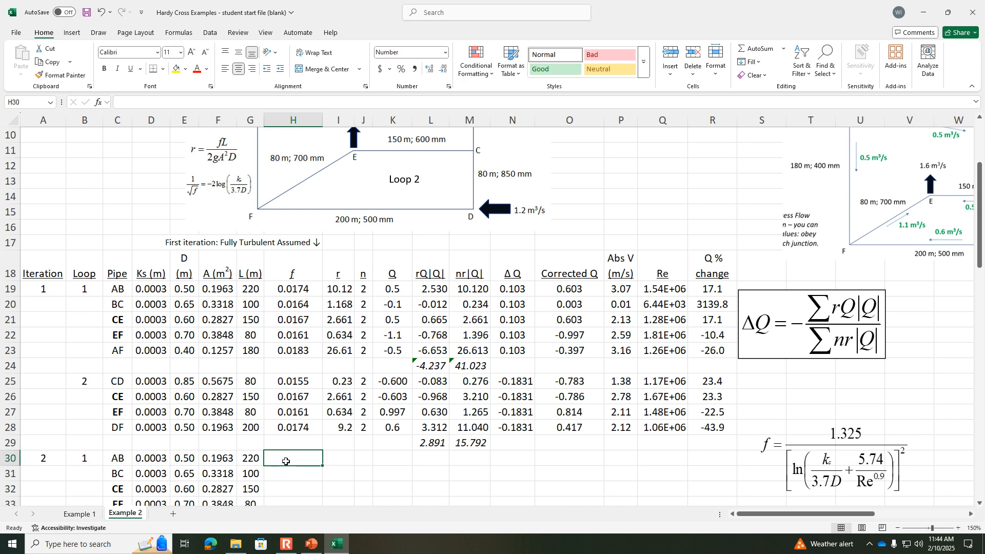
pyautogui.write('=1.325/')
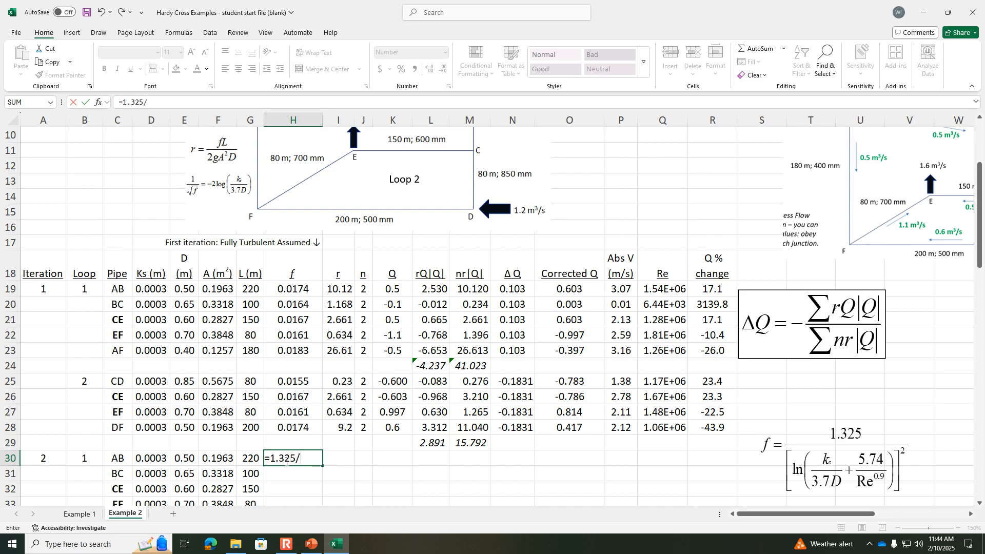
pyautogui.write('(ln(')
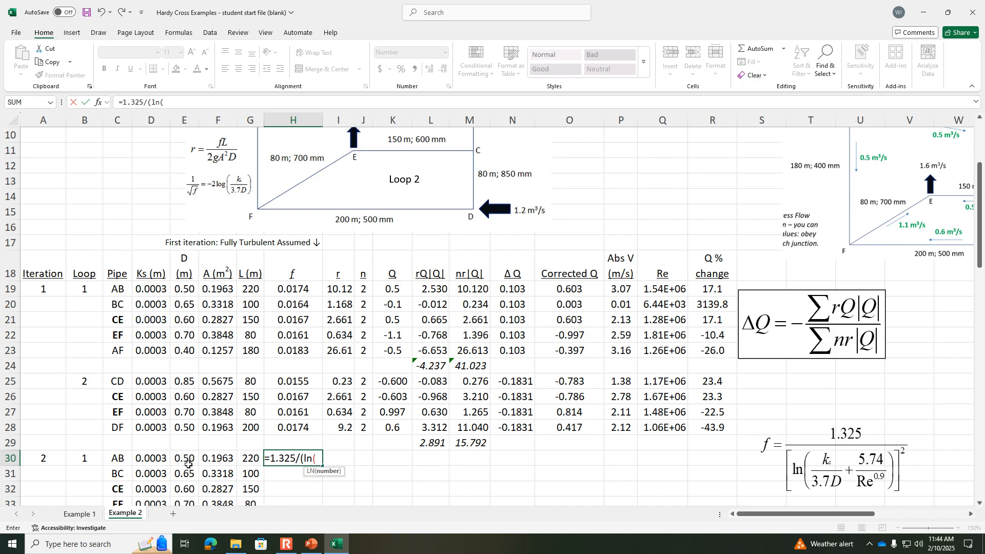
pyautogui.click(155, 460)
pyautogui.write('/3')
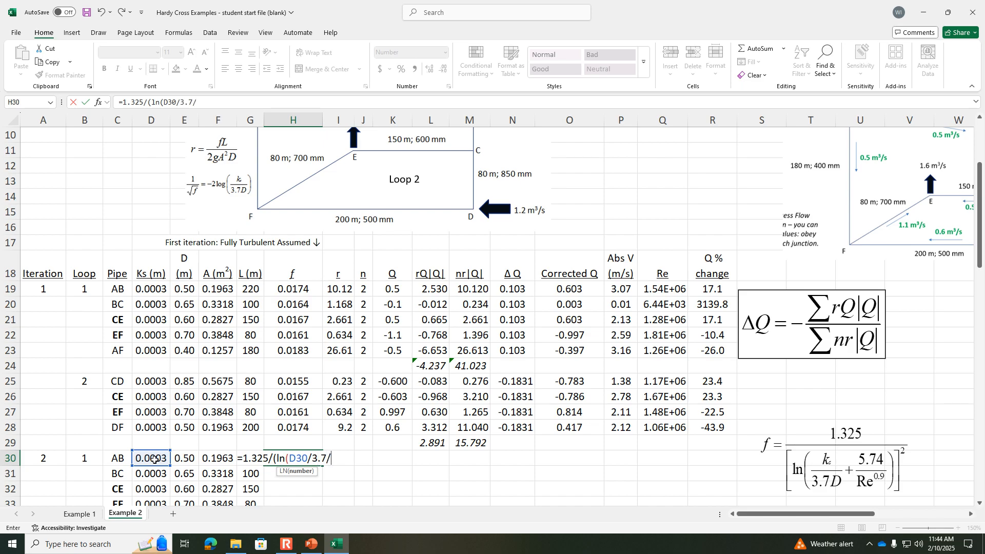
pyautogui.write('.7/')
pyautogui.click(179, 460)
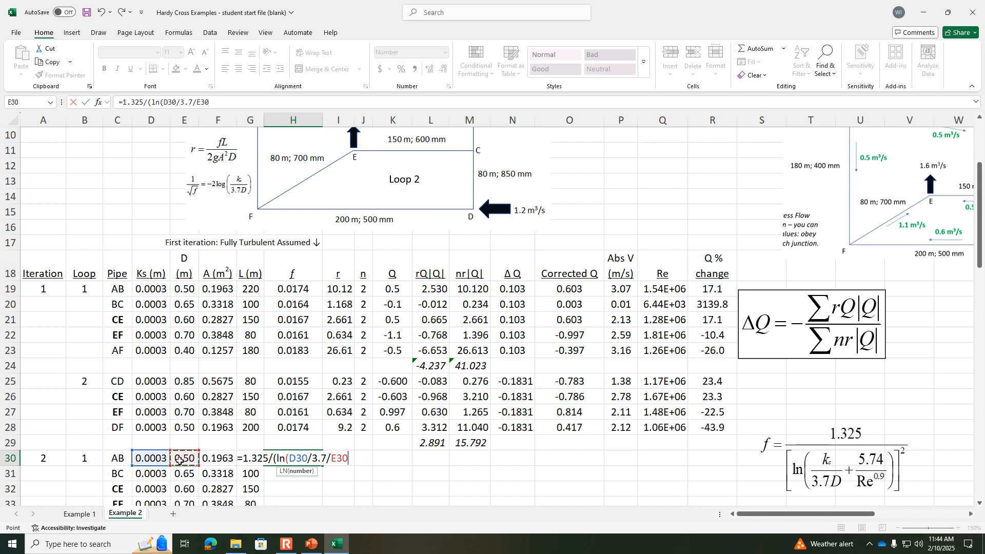
pyautogui.write('+')
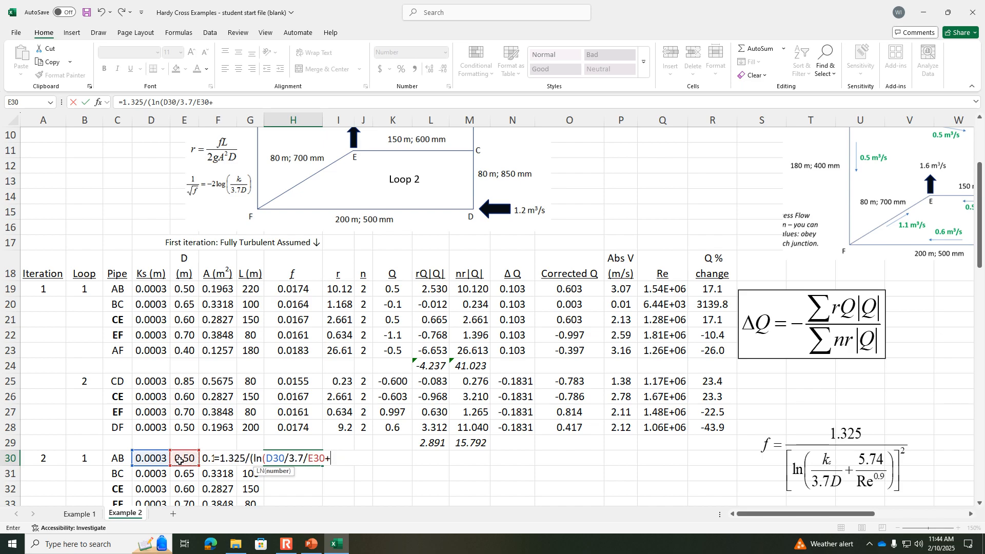
pyautogui.write('5.74/')
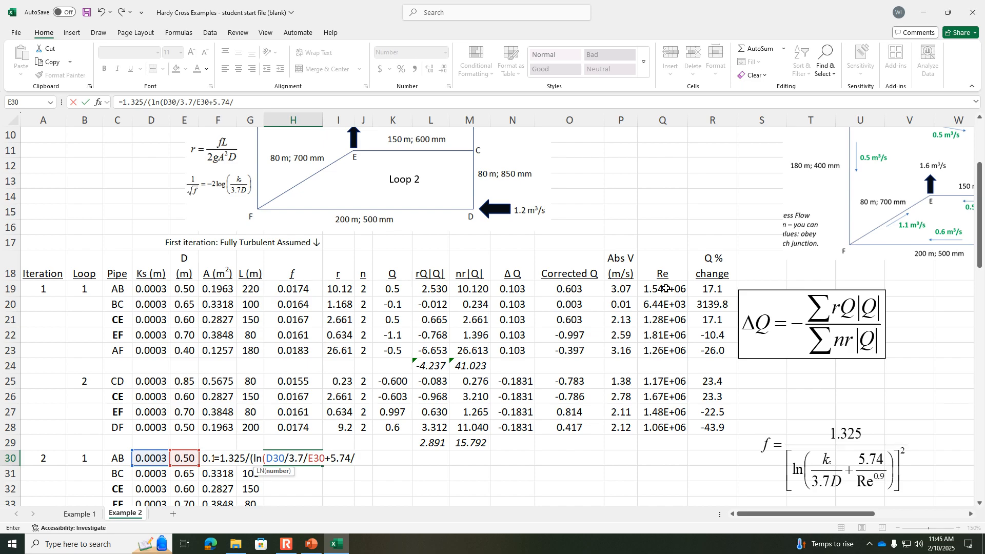
pyautogui.click(665, 288)
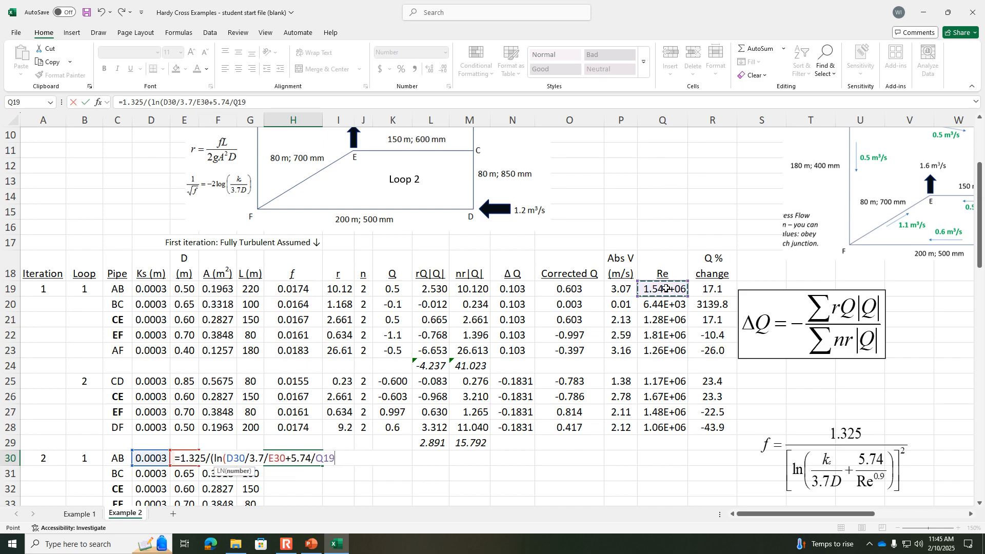
pyautogui.write('^.9))^2')
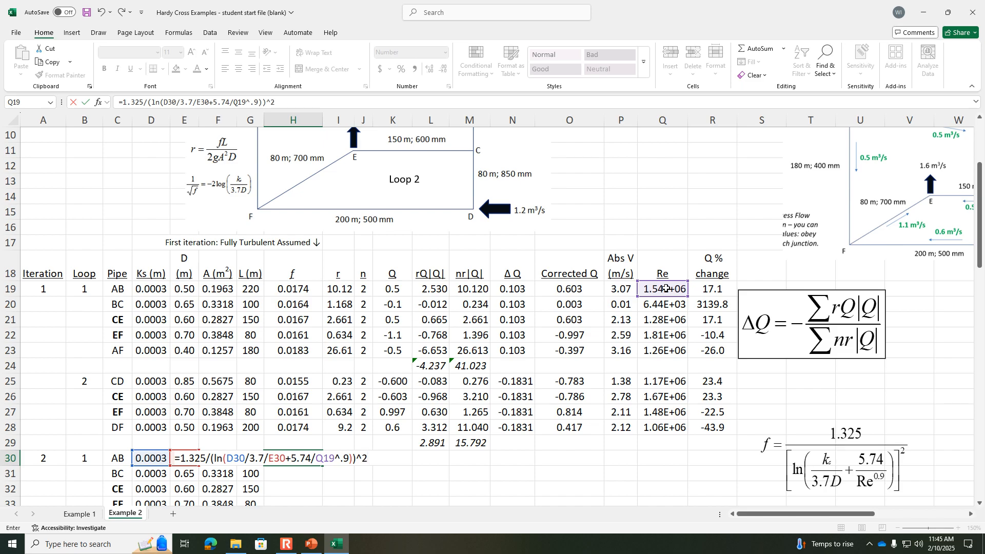
pyautogui.press('Return')
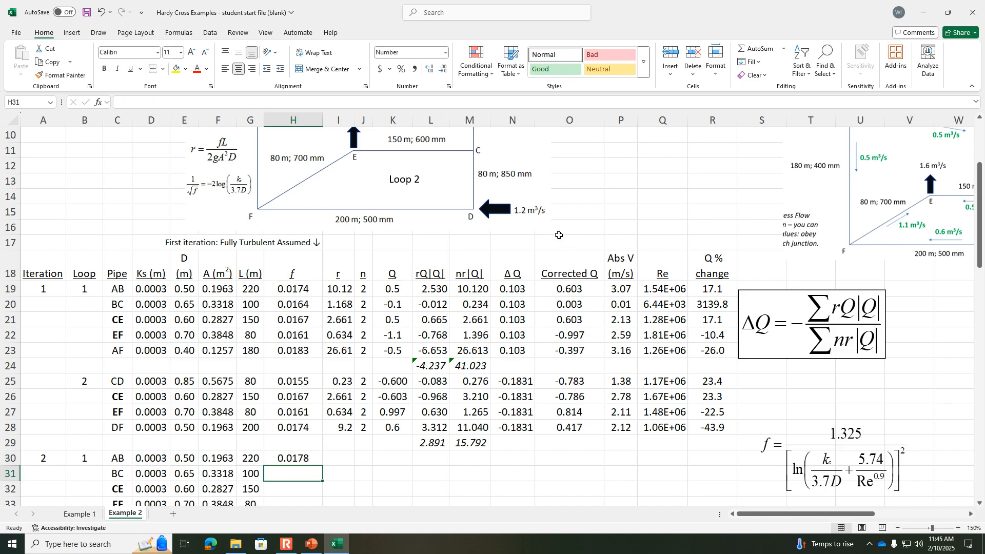
# Step: Compare the f formulas in H19 and H30, fill H30 down to pipe DF in H39, and clear H35 between the loops
pyautogui.click(282, 289)
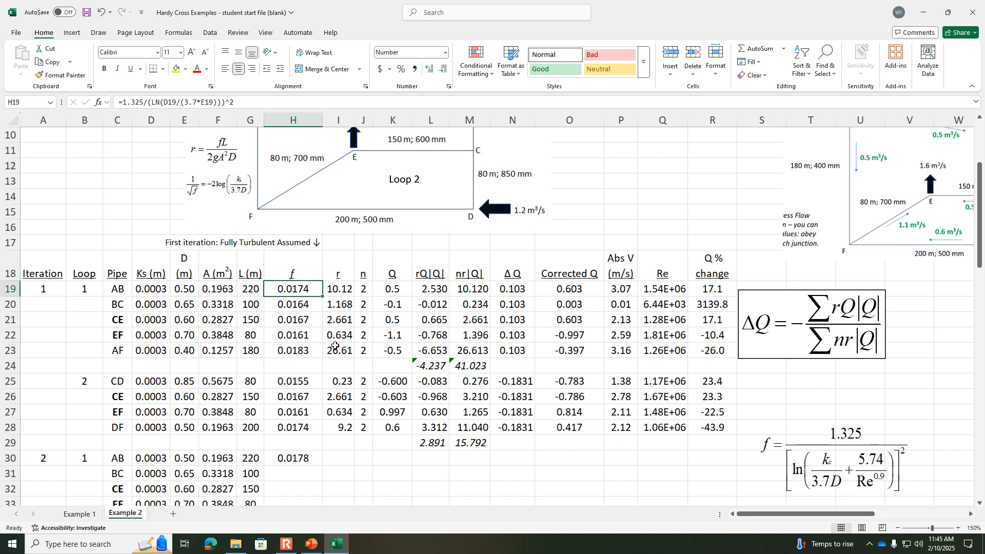
pyautogui.click(310, 457)
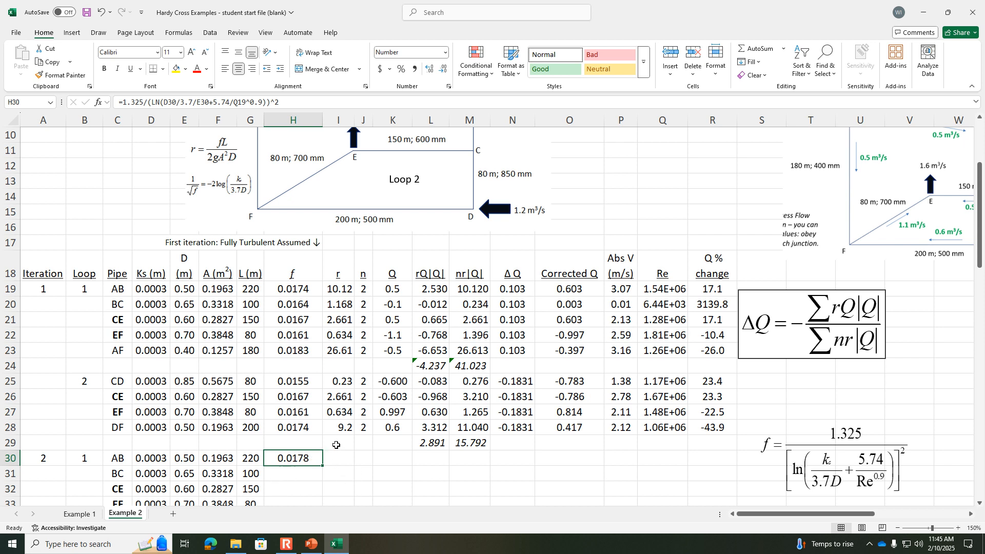
pyautogui.scroll(-3, 335, 445)
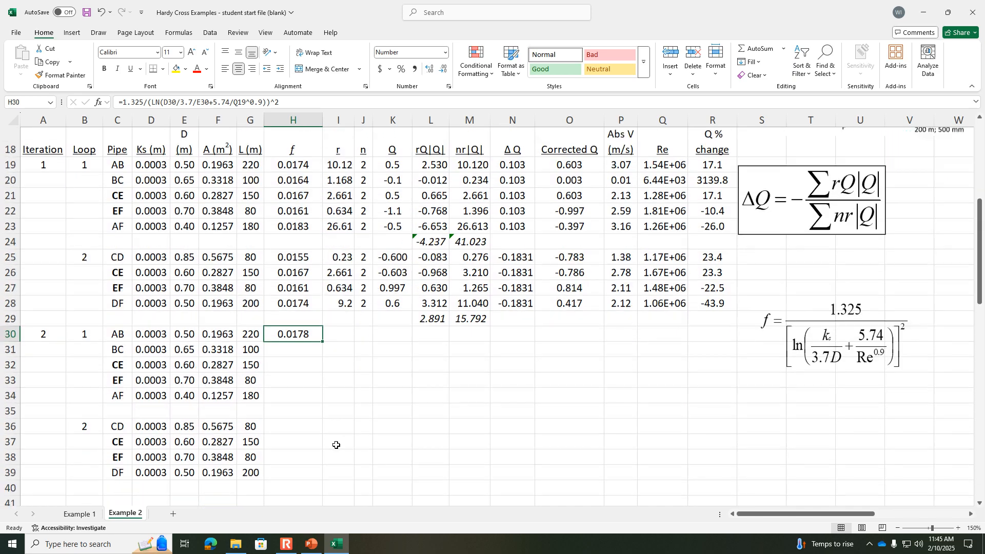
pyautogui.moveTo(323, 327); pyautogui.dragTo(326, 465)
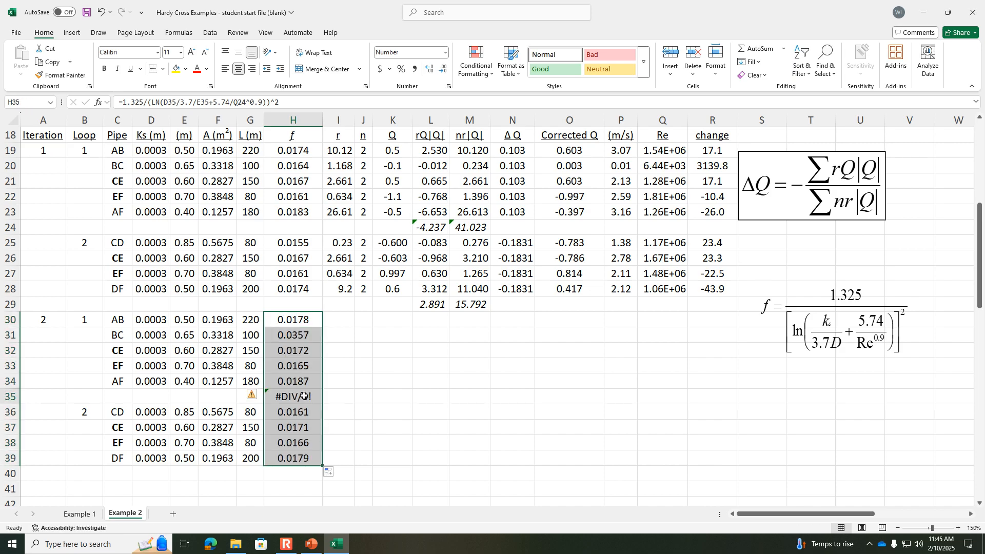
pyautogui.click(305, 396)
pyautogui.press('Delete')
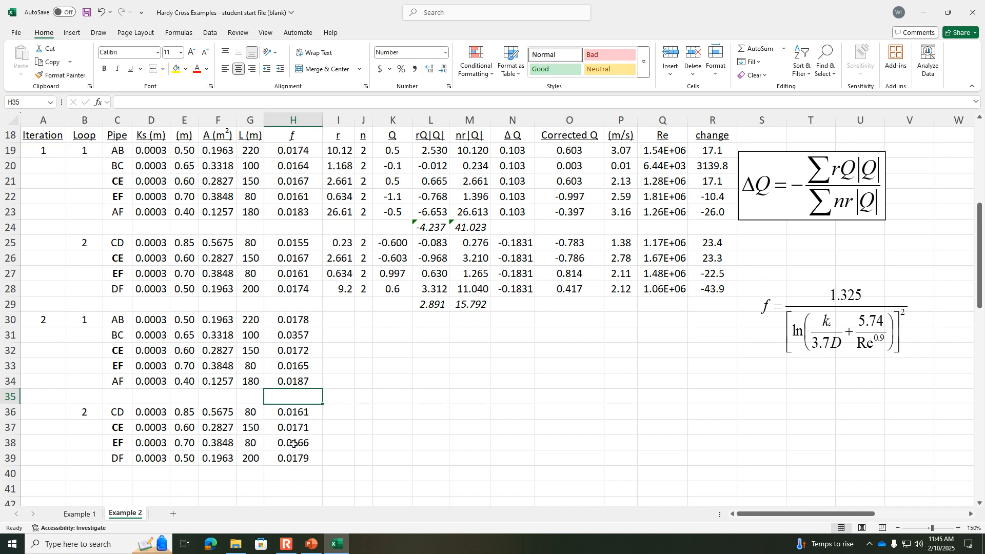
# Step: Compare the second iteration's friction factors and formulas for shared pipe EF in H33 and H38
pyautogui.click(299, 365)
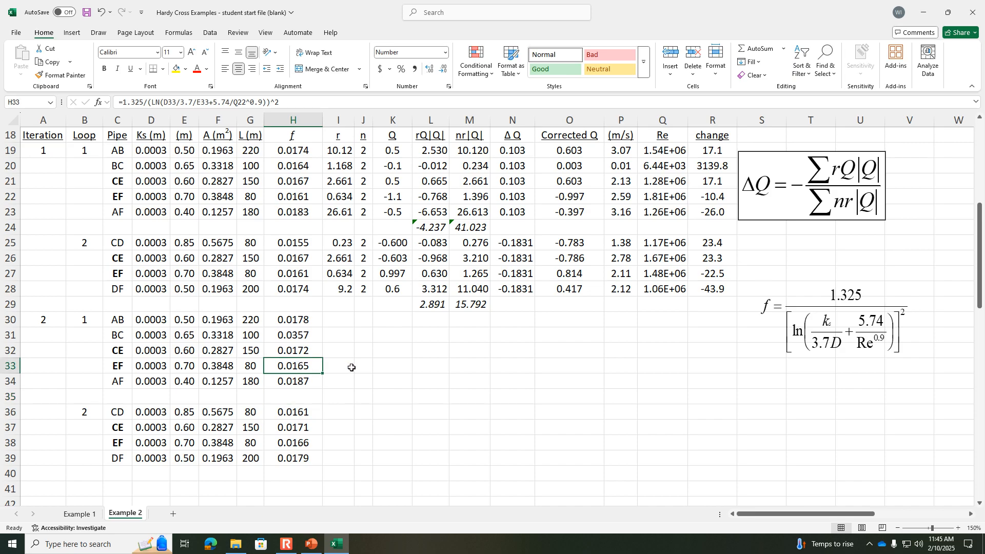
pyautogui.click(291, 440)
pyautogui.click(298, 363)
pyautogui.click(297, 439)
pyautogui.click(302, 367)
pyautogui.click(297, 446)
pyautogui.click(298, 368)
# Step: Copy the r formulas in I19:I28 to the second iteration, starting at I30
pyautogui.scroll(1, 374, 392)
pyautogui.click(337, 369)
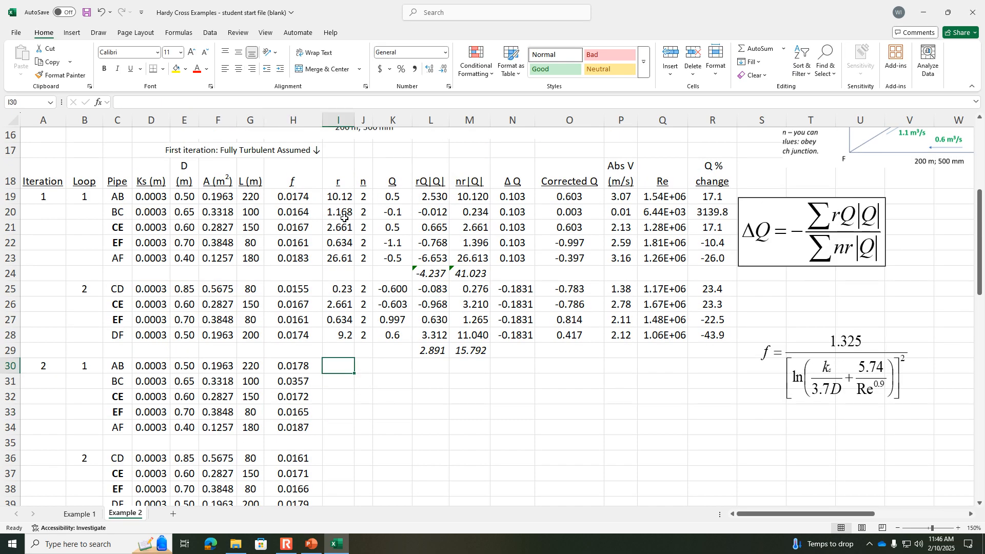
pyautogui.moveTo(340, 197); pyautogui.dragTo(340, 334)
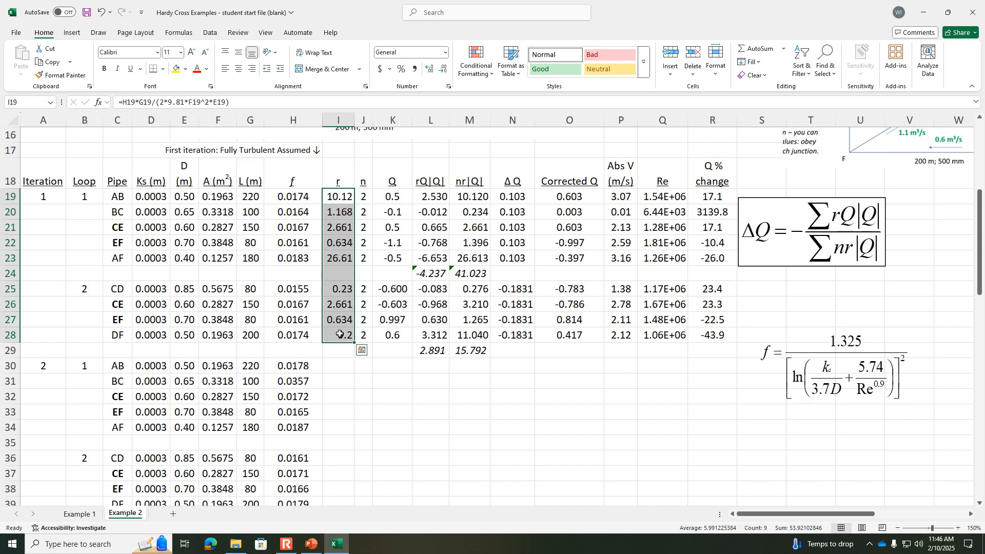
pyautogui.hotkey('ctrl', 'c')
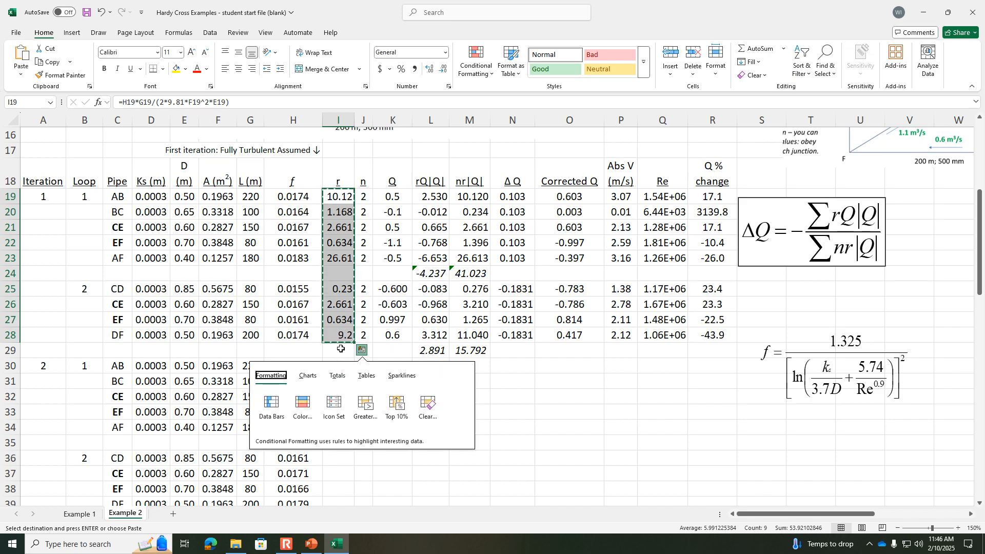
pyautogui.click(340, 349)
pyautogui.click(339, 366)
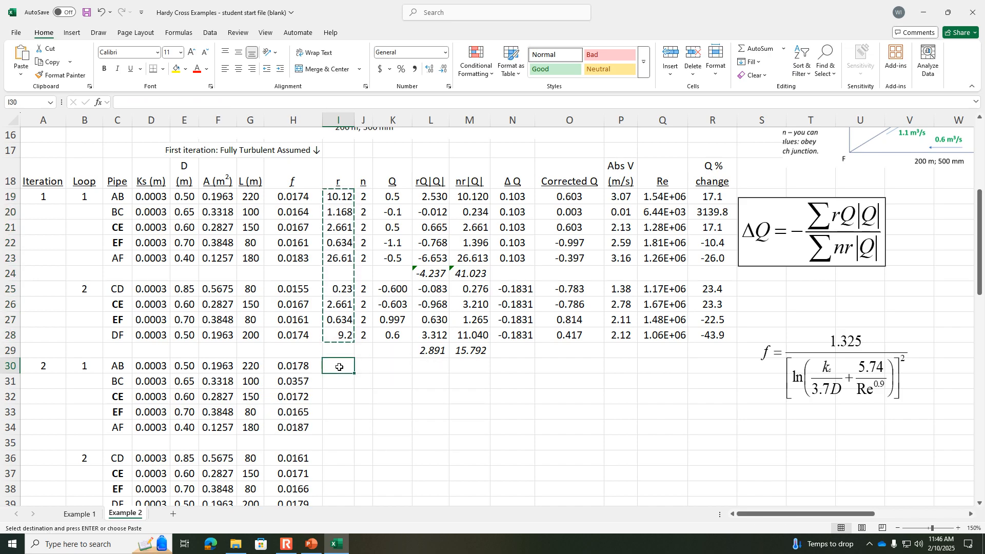
pyautogui.hotkey('ctrl', 'v')
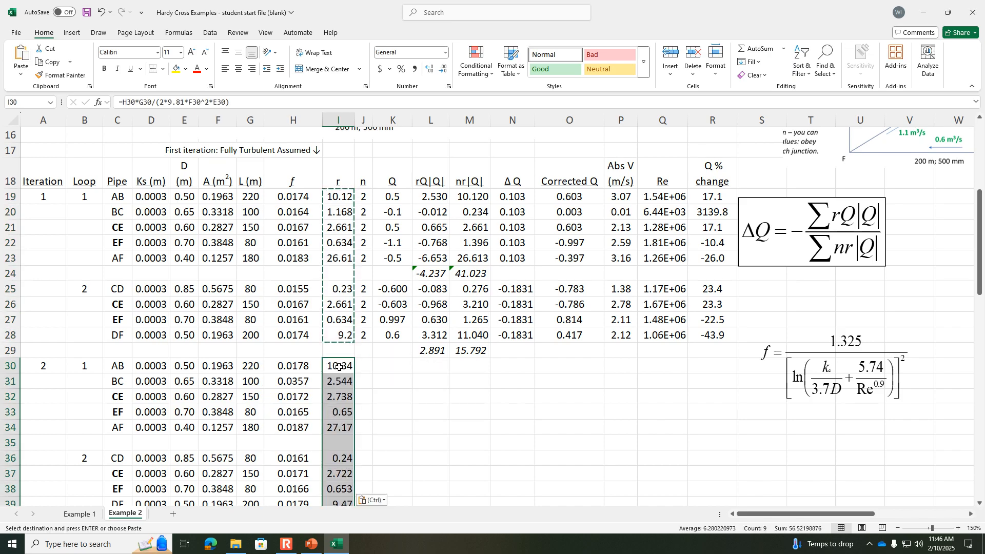
pyautogui.click(370, 375)
pyautogui.press('Escape')
# Step: Copy the n values in J19:J28 to the second iteration, starting at J30
pyautogui.moveTo(363, 196); pyautogui.dragTo(359, 334)
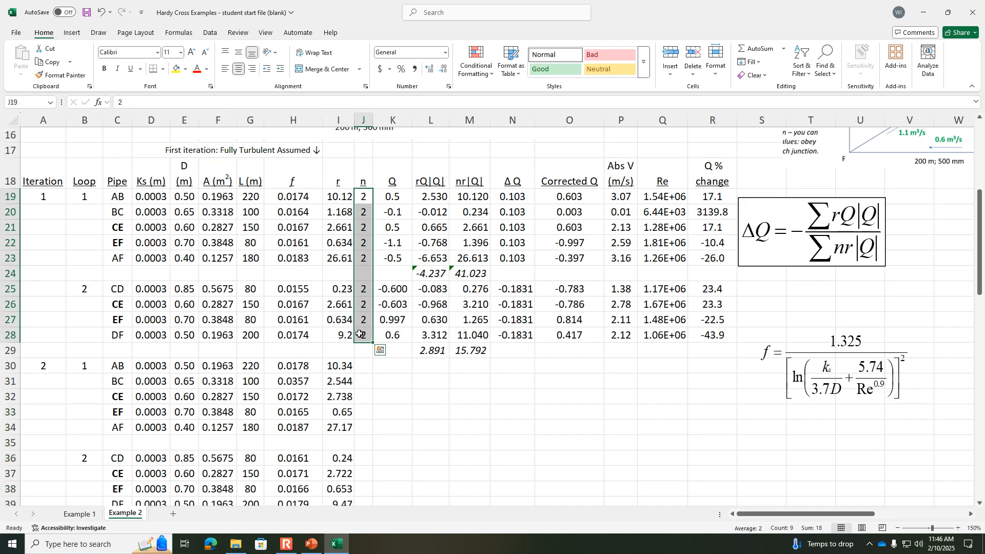
pyautogui.hotkey('ctrl', 'c')
pyautogui.click(364, 365)
pyautogui.hotkey('ctrl', 'v')
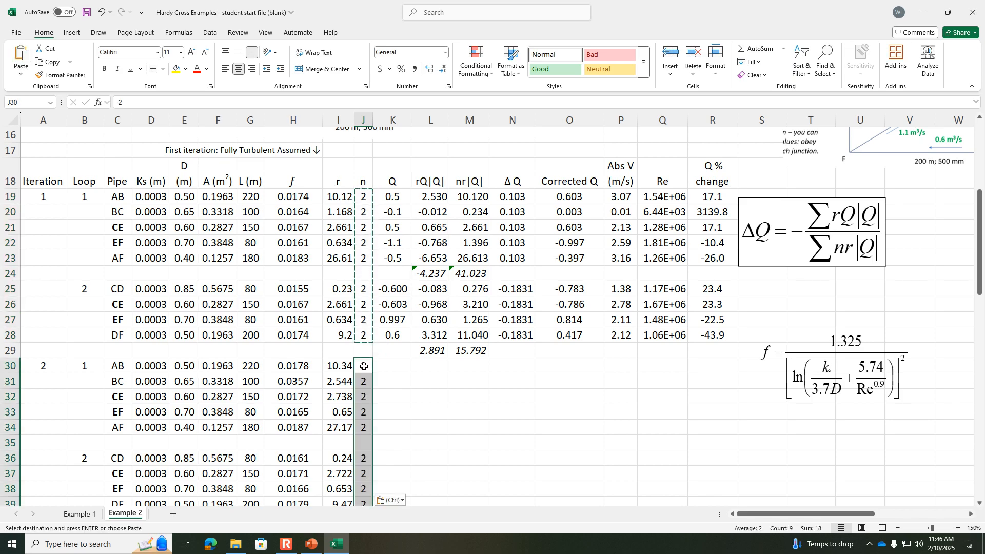
pyautogui.click(397, 378)
pyautogui.click(397, 361)
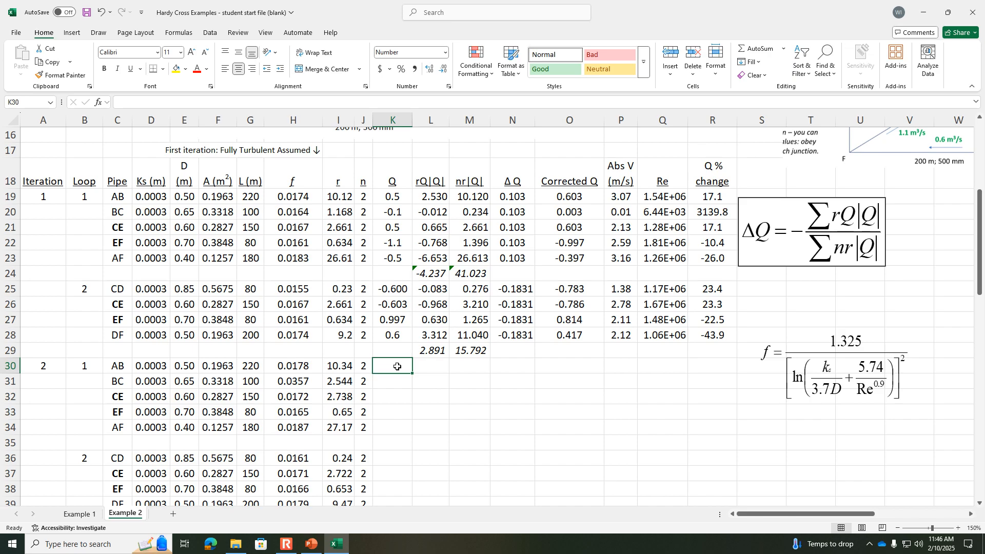
# Step: Link the second iteration's Q for pipes AB and BC in K30 and K31 to corrected flows O19 and O20
pyautogui.write('=')
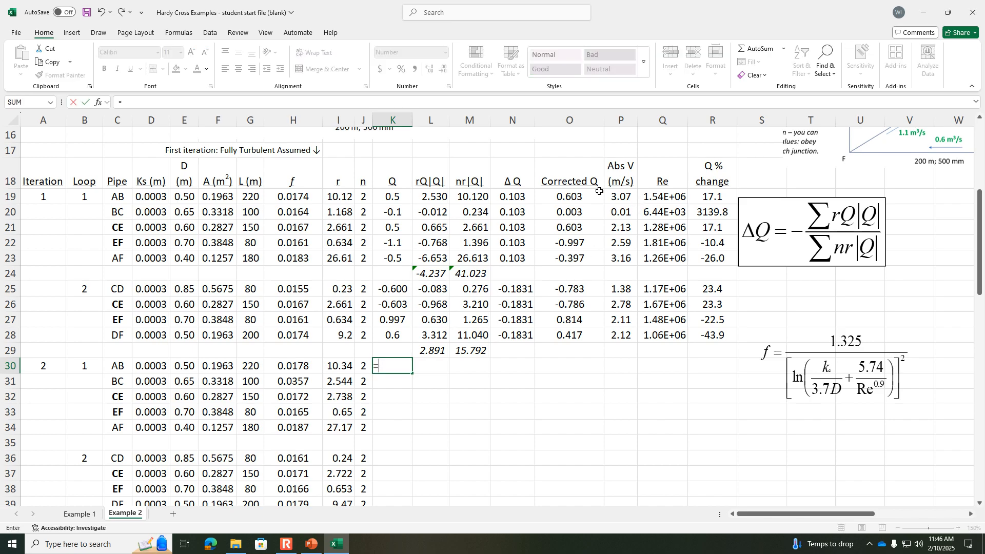
pyautogui.click(579, 198)
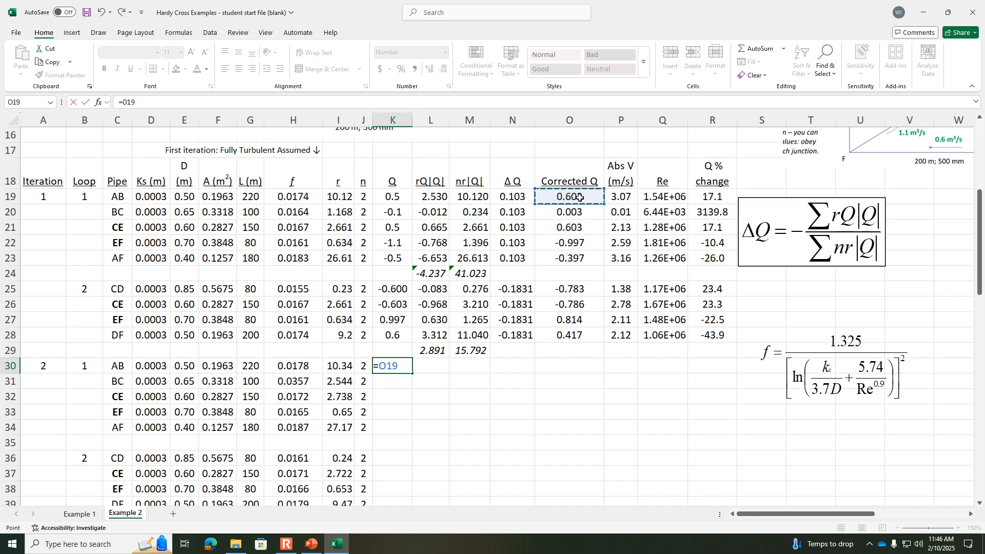
pyautogui.press('Return')
pyautogui.write('=')
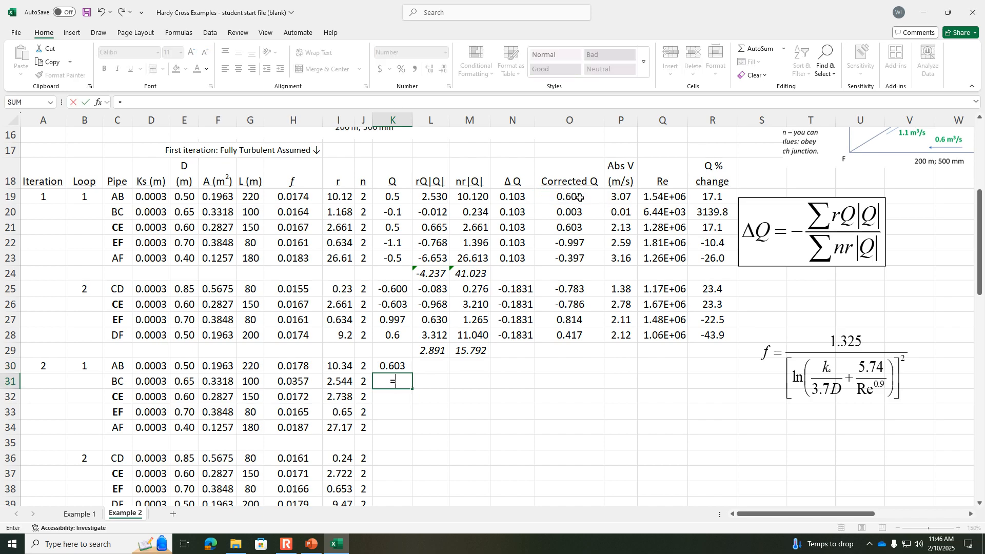
pyautogui.click(580, 210)
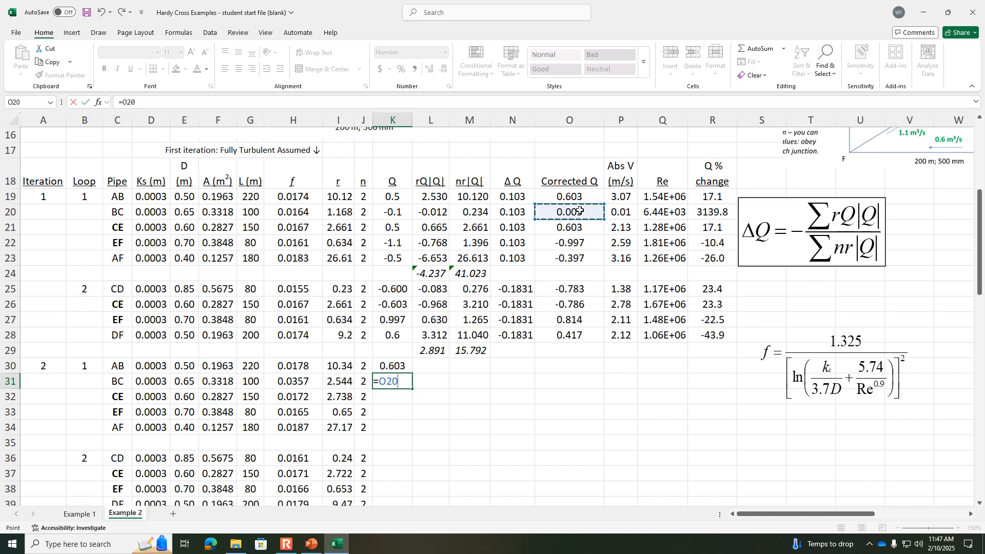
pyautogui.press('Return')
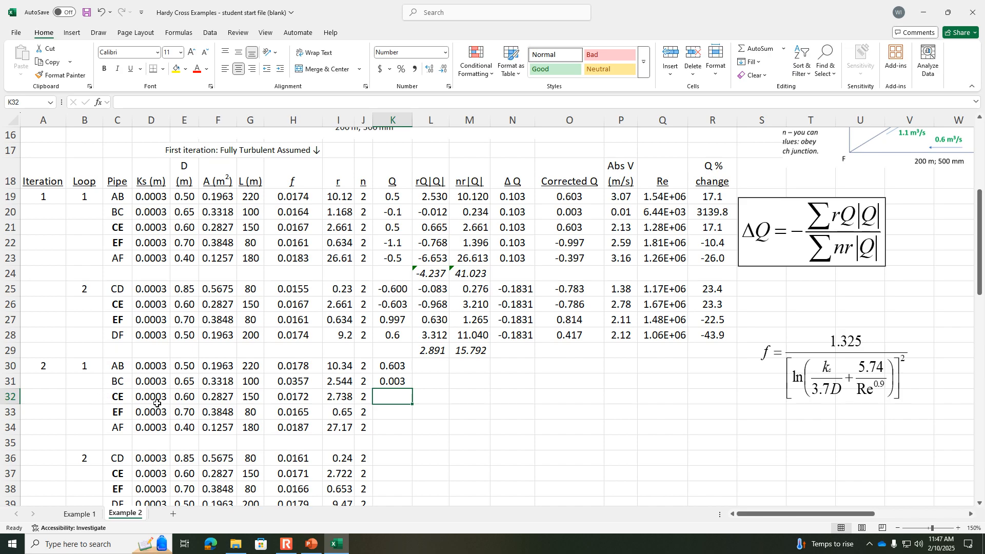
# Step: Set Q for shared pipes CE and EF in K32:K33 to =-O26 and =-O27, and for AF in K34 to =O23
pyautogui.write('=-')
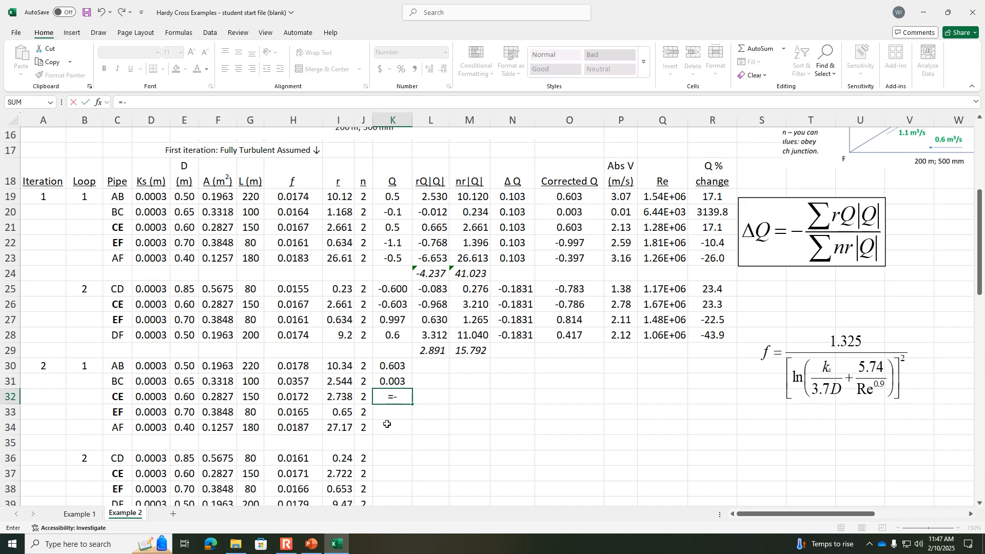
pyautogui.click(586, 305)
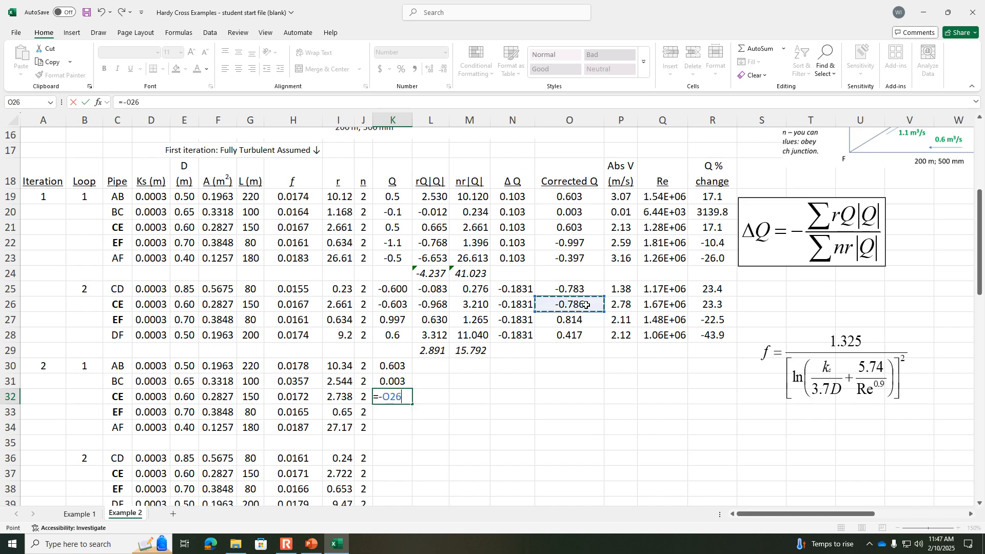
pyautogui.press('Return')
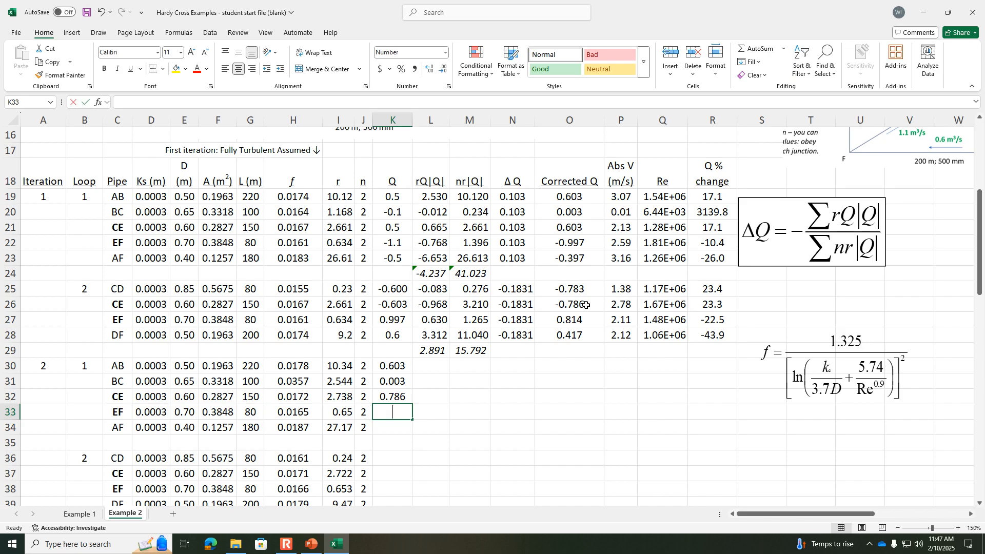
pyautogui.write('=-')
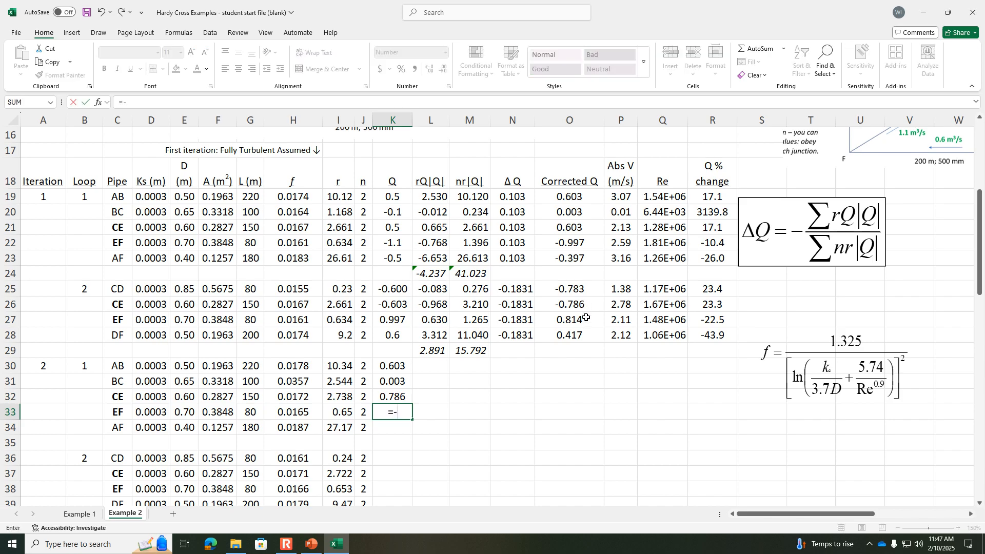
pyautogui.click(586, 319)
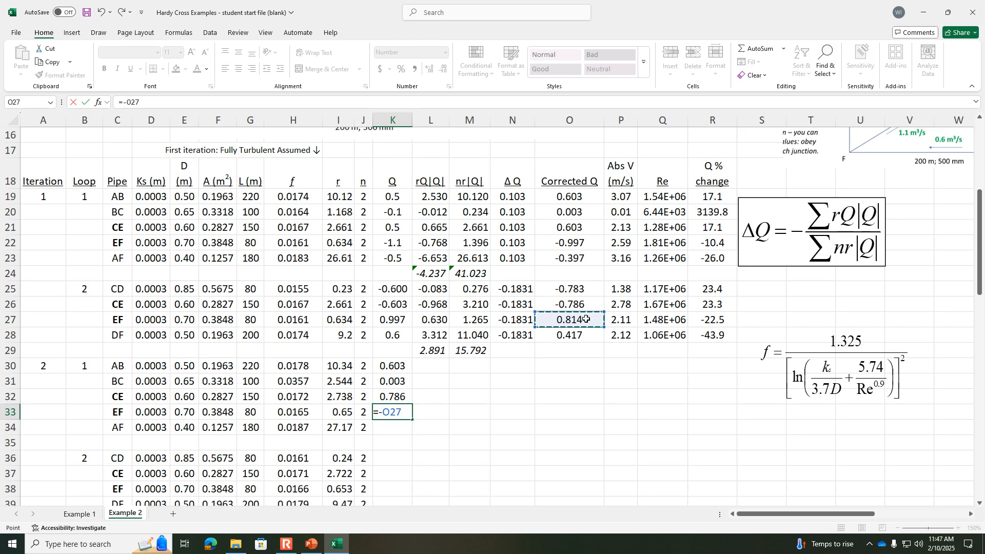
pyautogui.press('Return')
pyautogui.write('=')
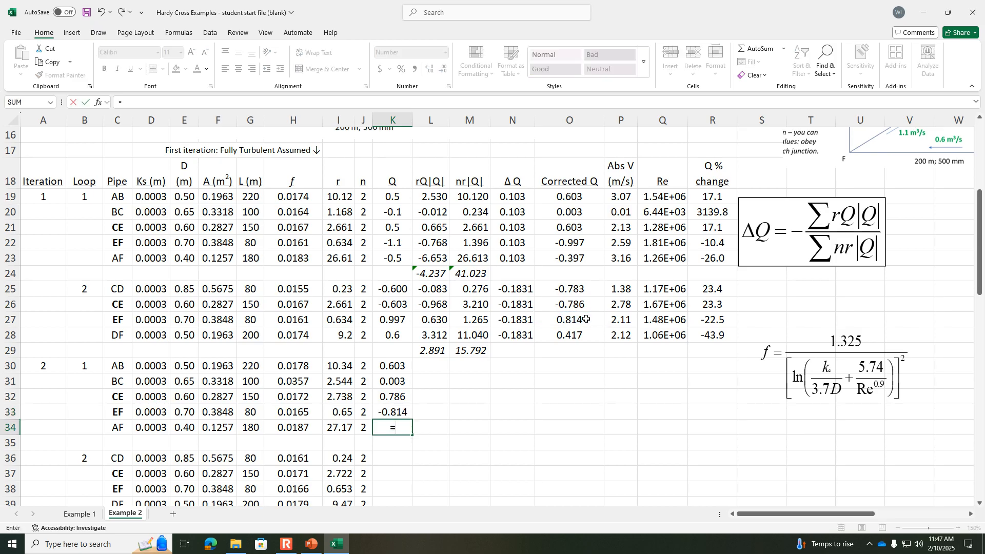
pyautogui.click(582, 257)
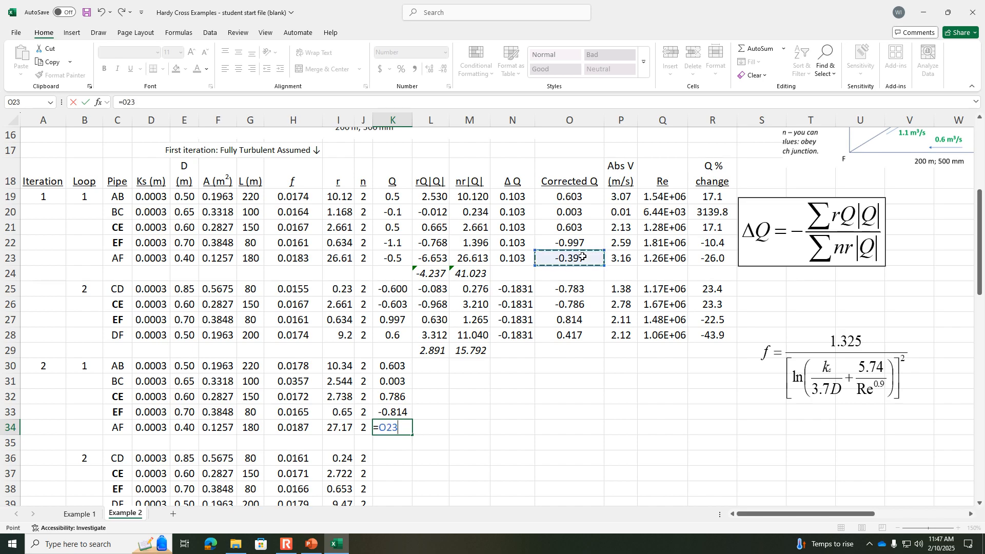
pyautogui.press('Return')
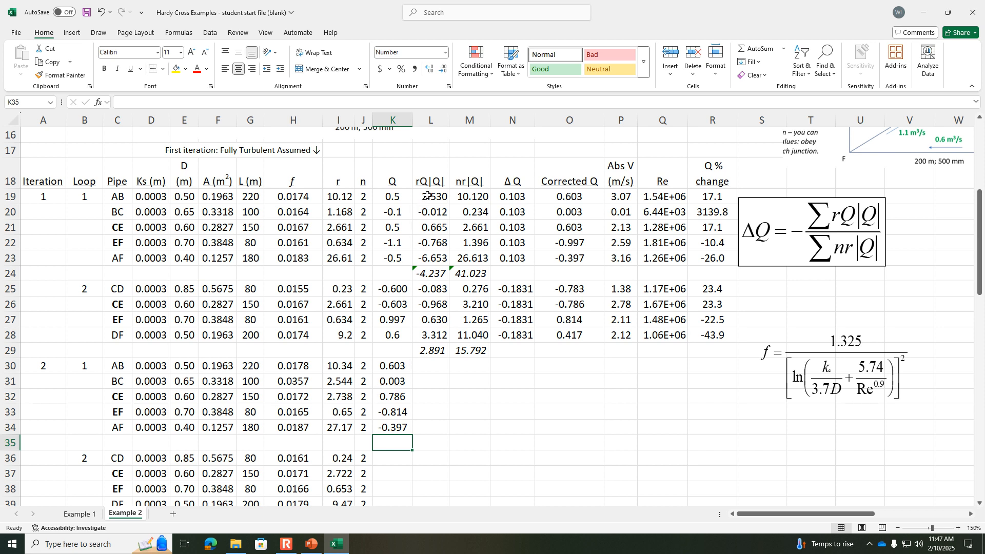
# Step: Copy the loop 1 formulas and sums in L19:R24 to the second iteration, starting at L30
pyautogui.moveTo(428, 193); pyautogui.dragTo(701, 274)
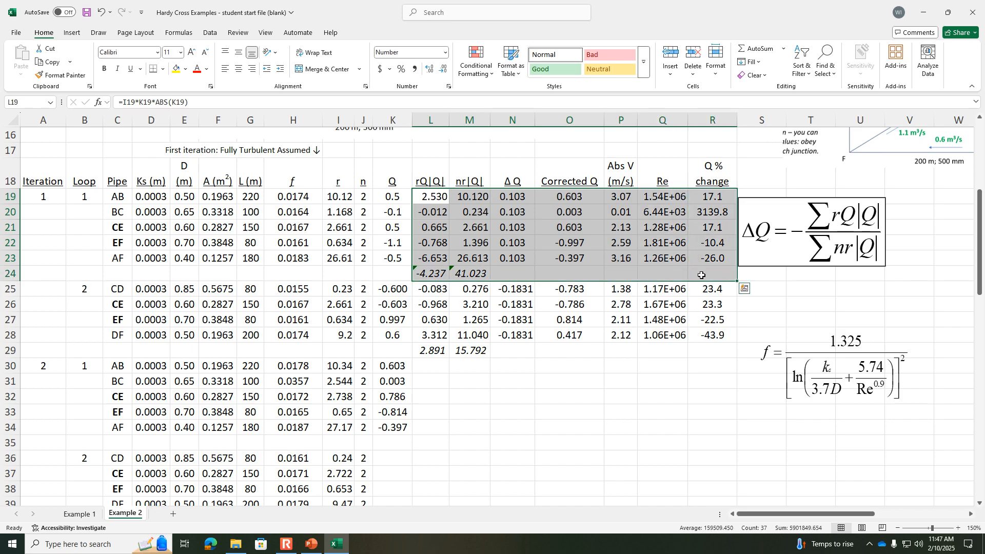
pyautogui.hotkey('ctrl', 'c')
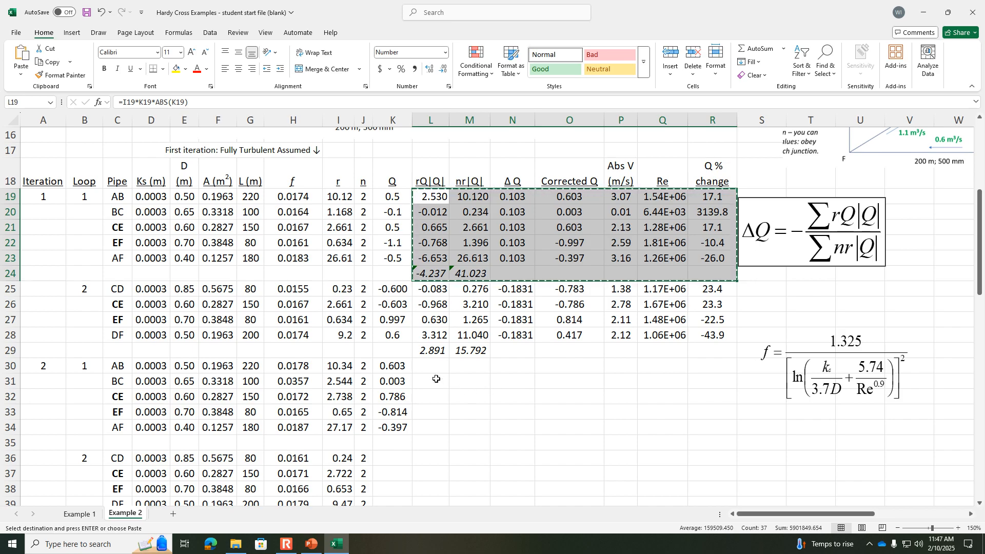
pyautogui.click(430, 368)
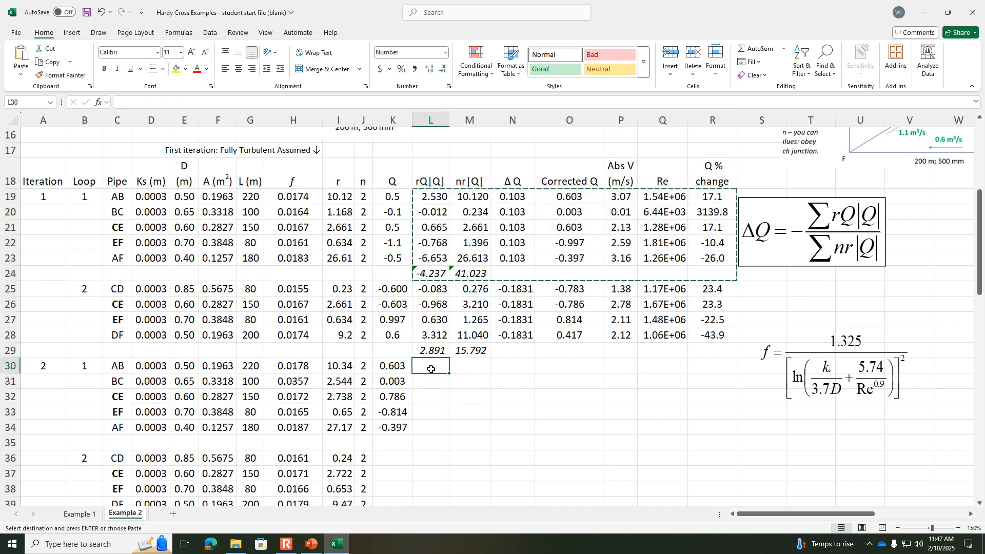
pyautogui.hotkey('ctrl', 'v')
pyautogui.press('ctrl')
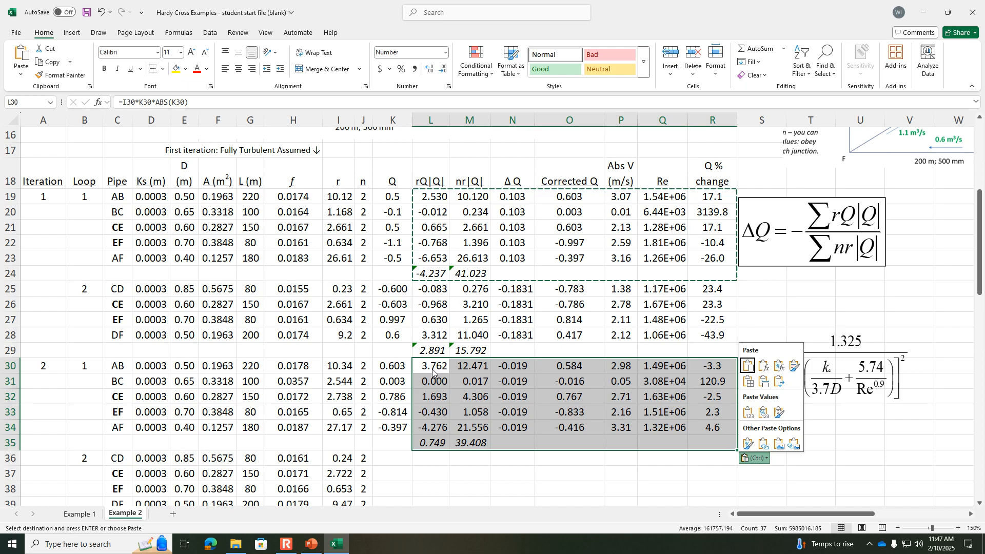
pyautogui.doubleClick(844, 445)
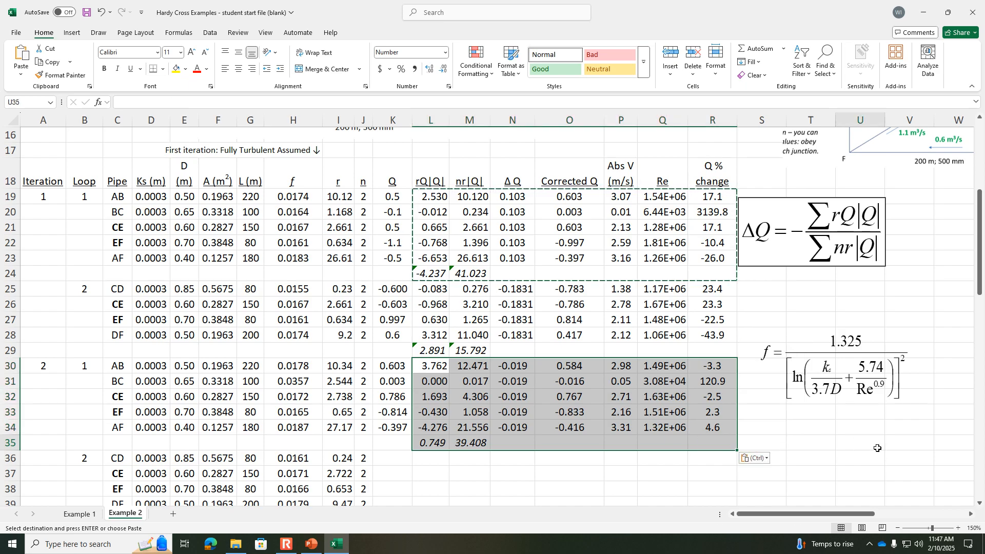
pyautogui.click(714, 367)
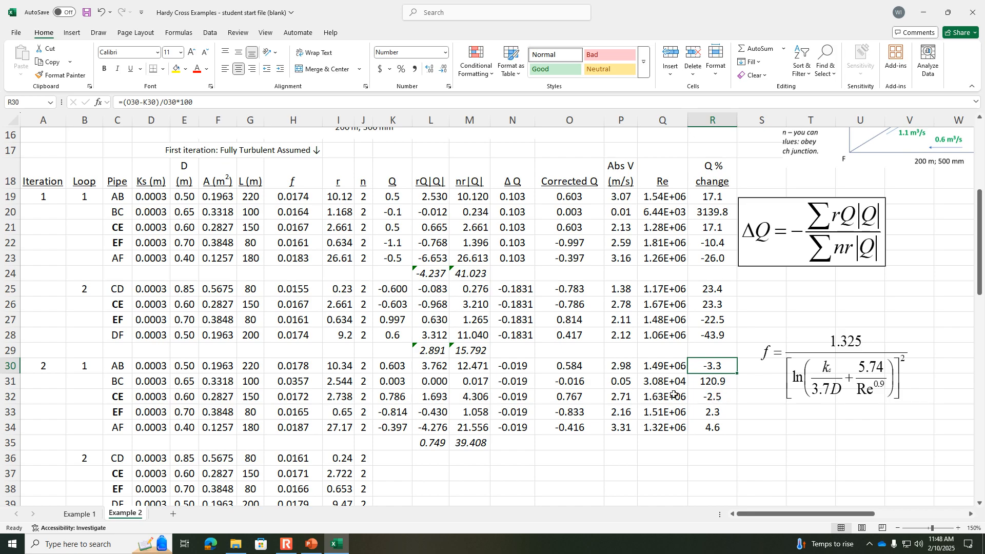
# Step: Set loop 2's second-iteration Q for pipe CD in K36 to =O25 and for shared pipe CE in K37 to =-O32
pyautogui.click(399, 459)
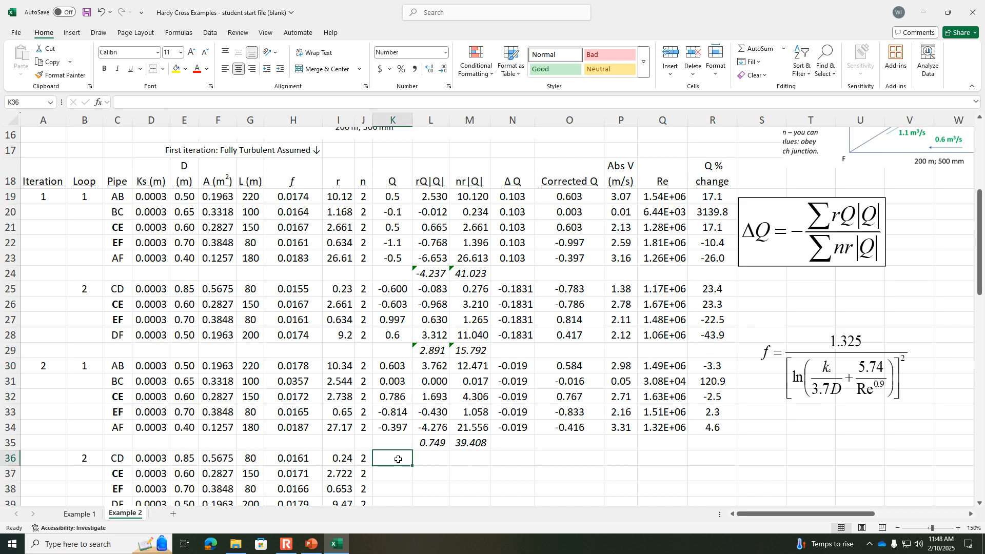
pyautogui.scroll(-1, 399, 459)
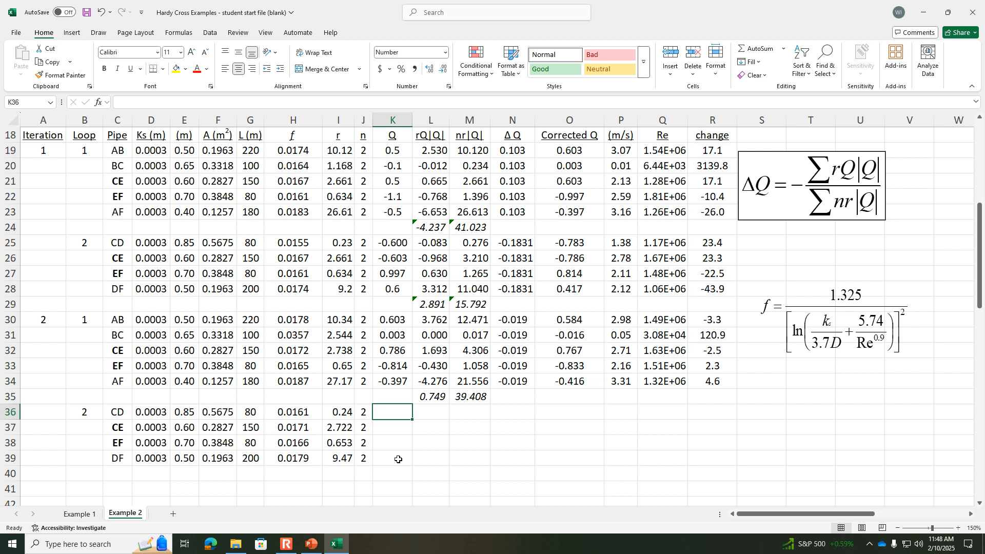
pyautogui.write('=')
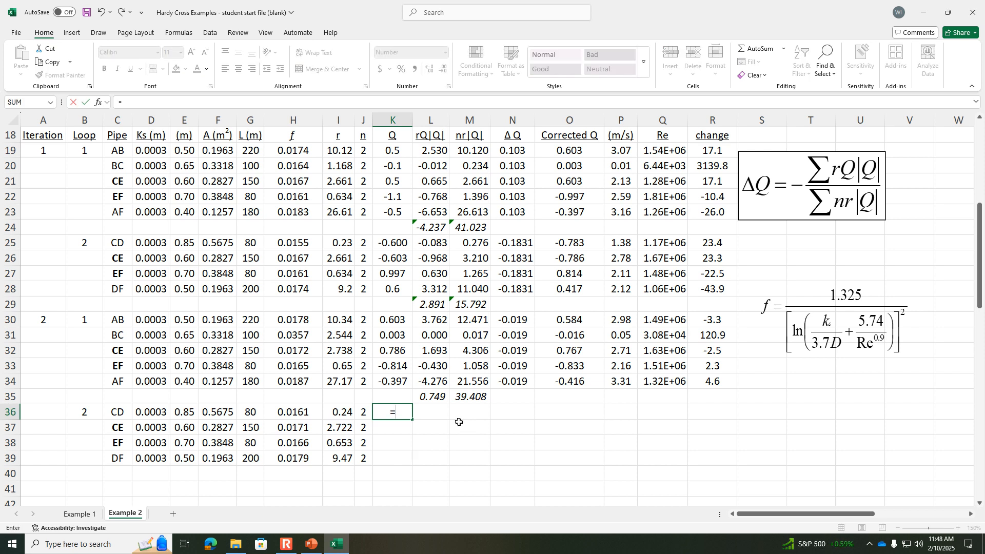
pyautogui.click(580, 242)
pyautogui.press('Return')
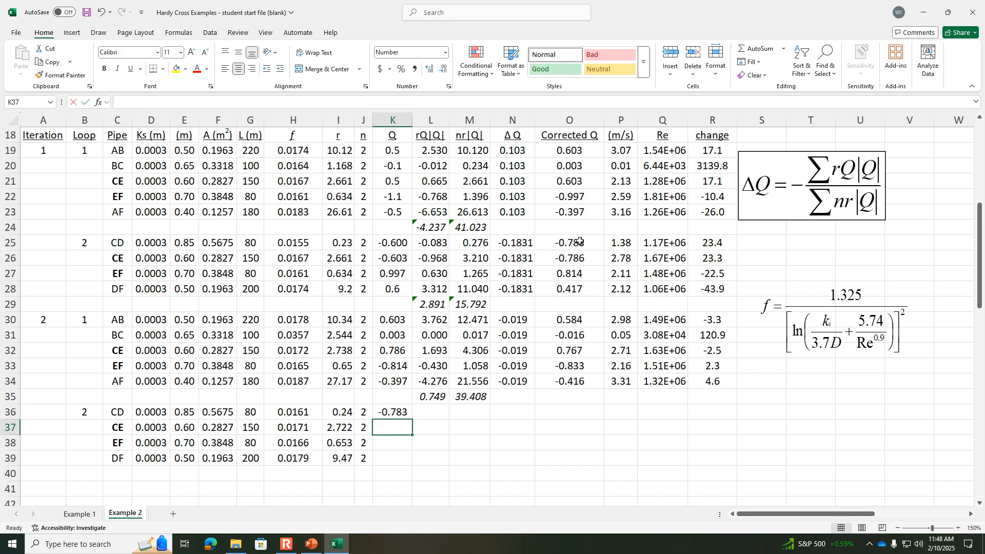
pyautogui.write('=-')
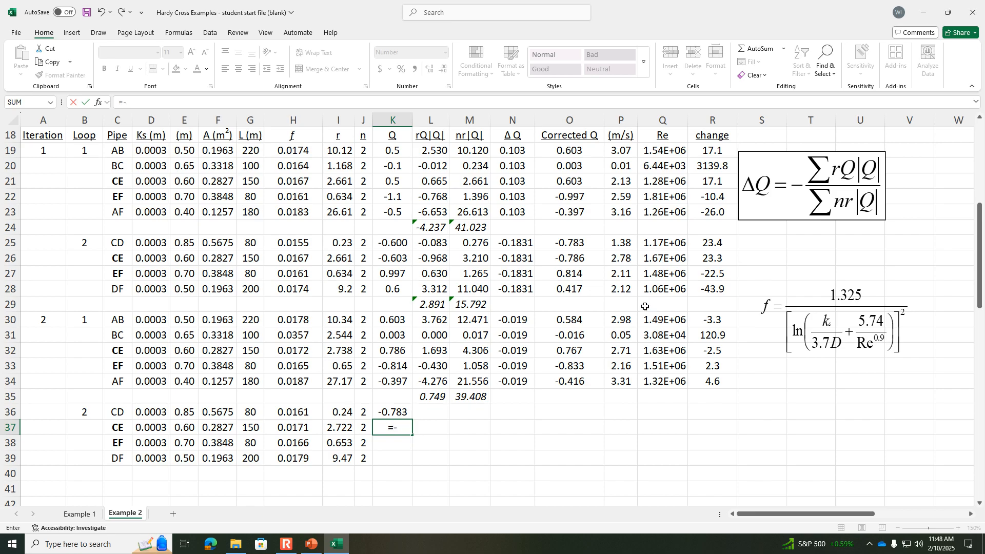
pyautogui.click(580, 351)
pyautogui.press('Return')
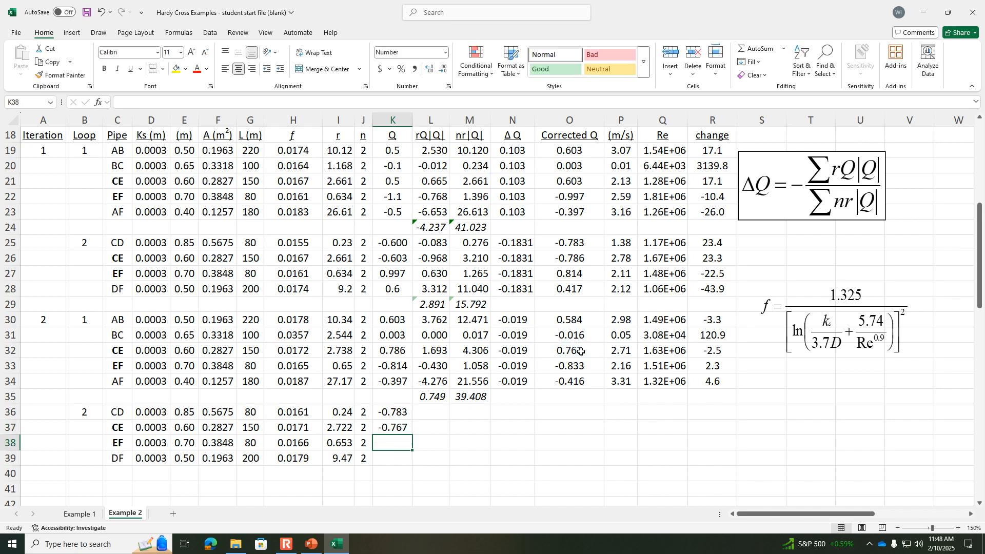
# Step: Set loop 2's Q for shared pipe EF in K38 to =-O33 and for pipe DF in K39 to =O28
pyautogui.write('=-')
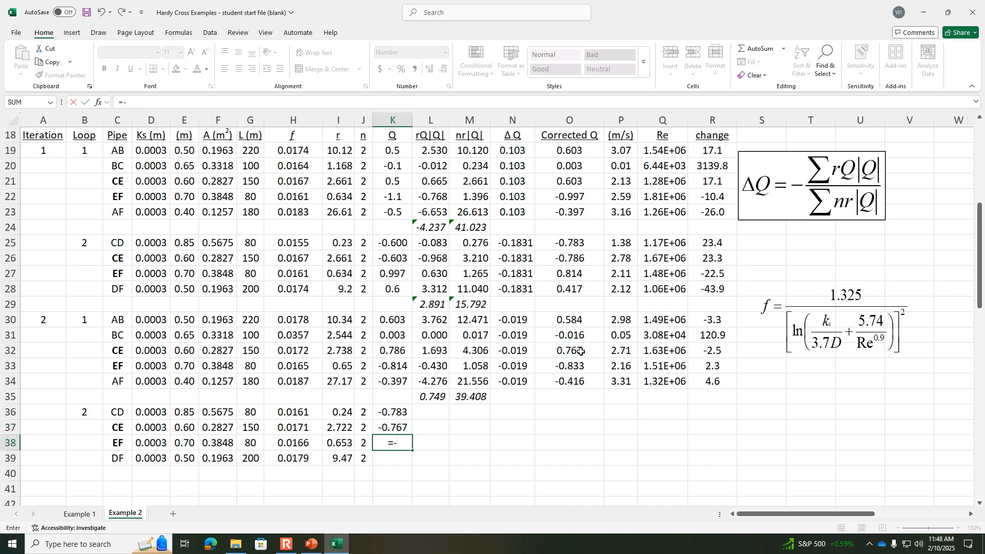
pyautogui.click(580, 367)
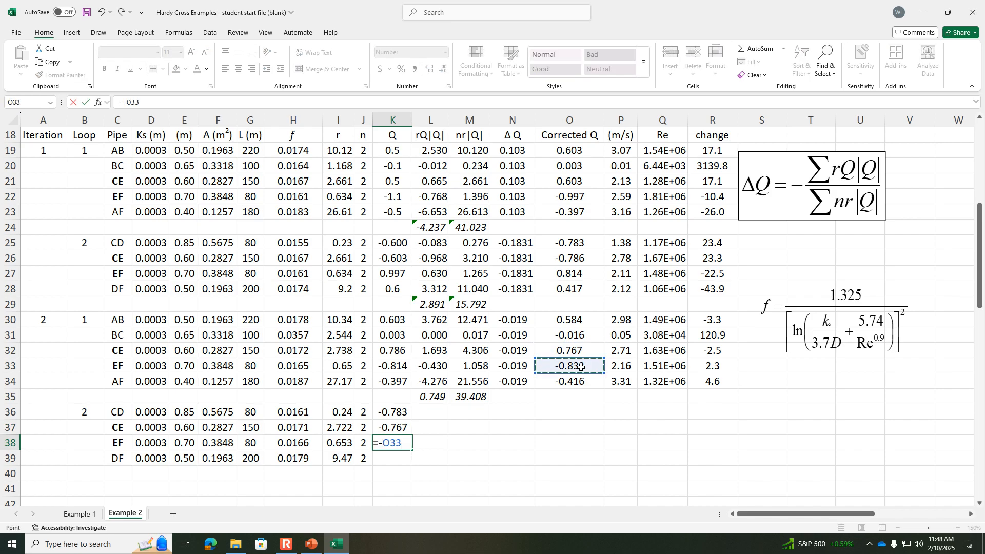
pyautogui.press('Return')
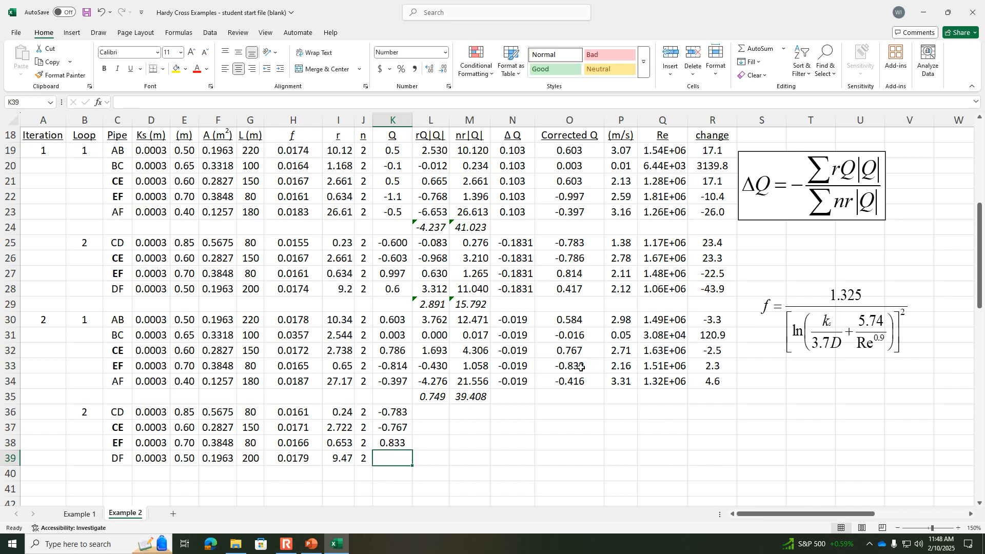
pyautogui.write('=')
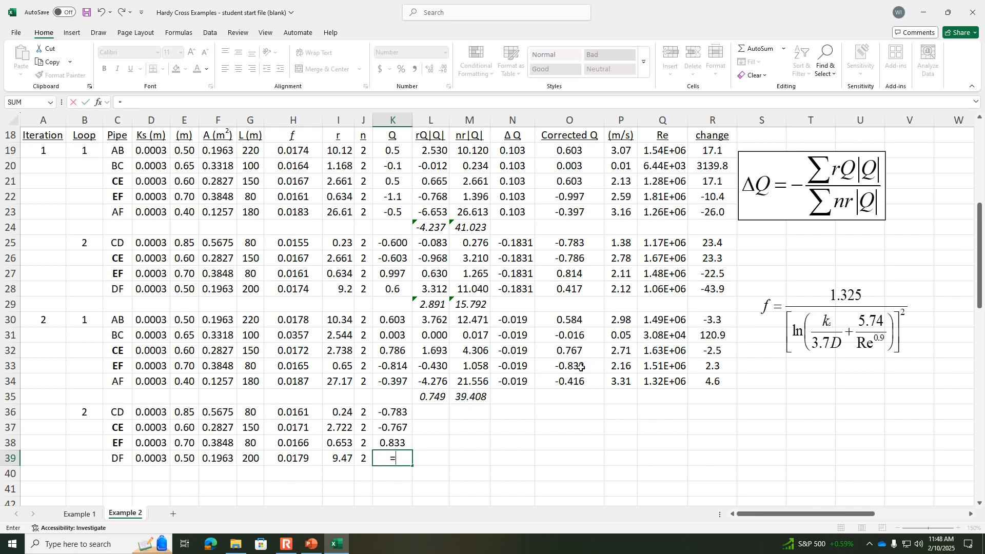
pyautogui.click(547, 291)
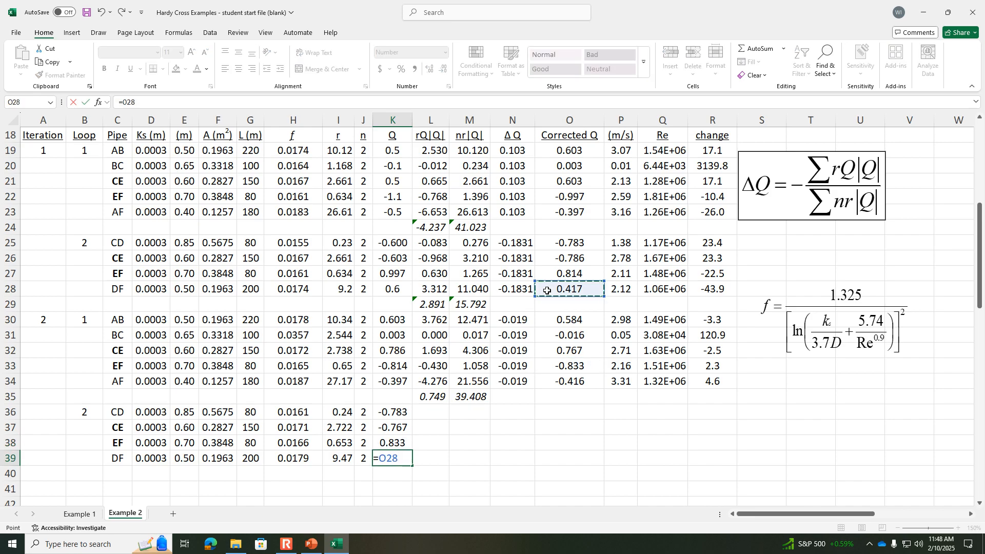
pyautogui.press('Return')
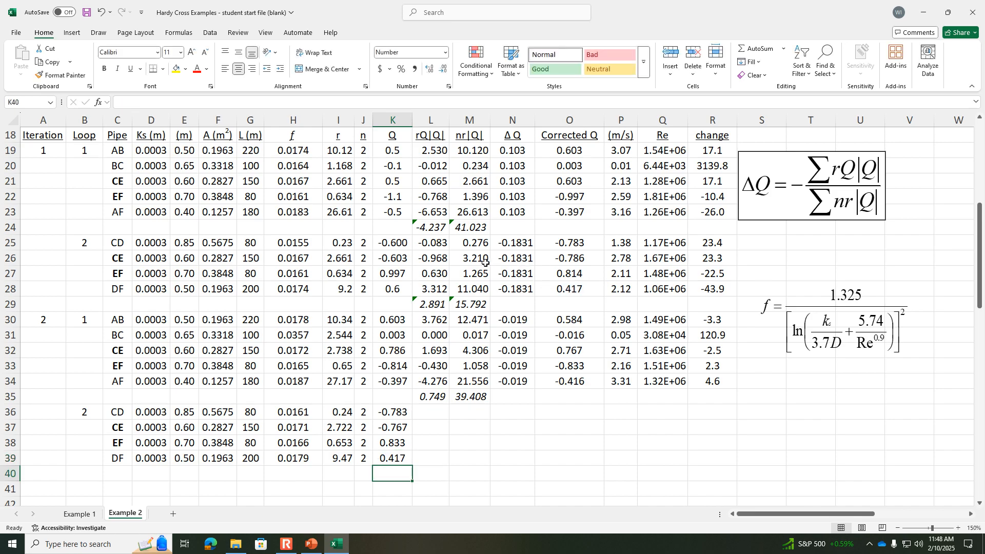
# Step: Copy the loop 2 formulas and sums in L25:R29 to the second iteration, starting at L36
pyautogui.moveTo(421, 243); pyautogui.dragTo(704, 309)
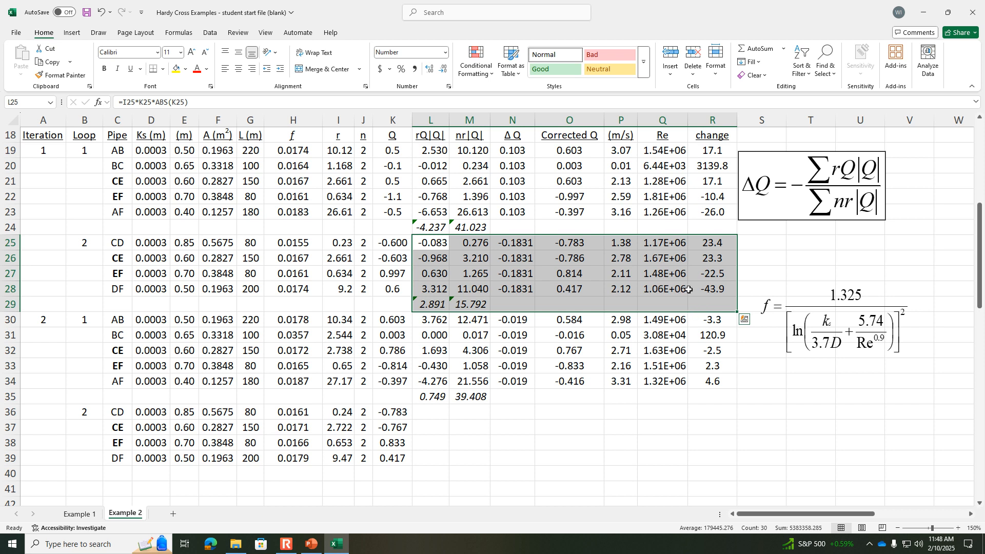
pyautogui.hotkey('ctrl', 'c')
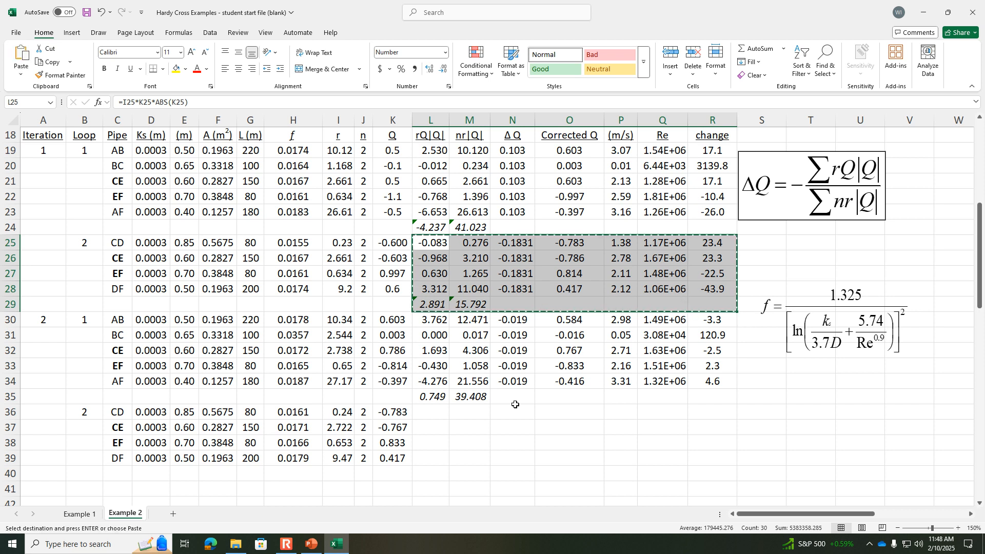
pyautogui.click(434, 414)
pyautogui.hotkey('ctrl', 'v')
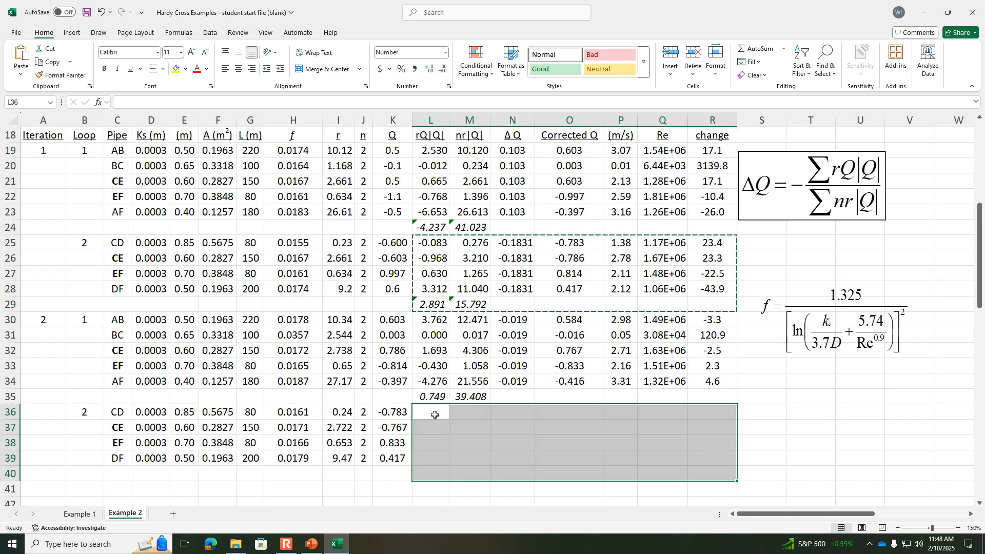
pyautogui.click(790, 425)
# Step: Compare loop 2's Q % change values in R36:R39 with the first iteration's in R25:R28
pyautogui.click(720, 413)
pyautogui.click(723, 429)
pyautogui.click(723, 442)
pyautogui.click(723, 457)
pyautogui.moveTo(718, 243); pyautogui.dragTo(718, 288)
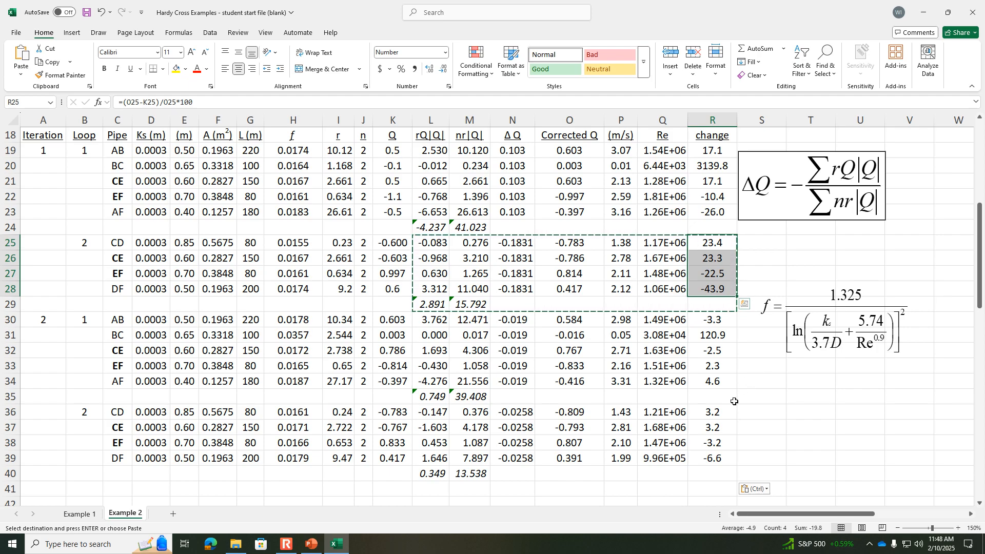
# Step: Copy the complete second-iteration block A30:R40 to A41 to start a third iteration
pyautogui.click(716, 411)
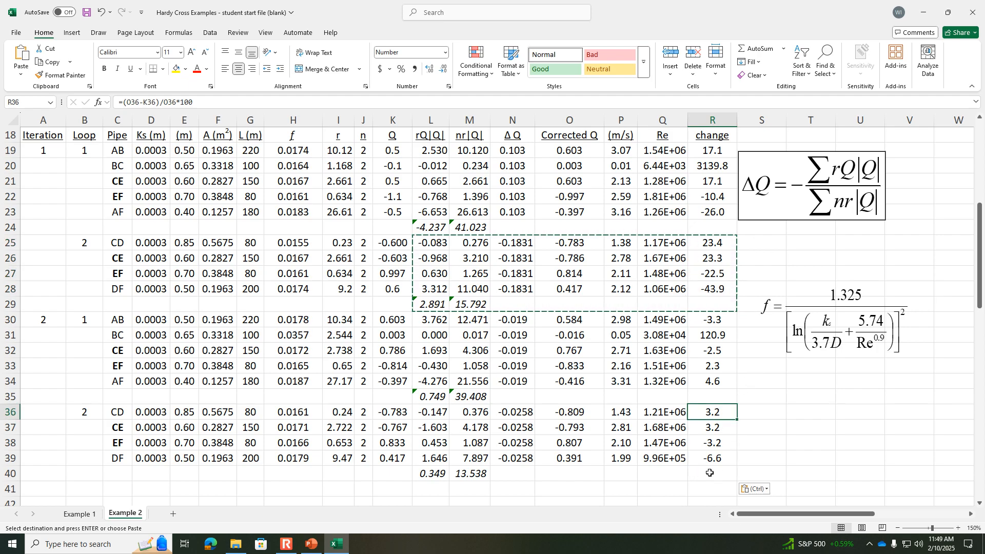
pyautogui.click(897, 528)
pyautogui.click(897, 528)
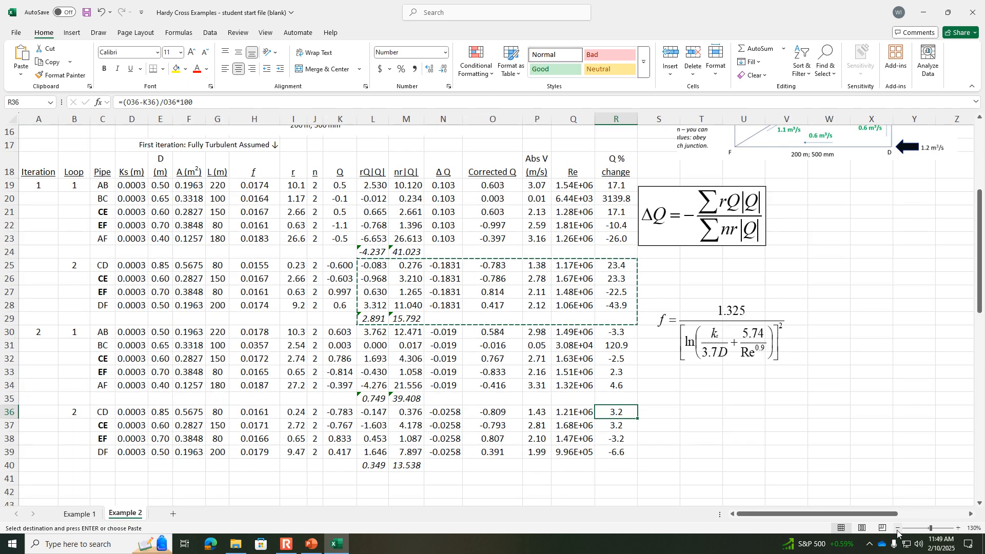
pyautogui.click(896, 528)
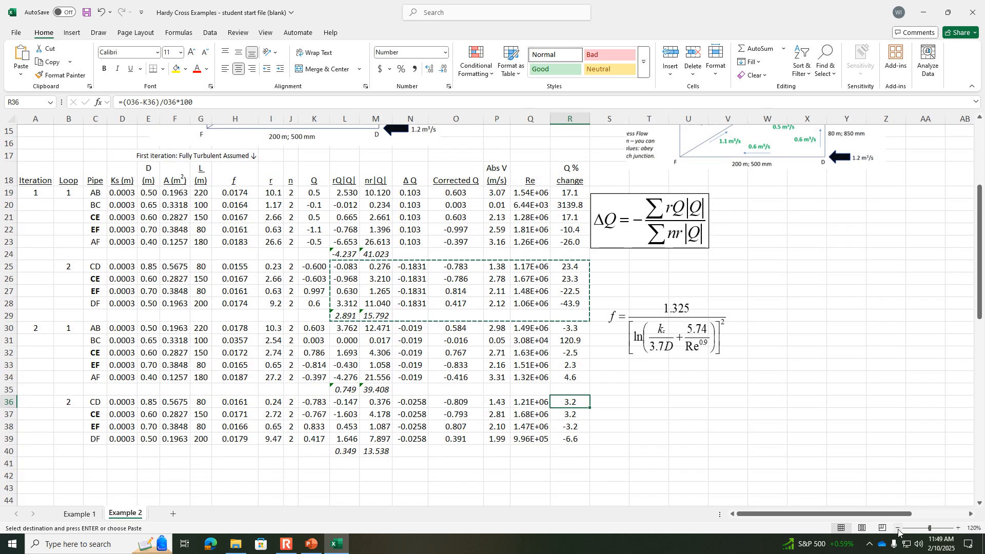
pyautogui.click(897, 528)
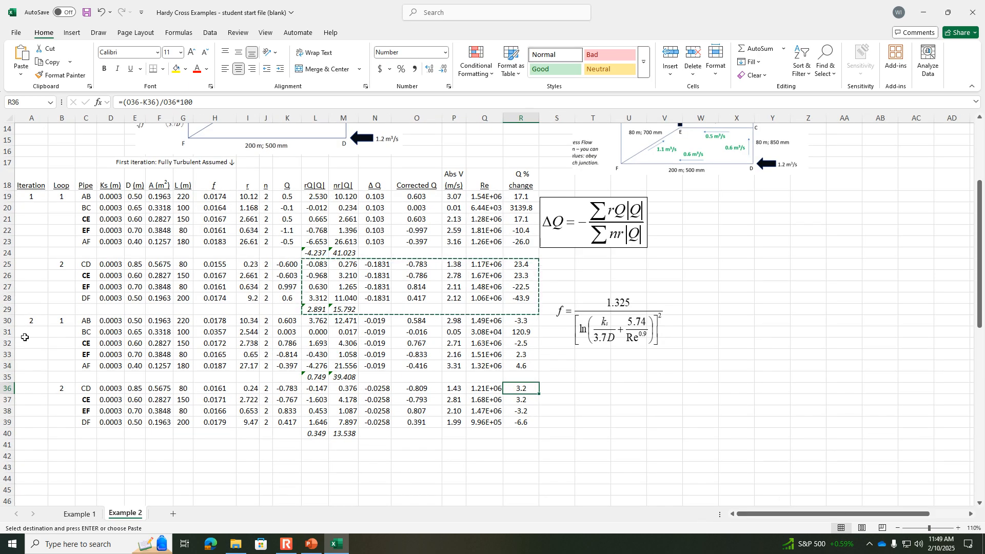
pyautogui.moveTo(23, 320); pyautogui.dragTo(535, 436)
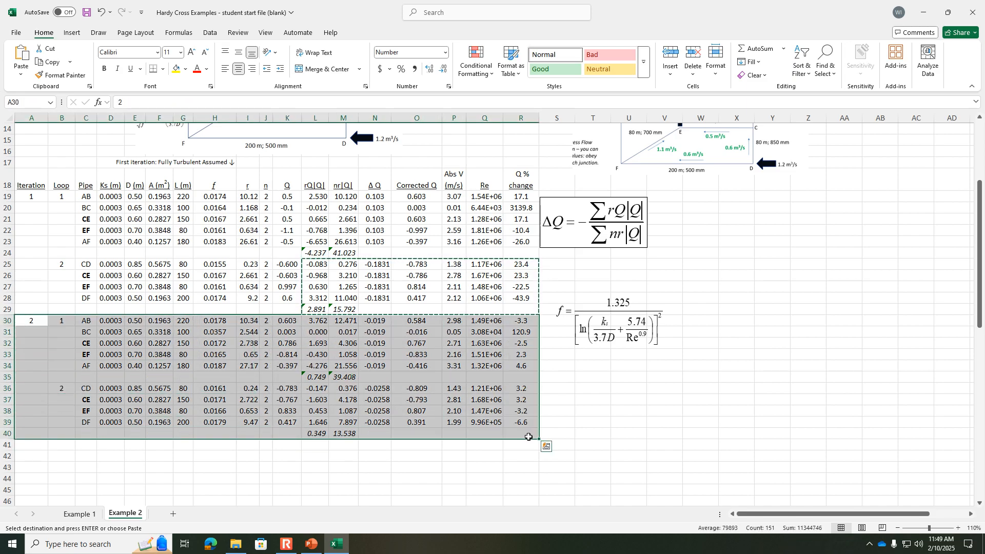
pyautogui.hotkey('ctrl', 'c')
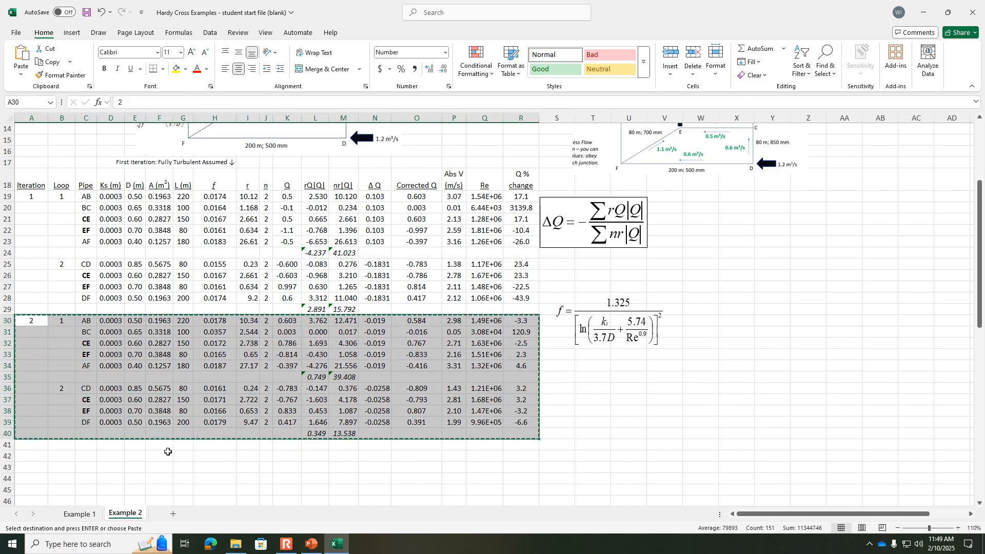
pyautogui.click(30, 445)
pyautogui.hotkey('ctrl', 'v')
# Step: Set the iteration number of the copied block in A41 to 3
pyautogui.click(36, 445)
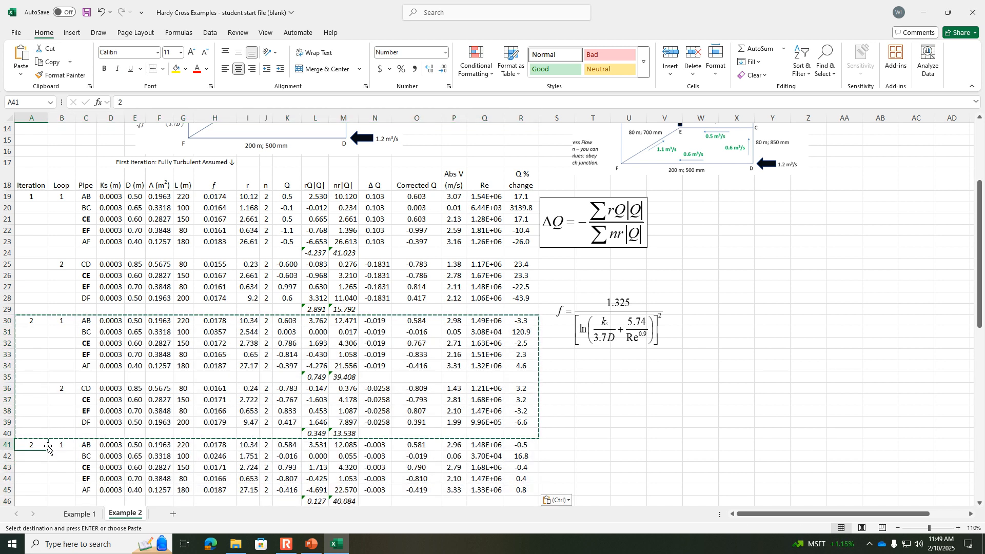
pyautogui.write('3')
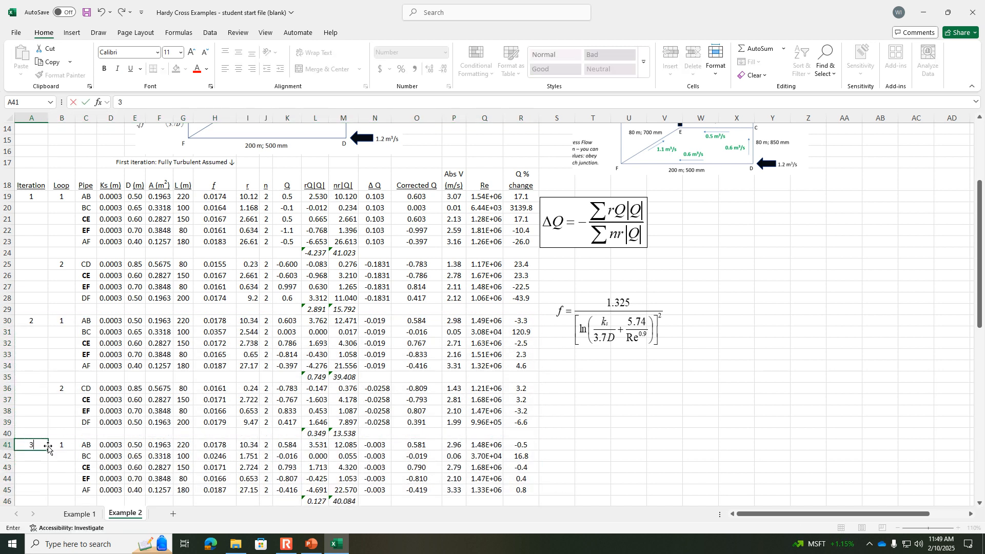
pyautogui.press('Return')
# Step: Check the third iteration's Q % change, especially for pipe BC in R42
pyautogui.scroll(-1, 205, 405)
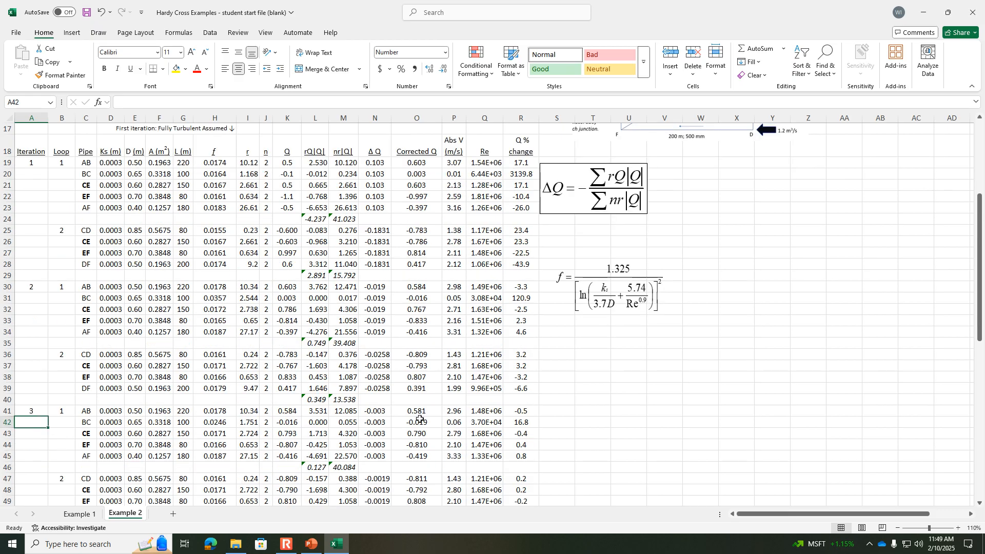
pyautogui.scroll(-1, 419, 419)
pyautogui.click(470, 389)
pyautogui.click(86, 390)
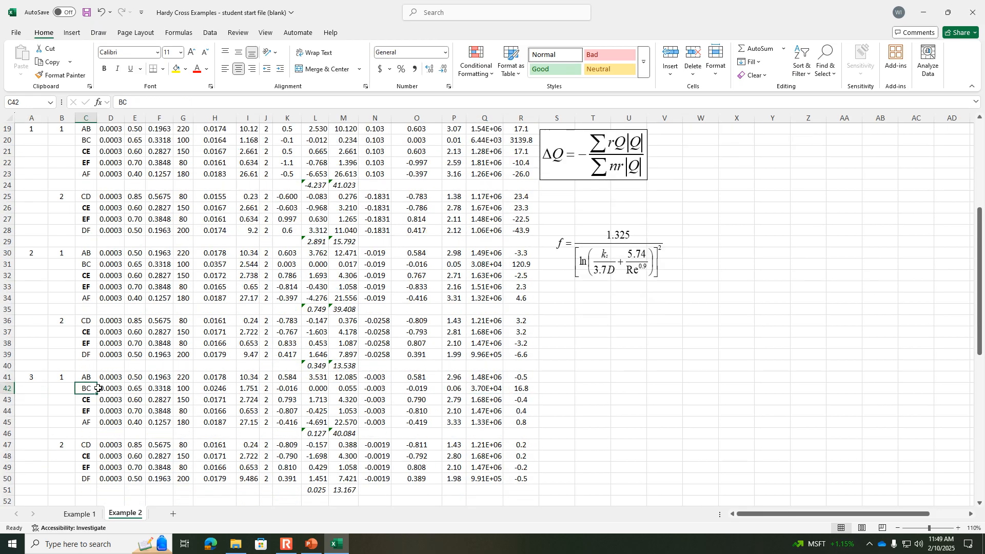
pyautogui.click(526, 390)
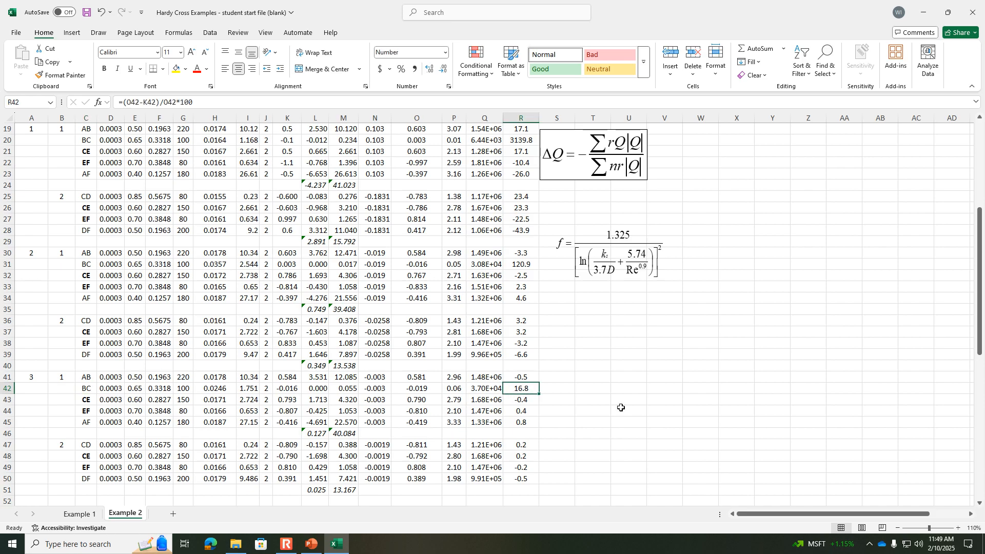
# Step: Copy the third-iteration block A41:R51 to A52 and set its iteration number to 4
pyautogui.moveTo(31, 378); pyautogui.dragTo(524, 490)
pyautogui.hotkey('ctrl', 'c')
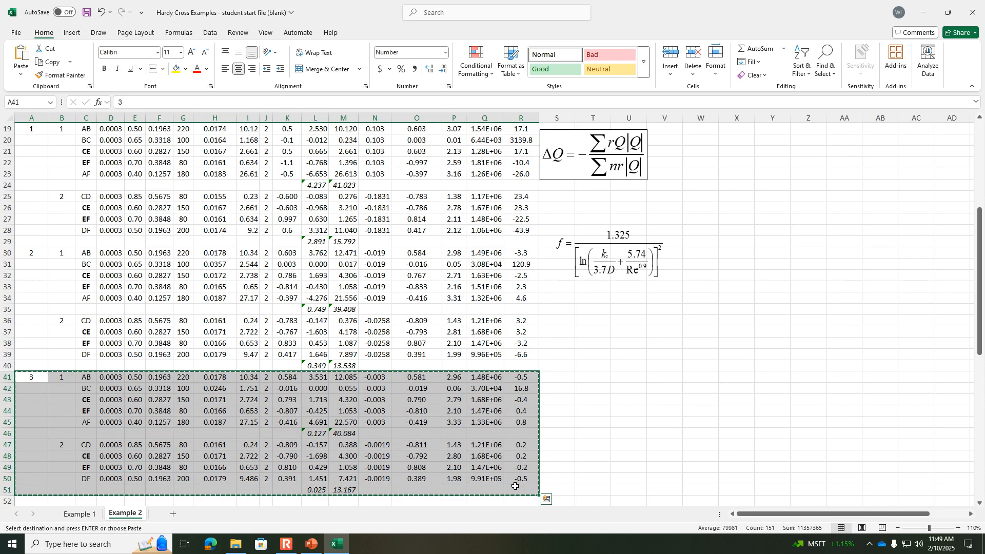
pyautogui.scroll(-2, 511, 484)
pyautogui.click(39, 439)
pyautogui.hotkey('ctrl', 'v')
pyautogui.click(680, 420)
pyautogui.click(45, 432)
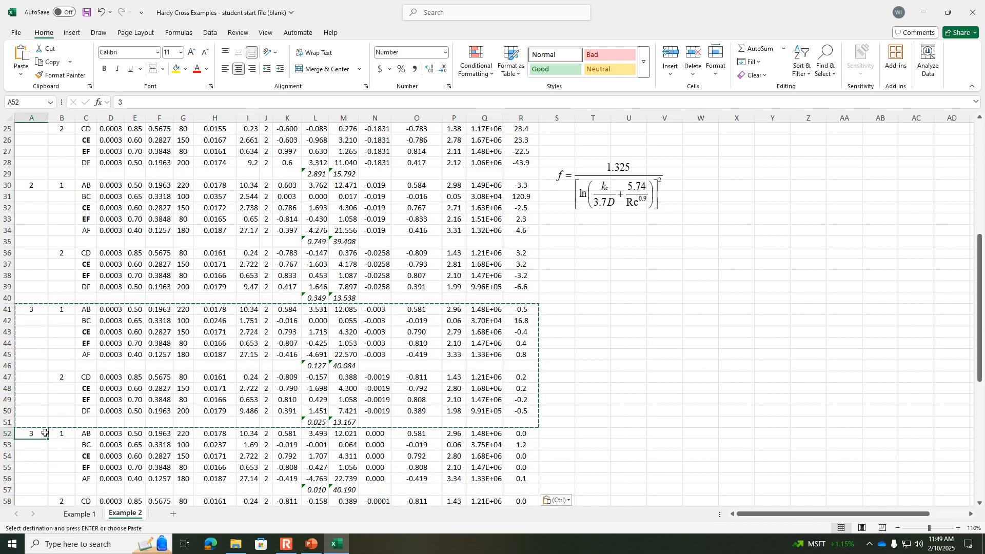
pyautogui.write('4')
pyautogui.hotkey('ctrl', 'Return')
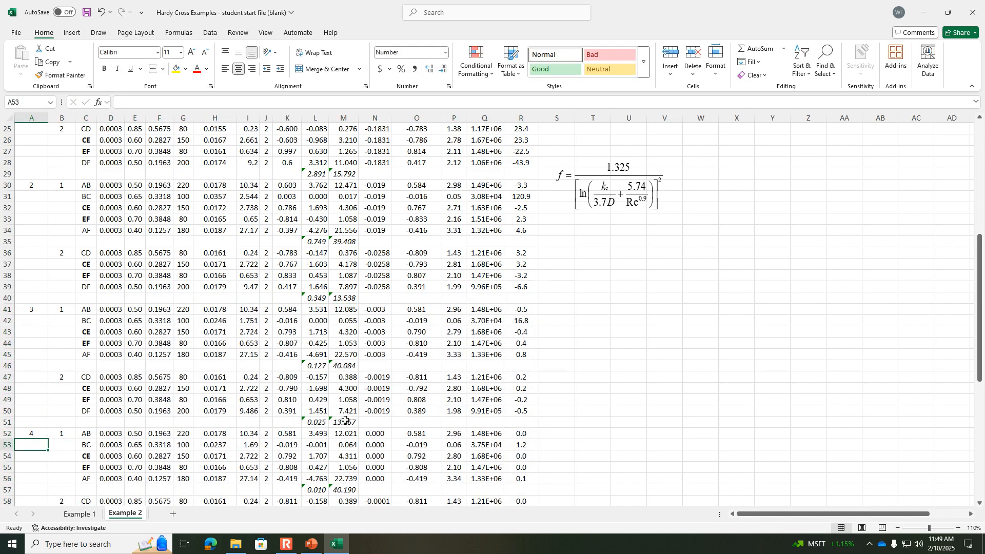
# Step: Check the fourth iteration's Q % change for pipe BC in R53
pyautogui.click(707, 412)
pyautogui.scroll(-2, 693, 390)
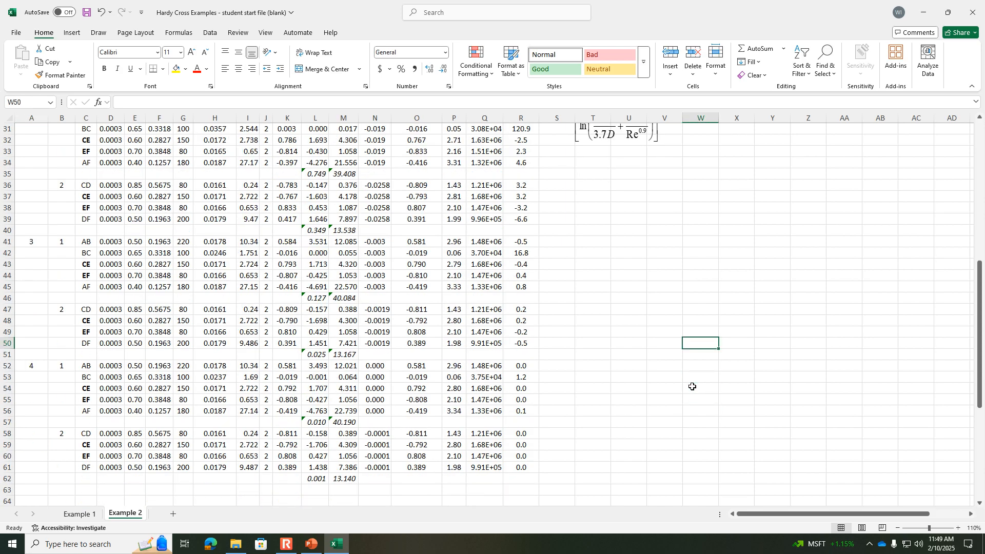
pyautogui.click(512, 380)
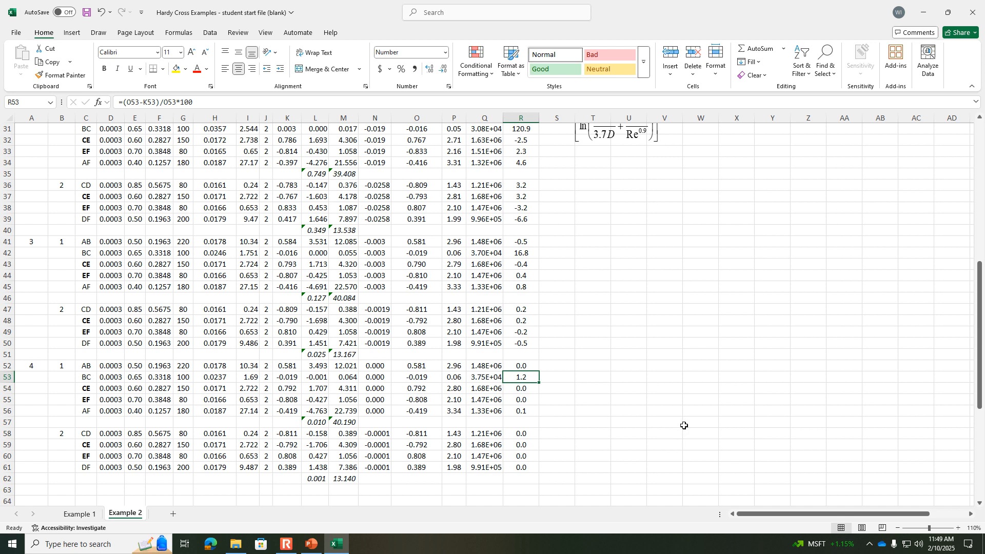
# Step: Copy the fourth-iteration block A52:R62 to A63 and set its iteration number to 5
pyautogui.scroll(-1, 683, 424)
pyautogui.click(27, 331)
pyautogui.moveTo(27, 331); pyautogui.dragTo(530, 445)
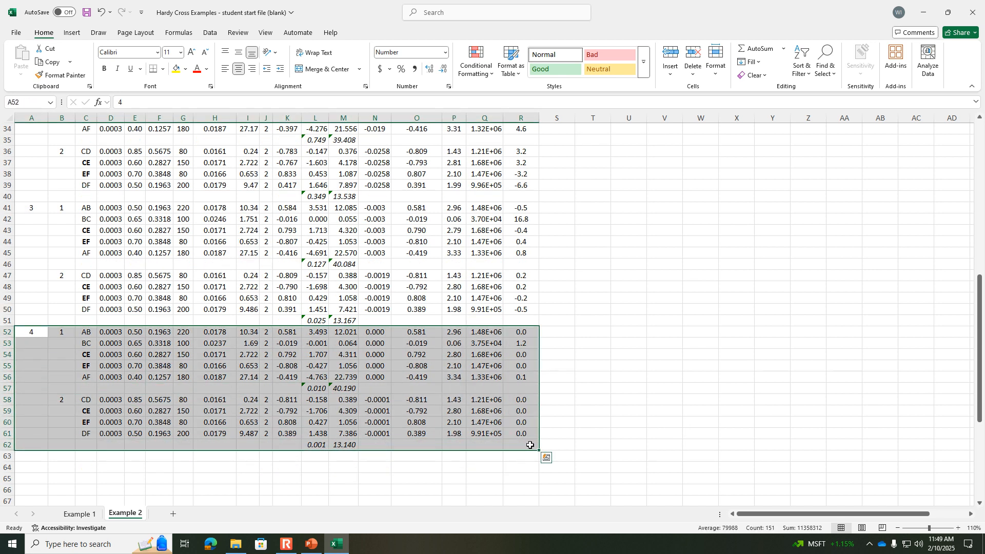
pyautogui.hotkey('ctrl', 'c')
pyautogui.click(34, 459)
pyautogui.hotkey('ctrl', 'v')
pyautogui.click(139, 105)
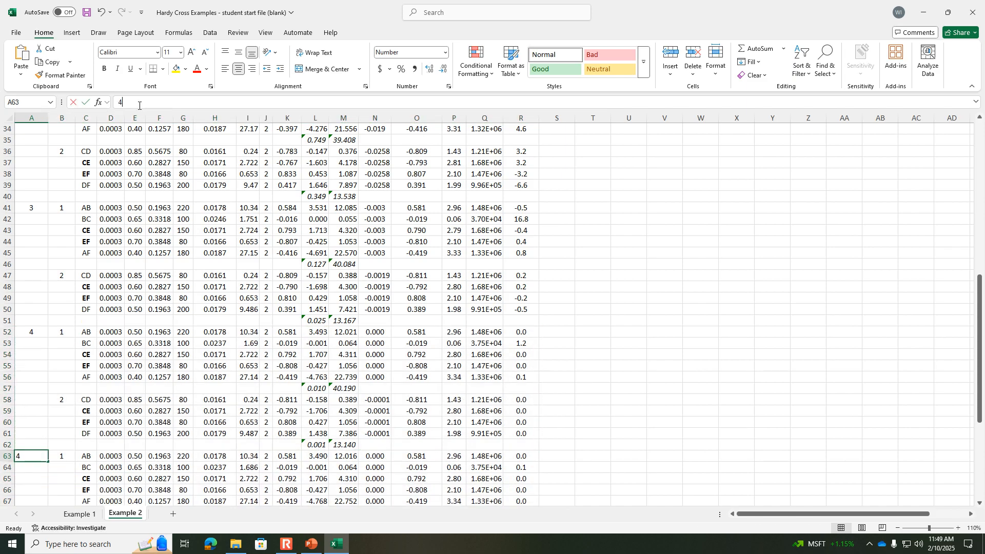
pyautogui.press('BackSpace')
pyautogui.write('5')
pyautogui.press('Return')
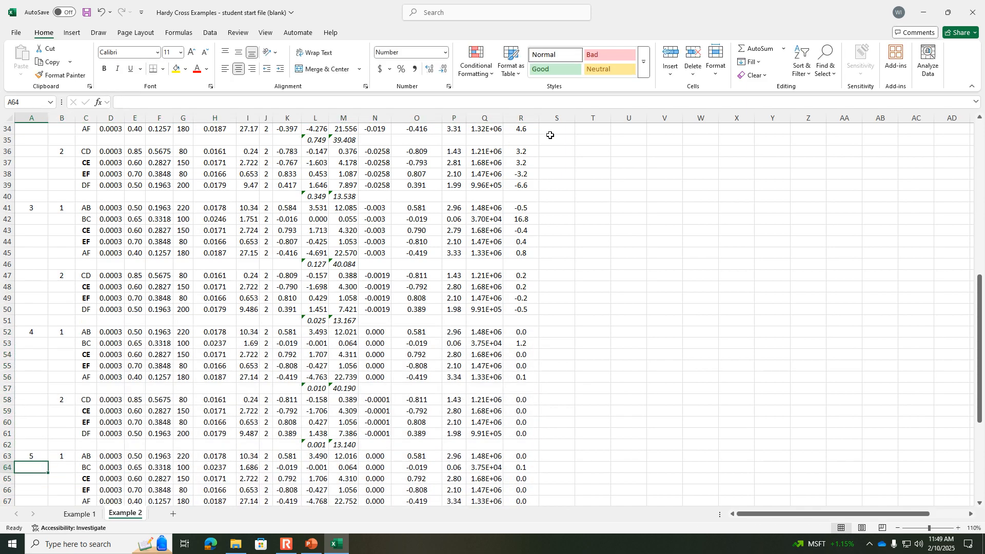
# Step: Undo the fifth iteration's numbering and its pasted block, which overlaps the junction pressure table
pyautogui.scroll(-5, 551, 135)
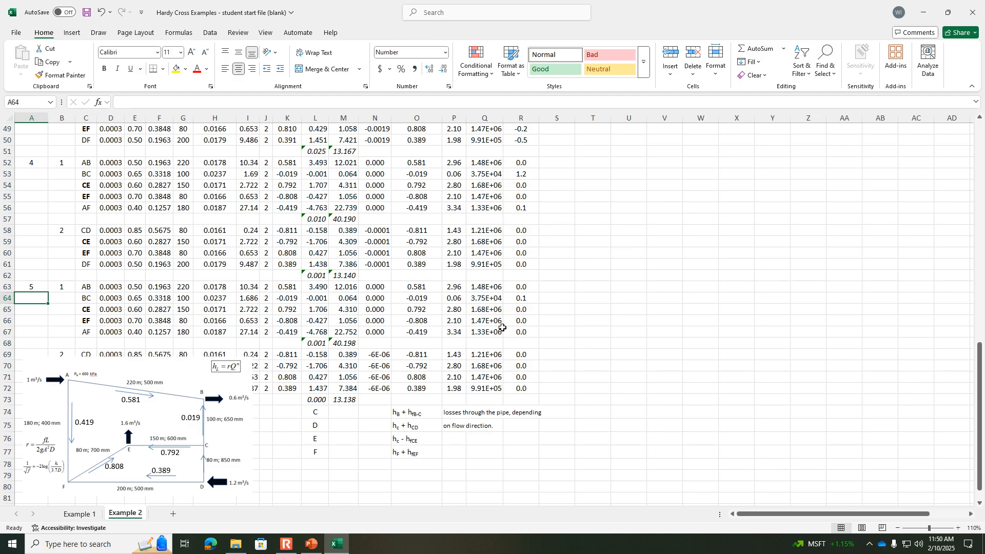
pyautogui.hotkey('ctrl', 'z')
pyautogui.hotkey('ctrl', 'z')
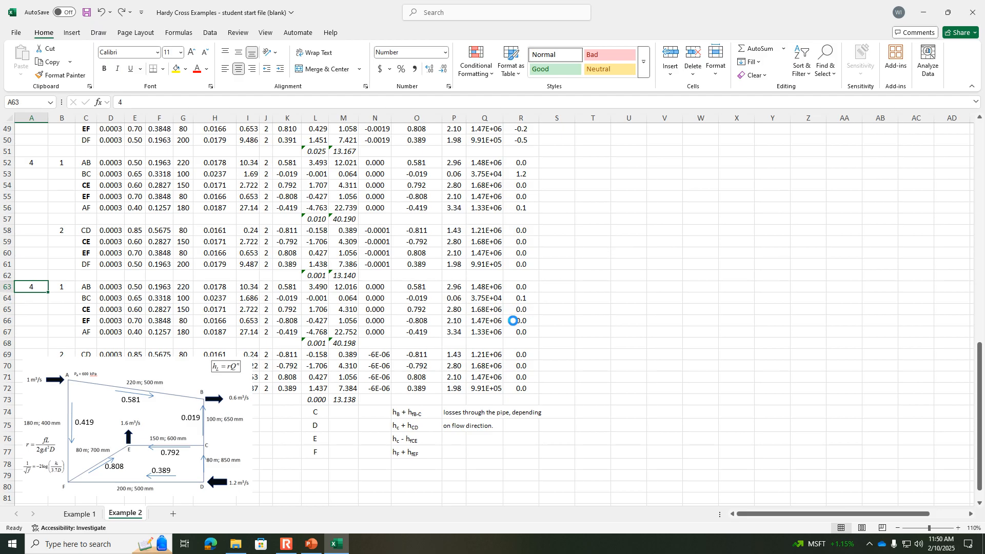
pyautogui.click(736, 267)
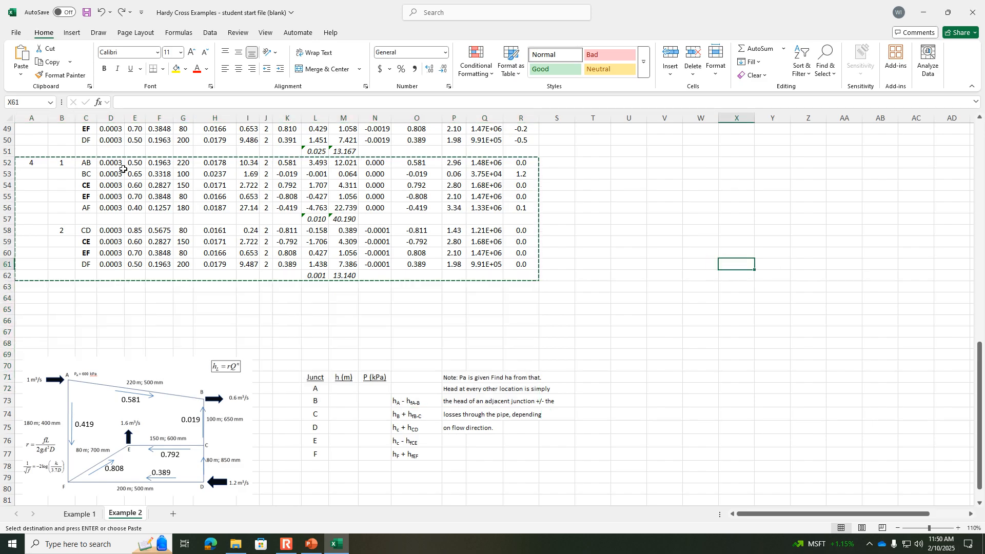
# Step: Clear the pending copy selection and save the workbook
pyautogui.click(34, 166)
pyautogui.doubleClick(580, 230)
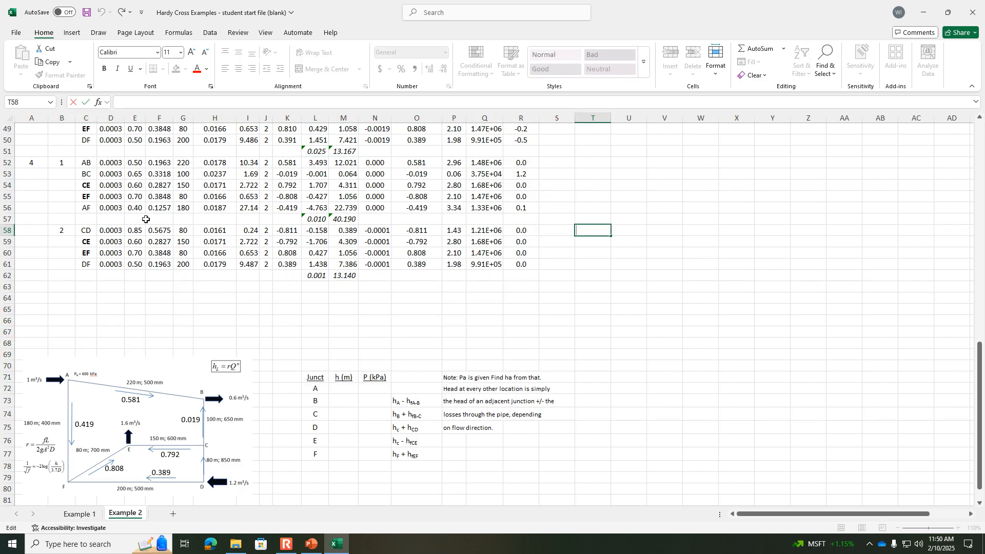
pyautogui.click(83, 10)
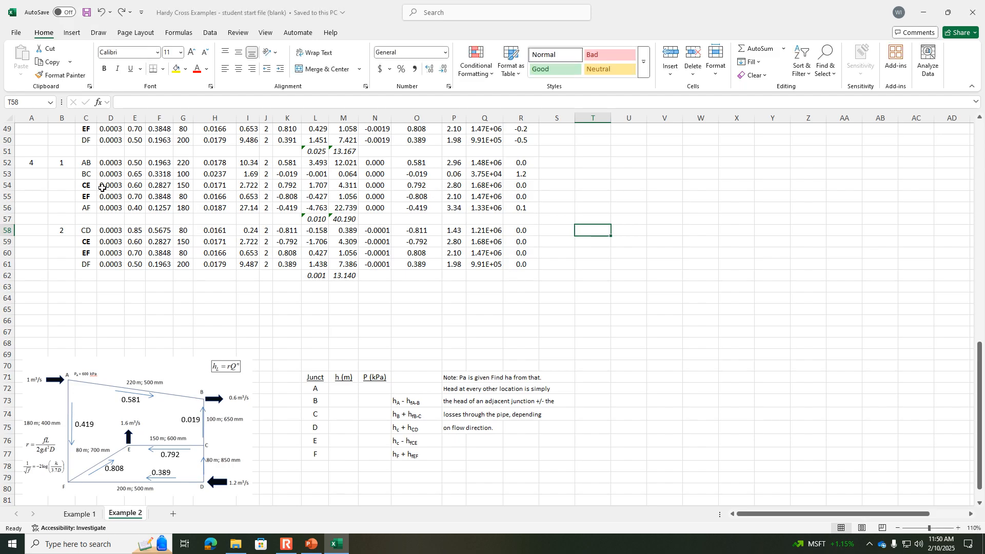
# Step: Review the flow corrections and Q % change values across all four iterations
pyautogui.click(350, 403)
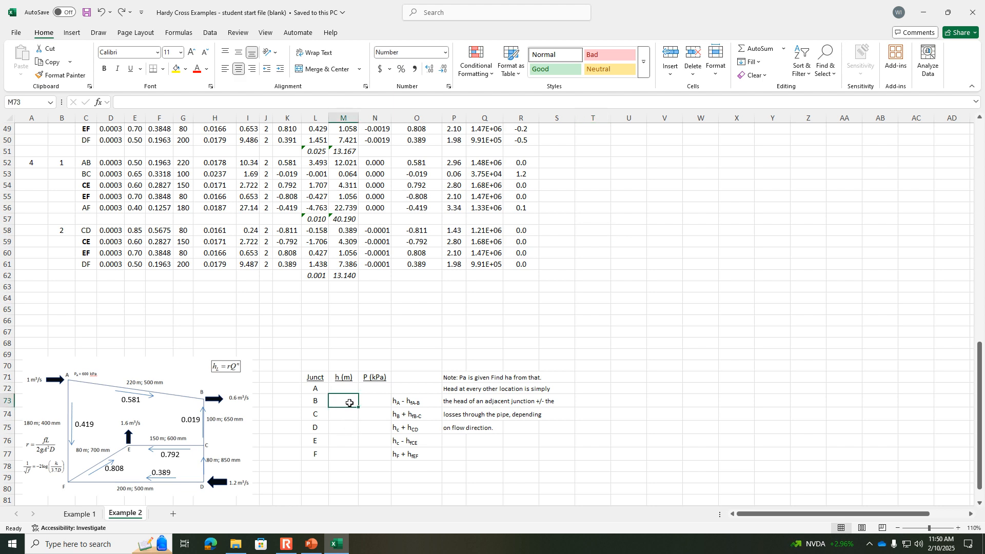
pyautogui.scroll(9, 464, 328)
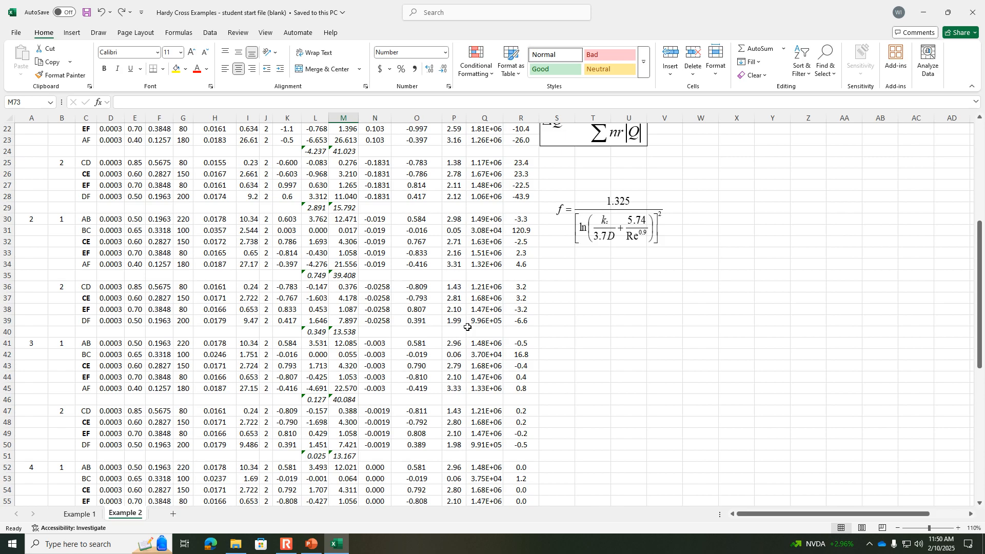
pyautogui.scroll(-2, 468, 326)
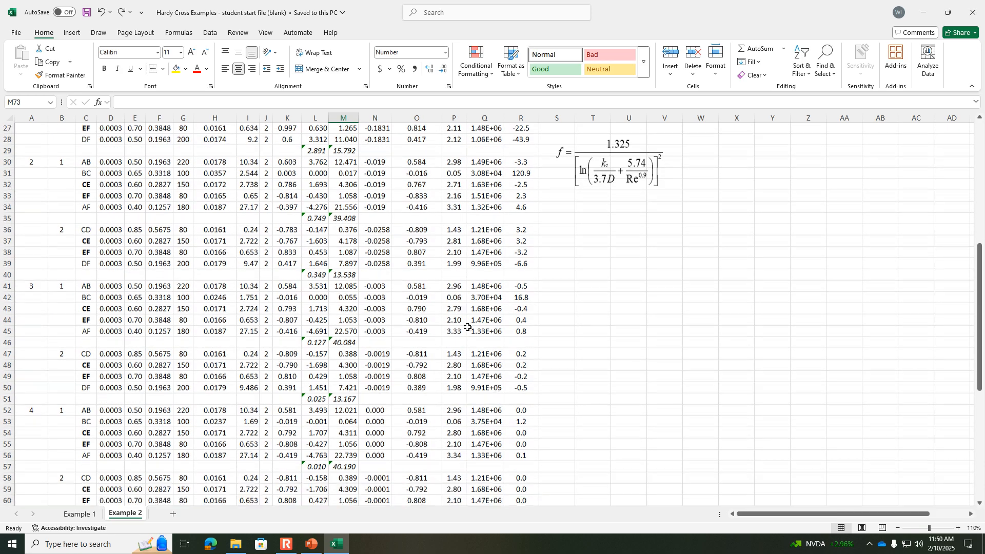
pyautogui.scroll(-1, 467, 327)
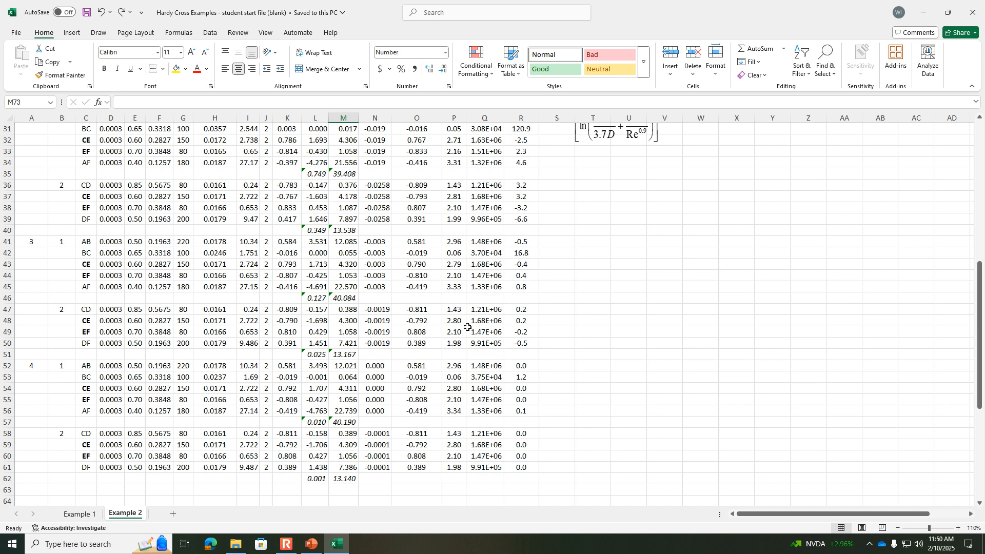
# Step: Switch to the Hydraulic Engineering presentation in PowerPoint and show slide 129 with the class announcements
pyautogui.click(310, 544)
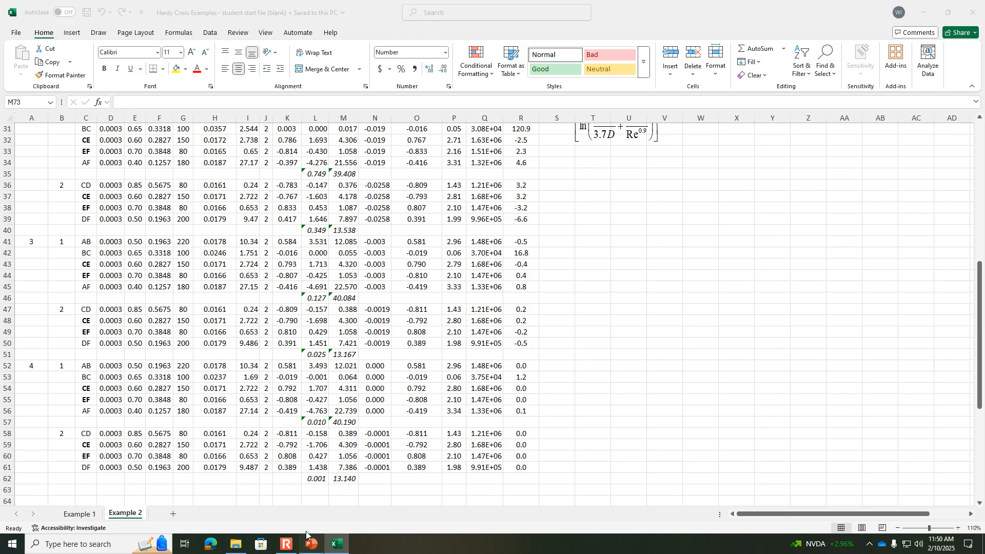
pyautogui.scroll(3, 63, 225)
pyautogui.click(79, 279)
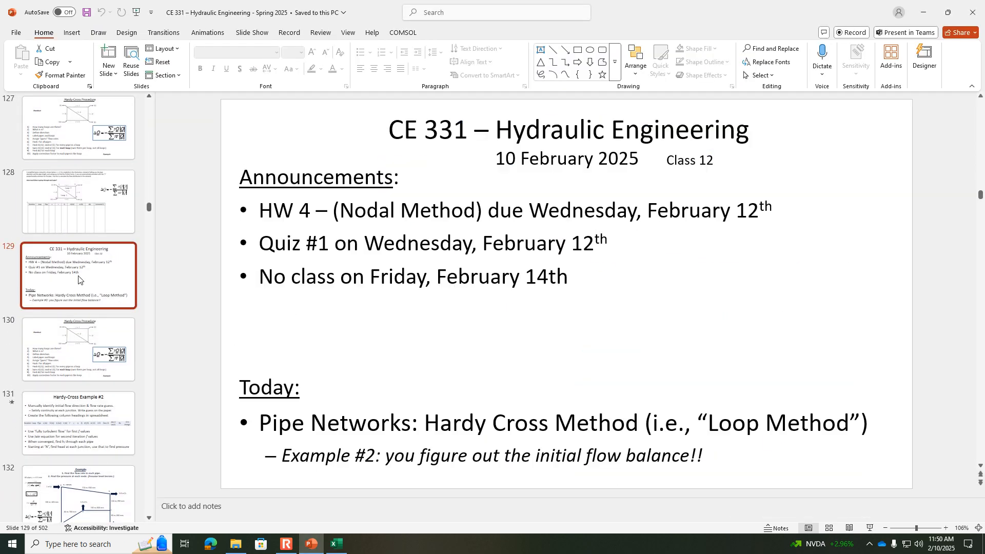